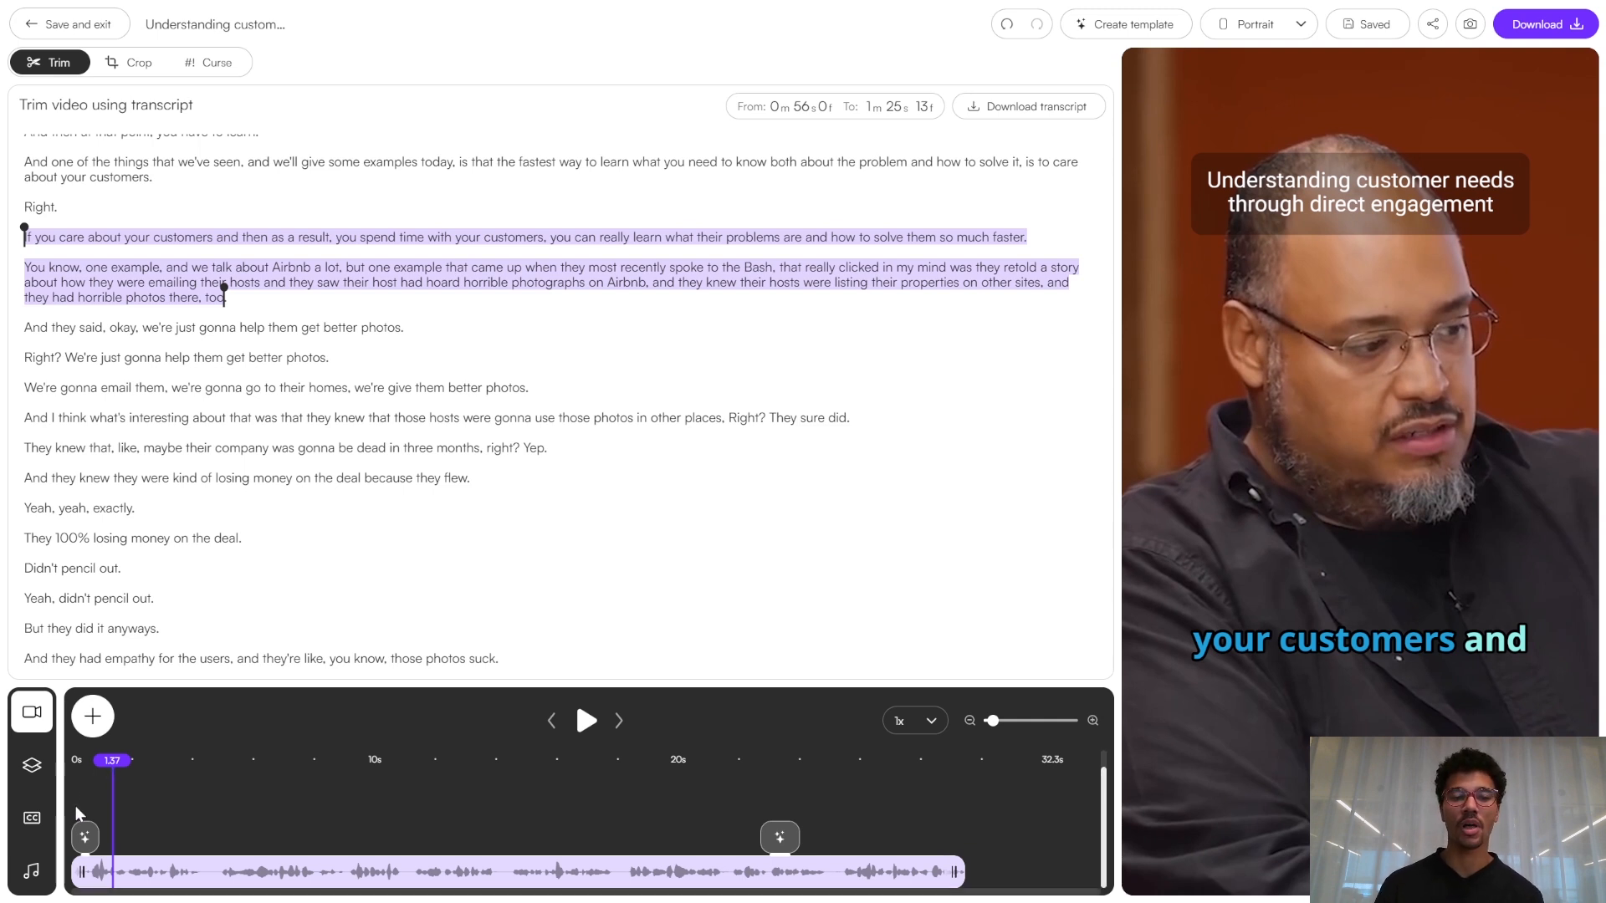
Play the opening zoom effect from the start of the clip and inspect the caption styling settings
{"action": "left_click", "coordinate": [77, 813]}
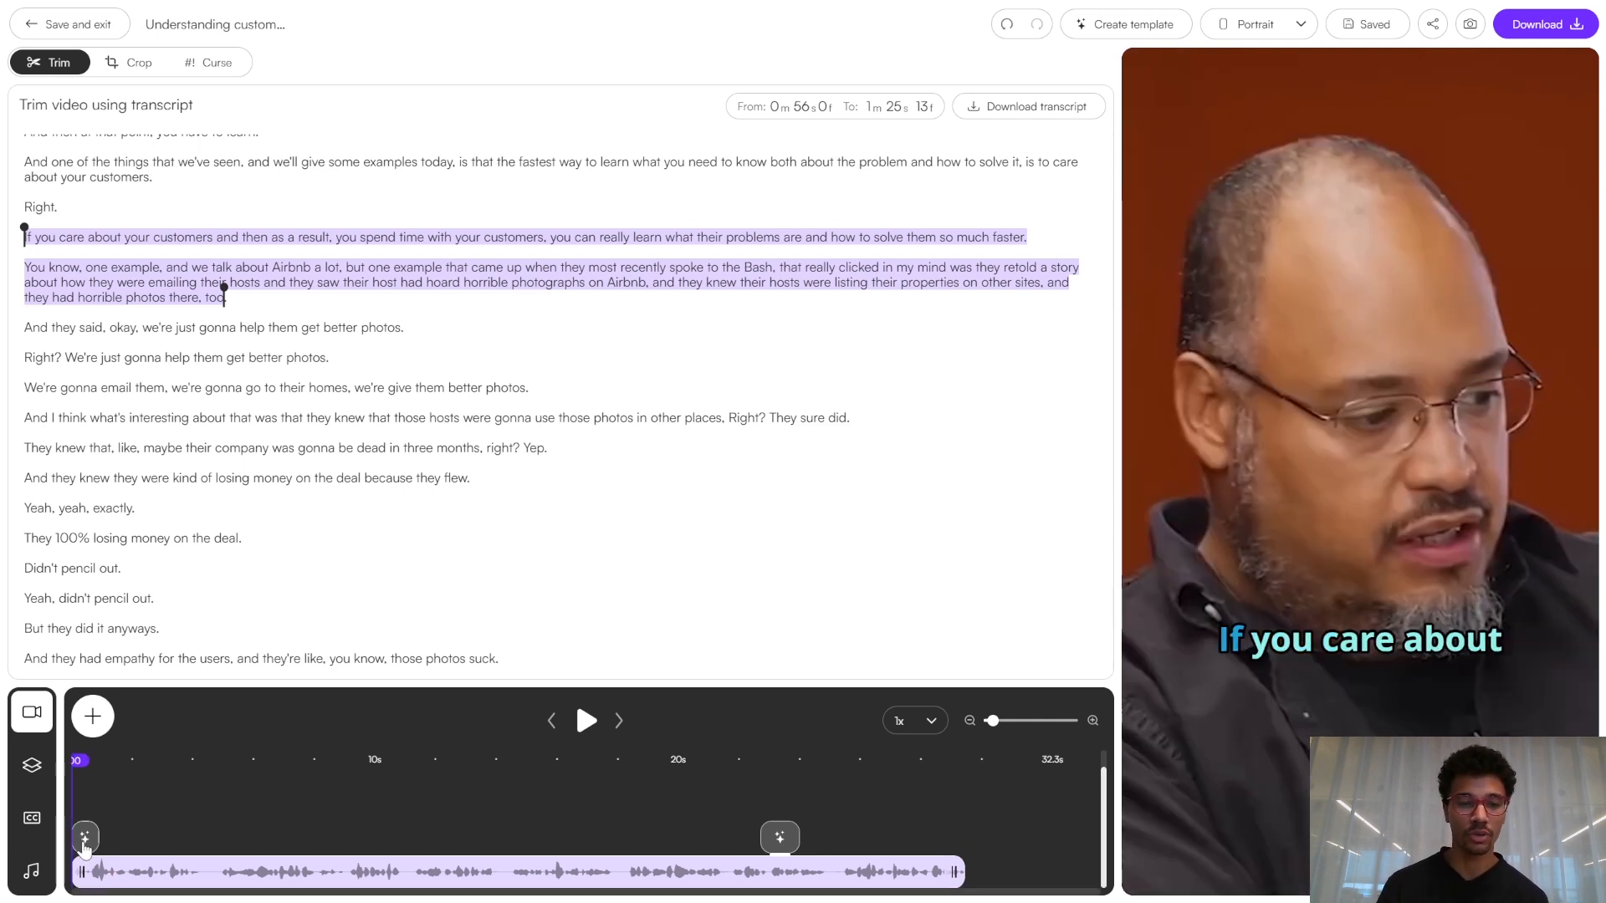
{"action": "left_click", "coordinate": [84, 846]}
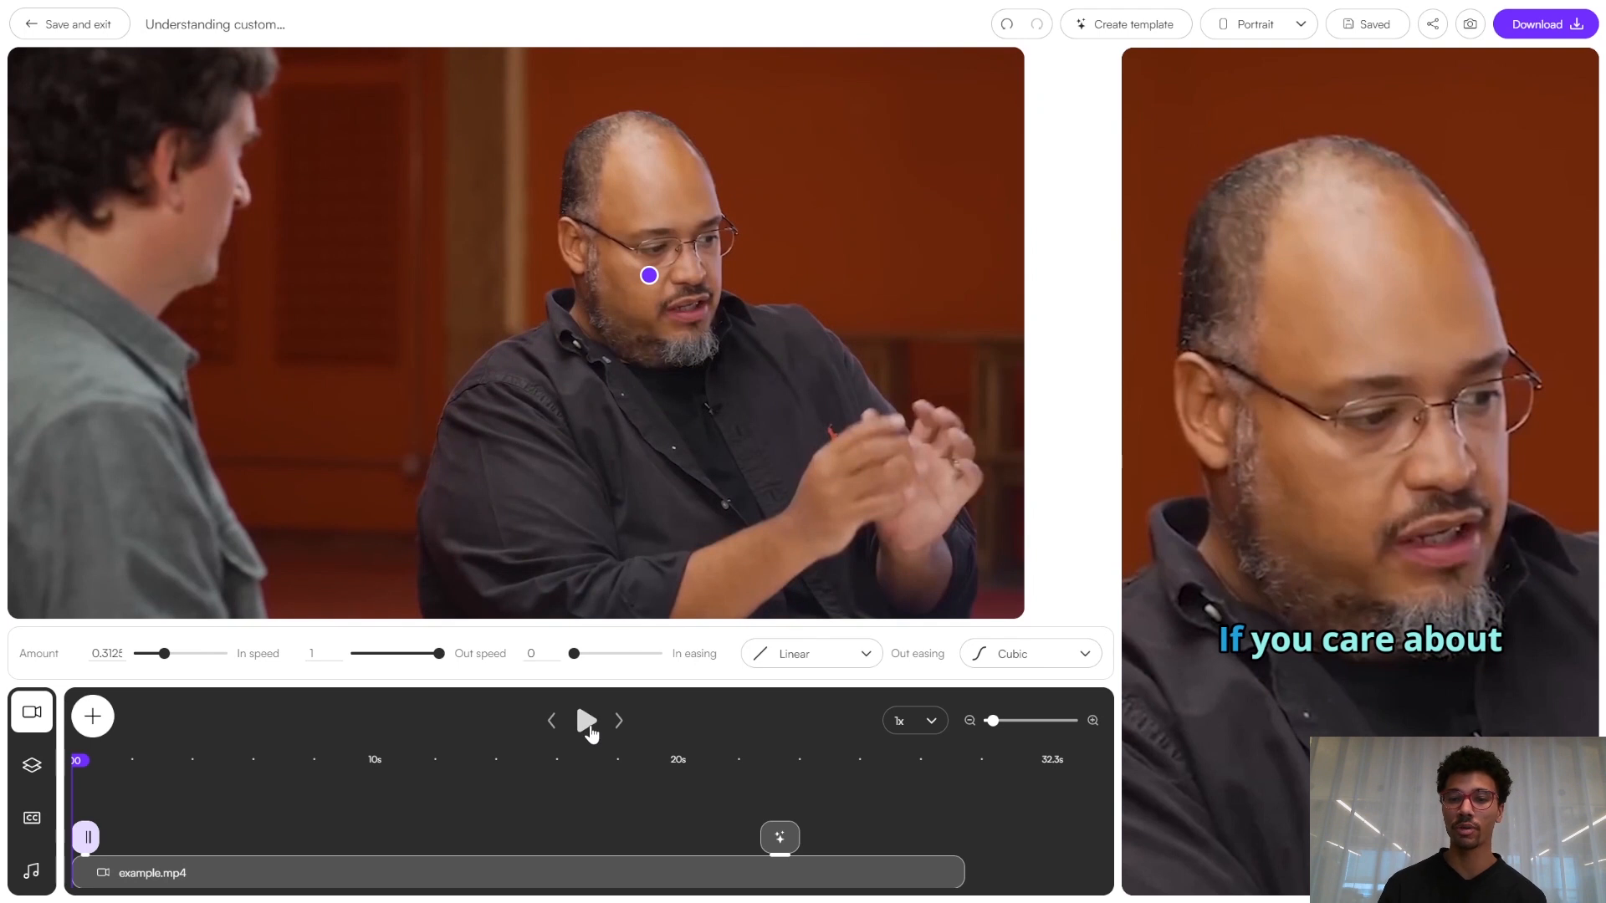
{"action": "left_click", "coordinate": [585, 721]}
{"action": "left_click", "coordinate": [586, 721]}
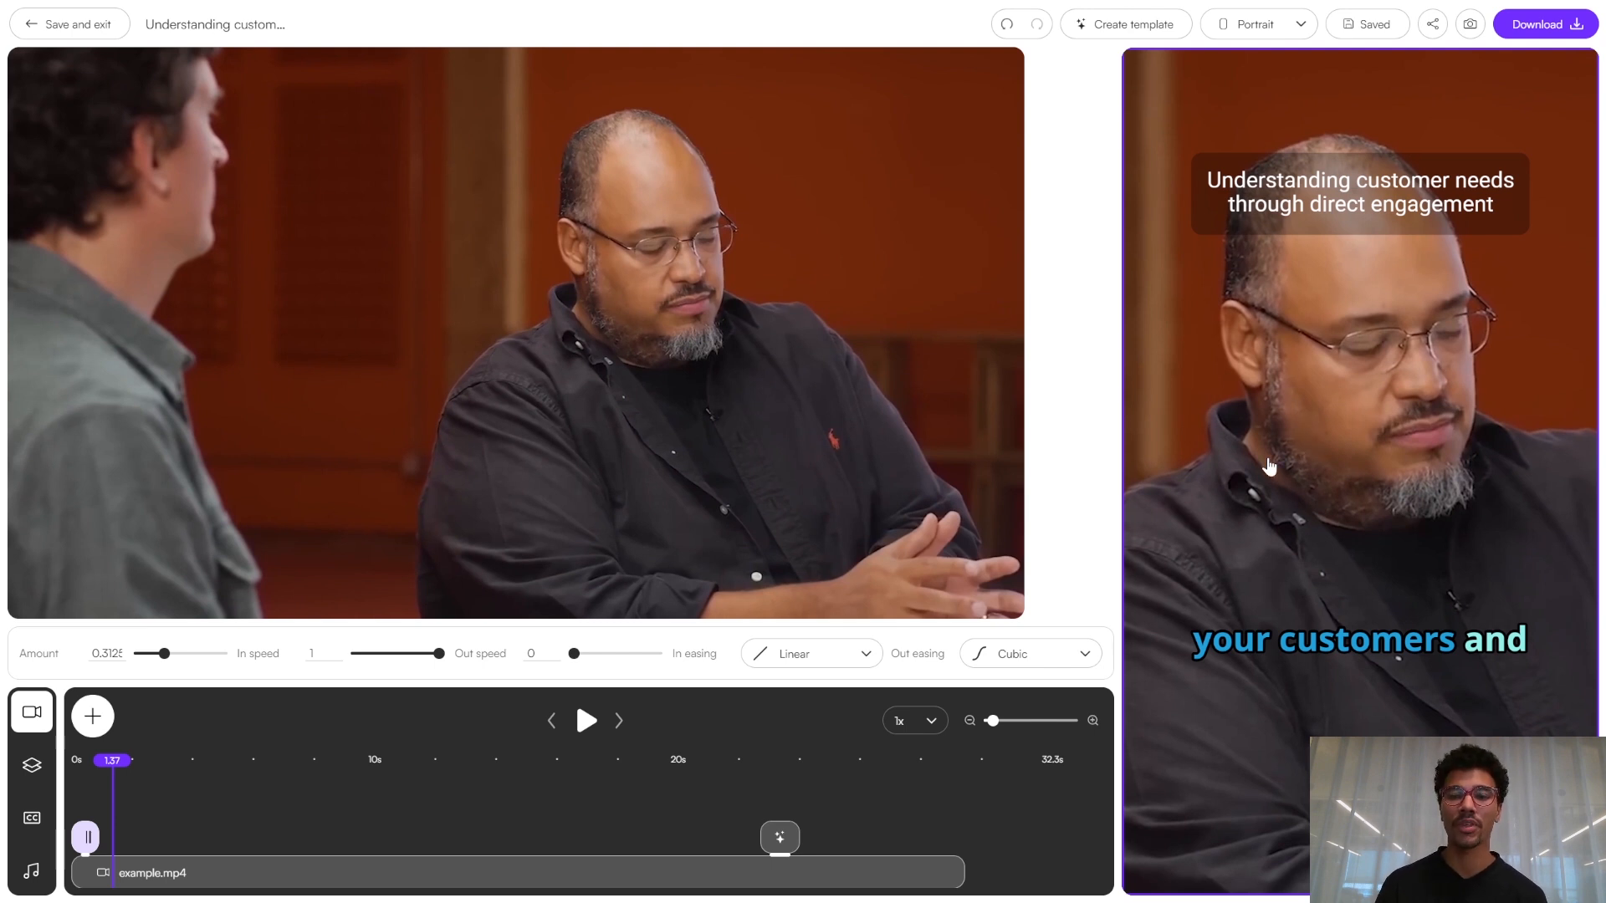
{"action": "left_click", "coordinate": [1334, 655]}
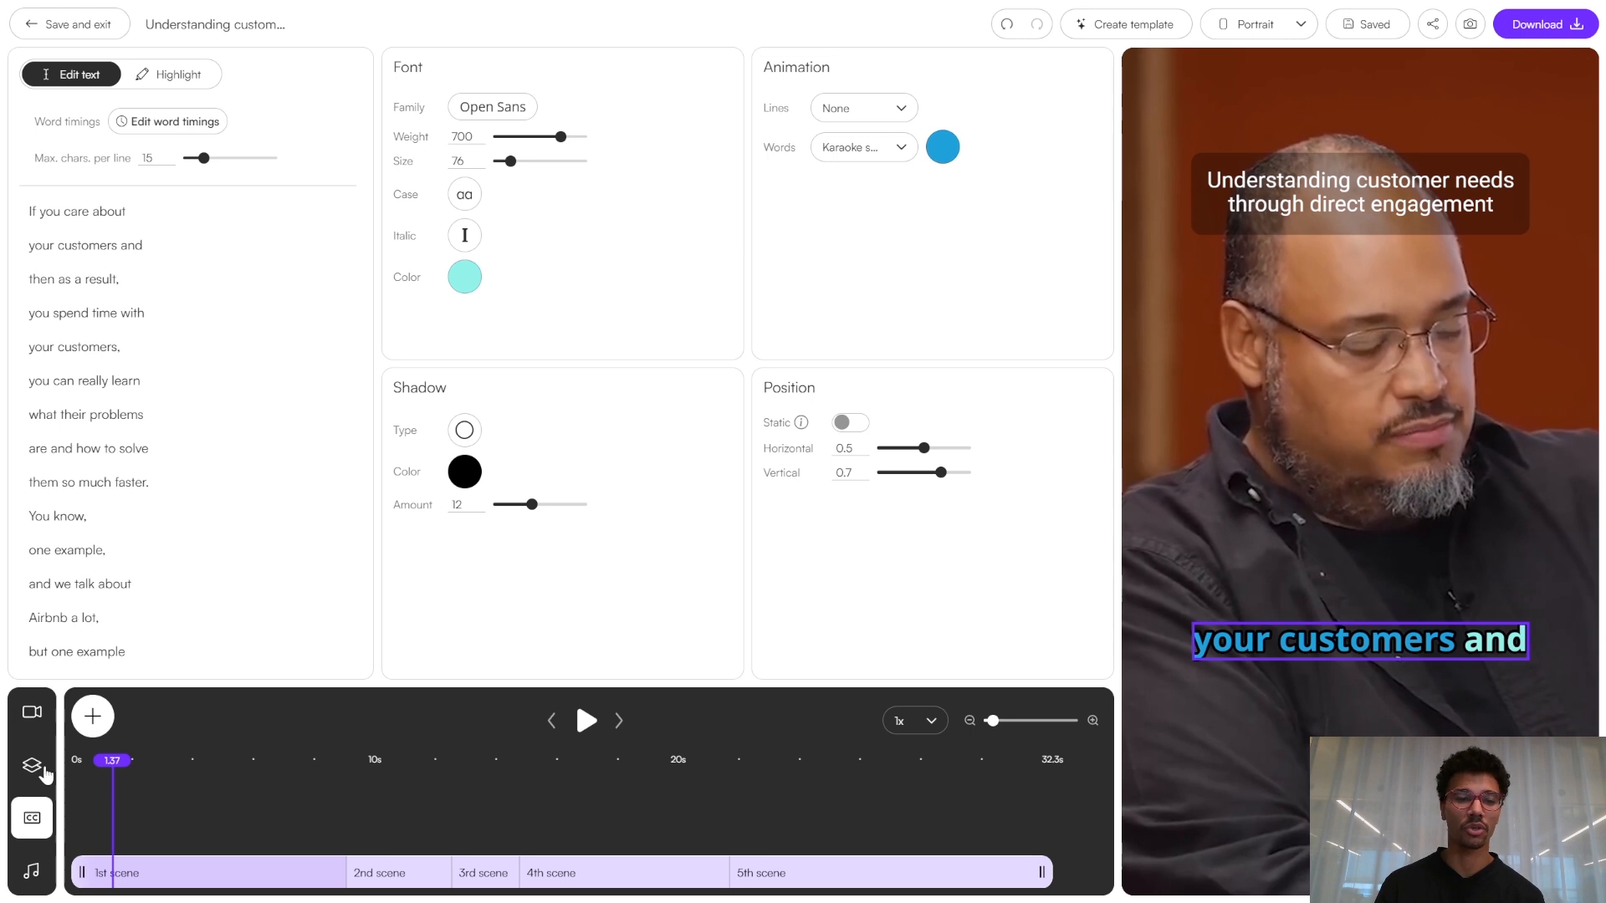
Play the main video around the second effect, near 23 seconds
{"action": "left_click", "coordinate": [32, 712]}
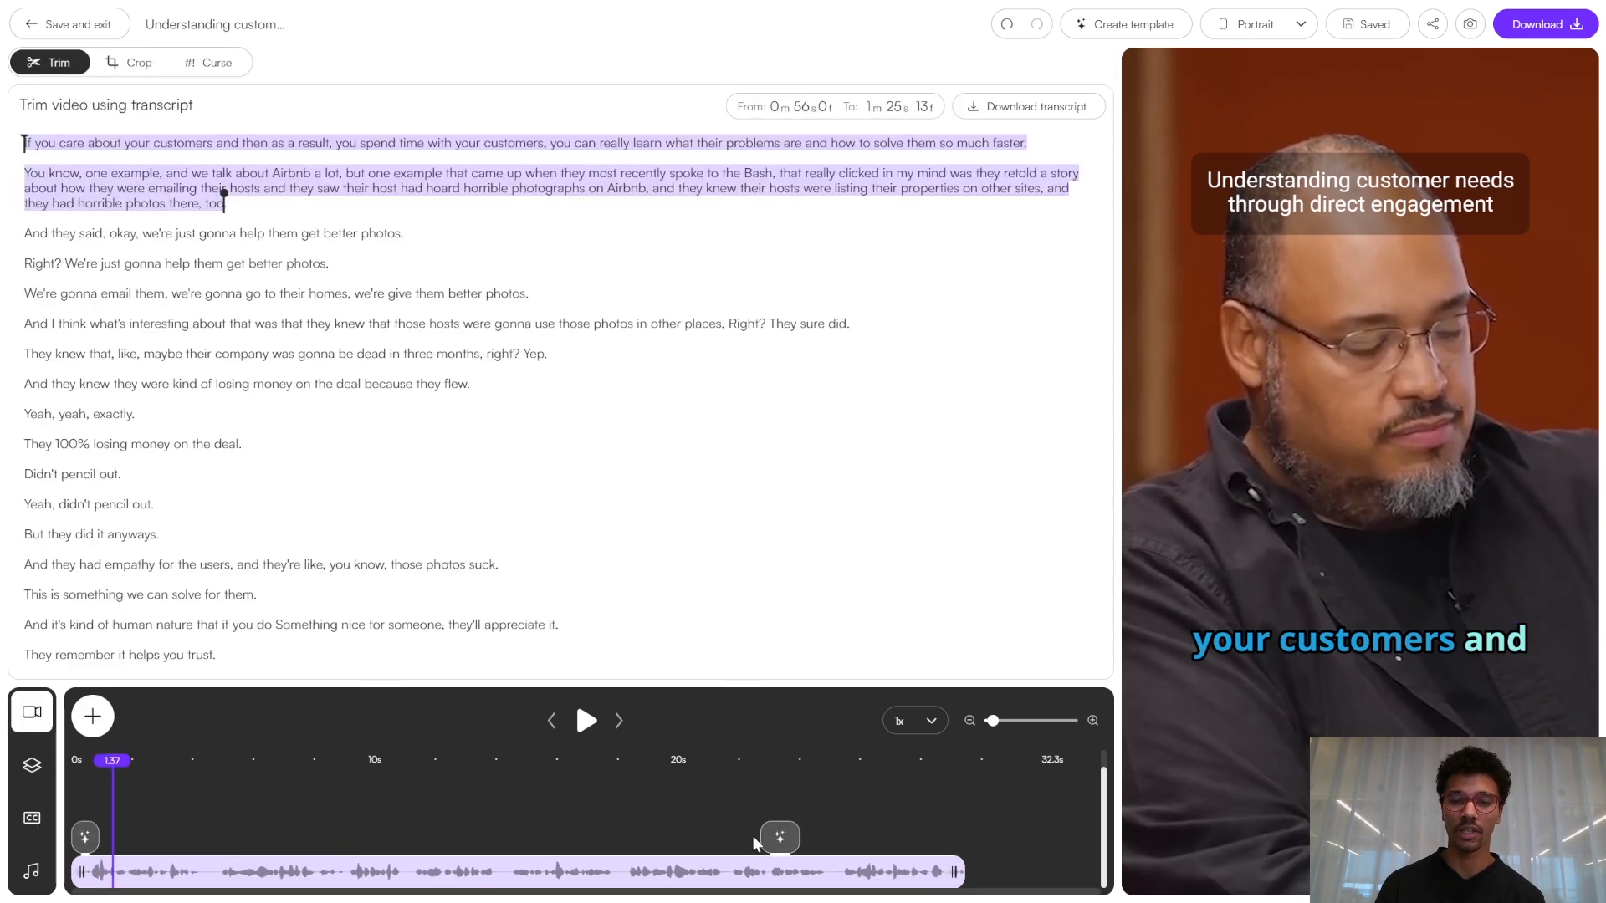
{"action": "left_click", "coordinate": [758, 839]}
{"action": "left_click", "coordinate": [585, 721]}
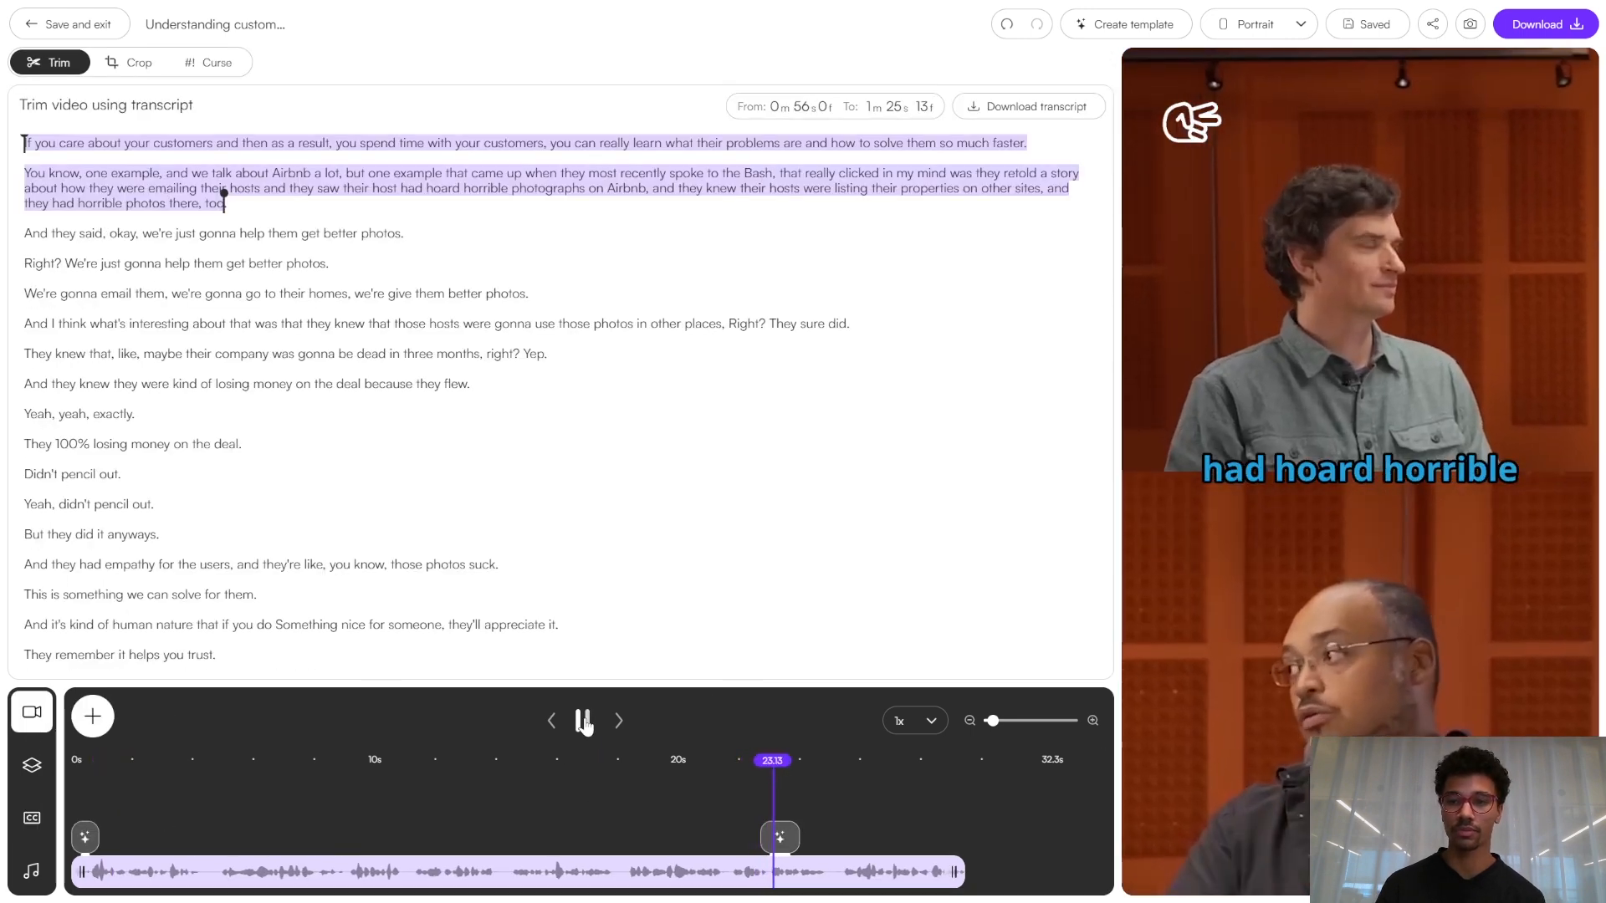
{"action": "left_click", "coordinate": [584, 721]}
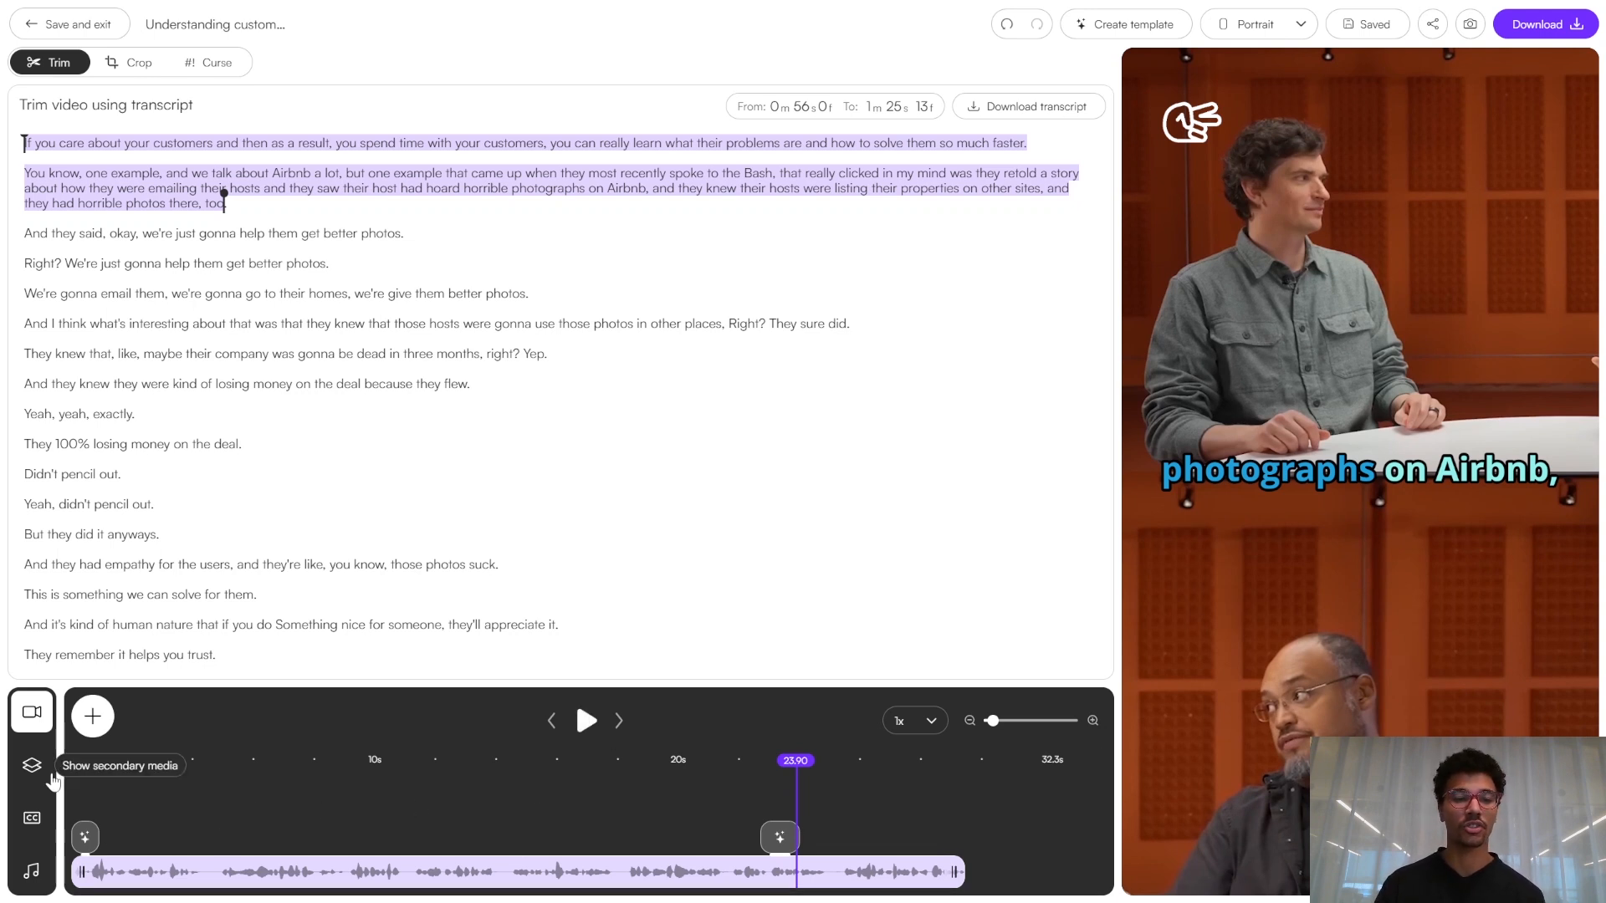
Show the secondary media and play the handover from the title text to the choppity-icon-w.png logo
{"action": "left_click", "coordinate": [37, 766]}
{"action": "left_click", "coordinate": [258, 841]}
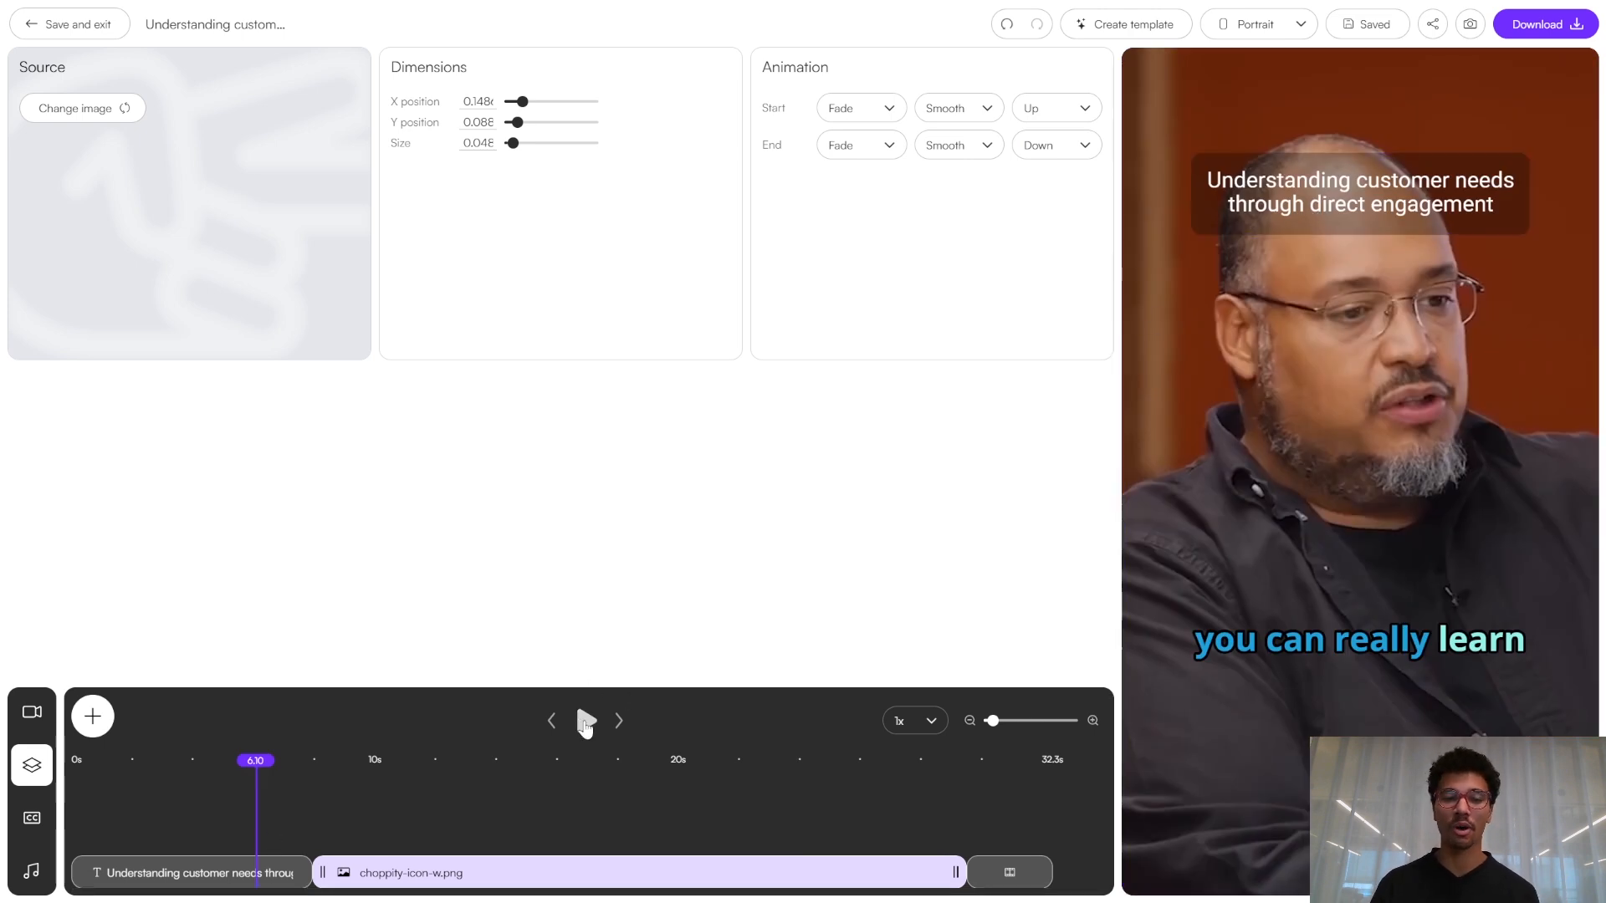
{"action": "left_click", "coordinate": [586, 721]}
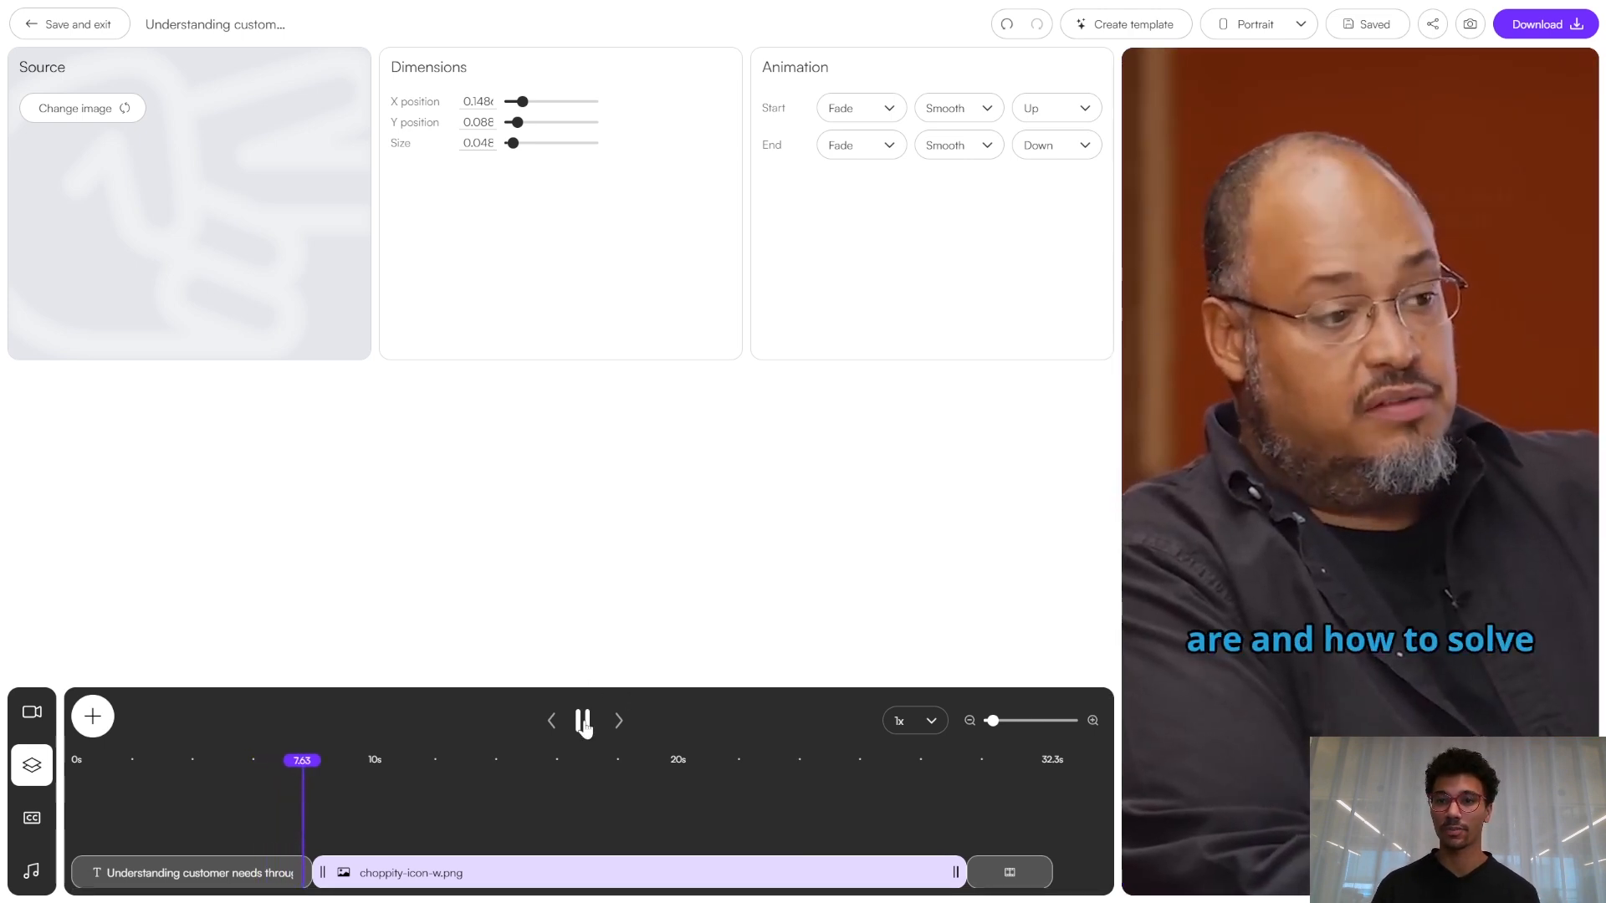
{"action": "left_click", "coordinate": [584, 721]}
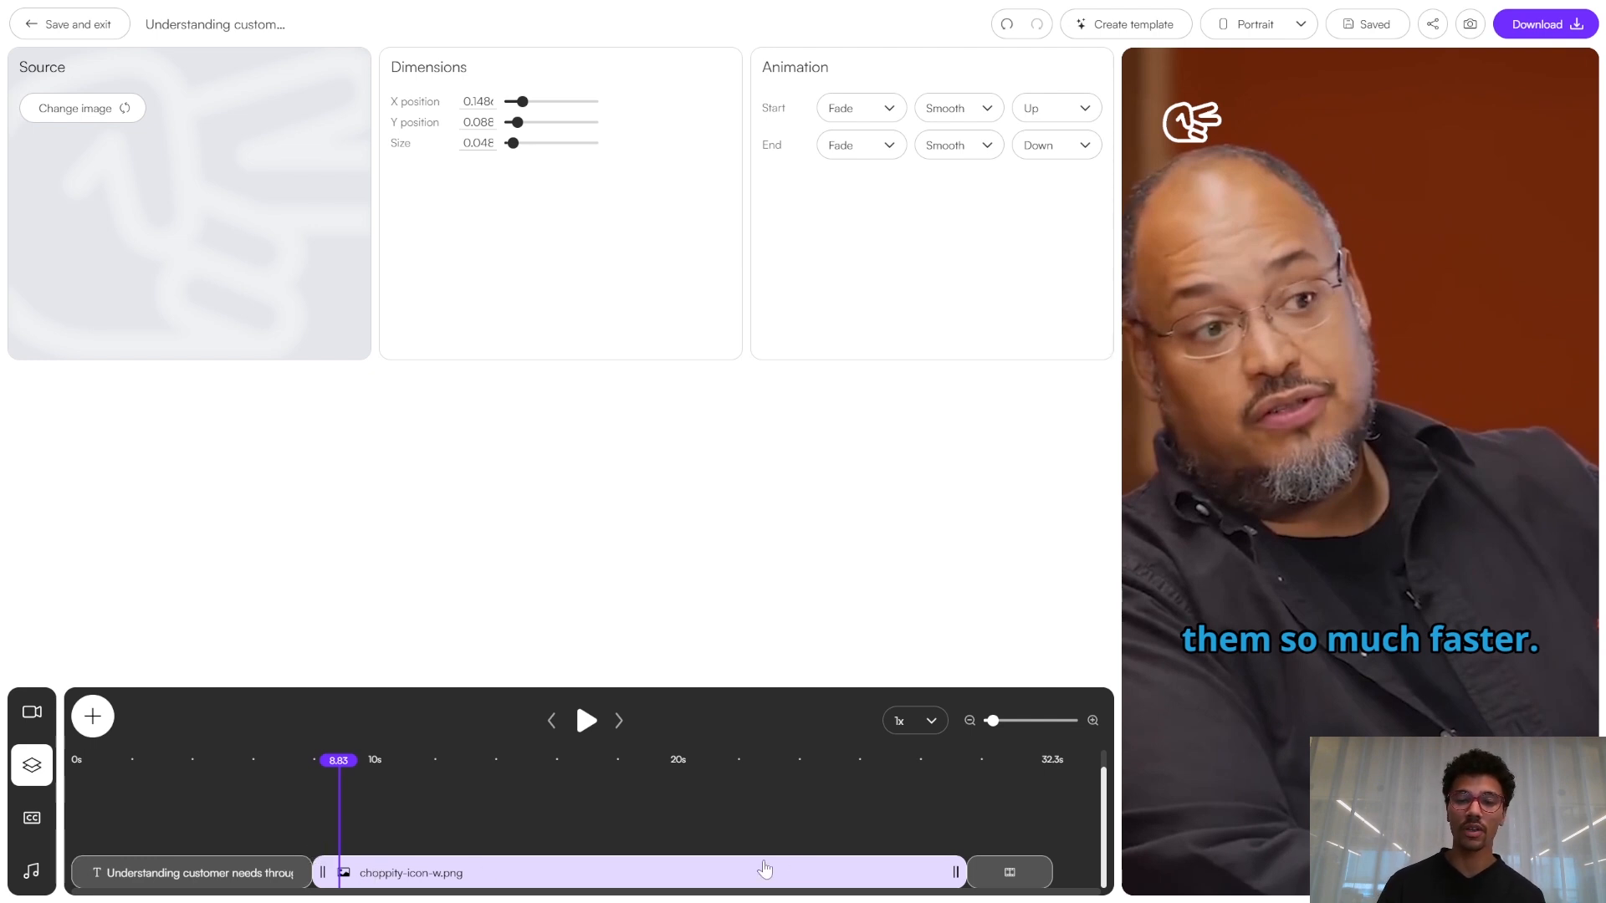
Play the switch from the logo to the outro clip, then inspect the outro and background music settings
{"action": "left_click", "coordinate": [942, 843]}
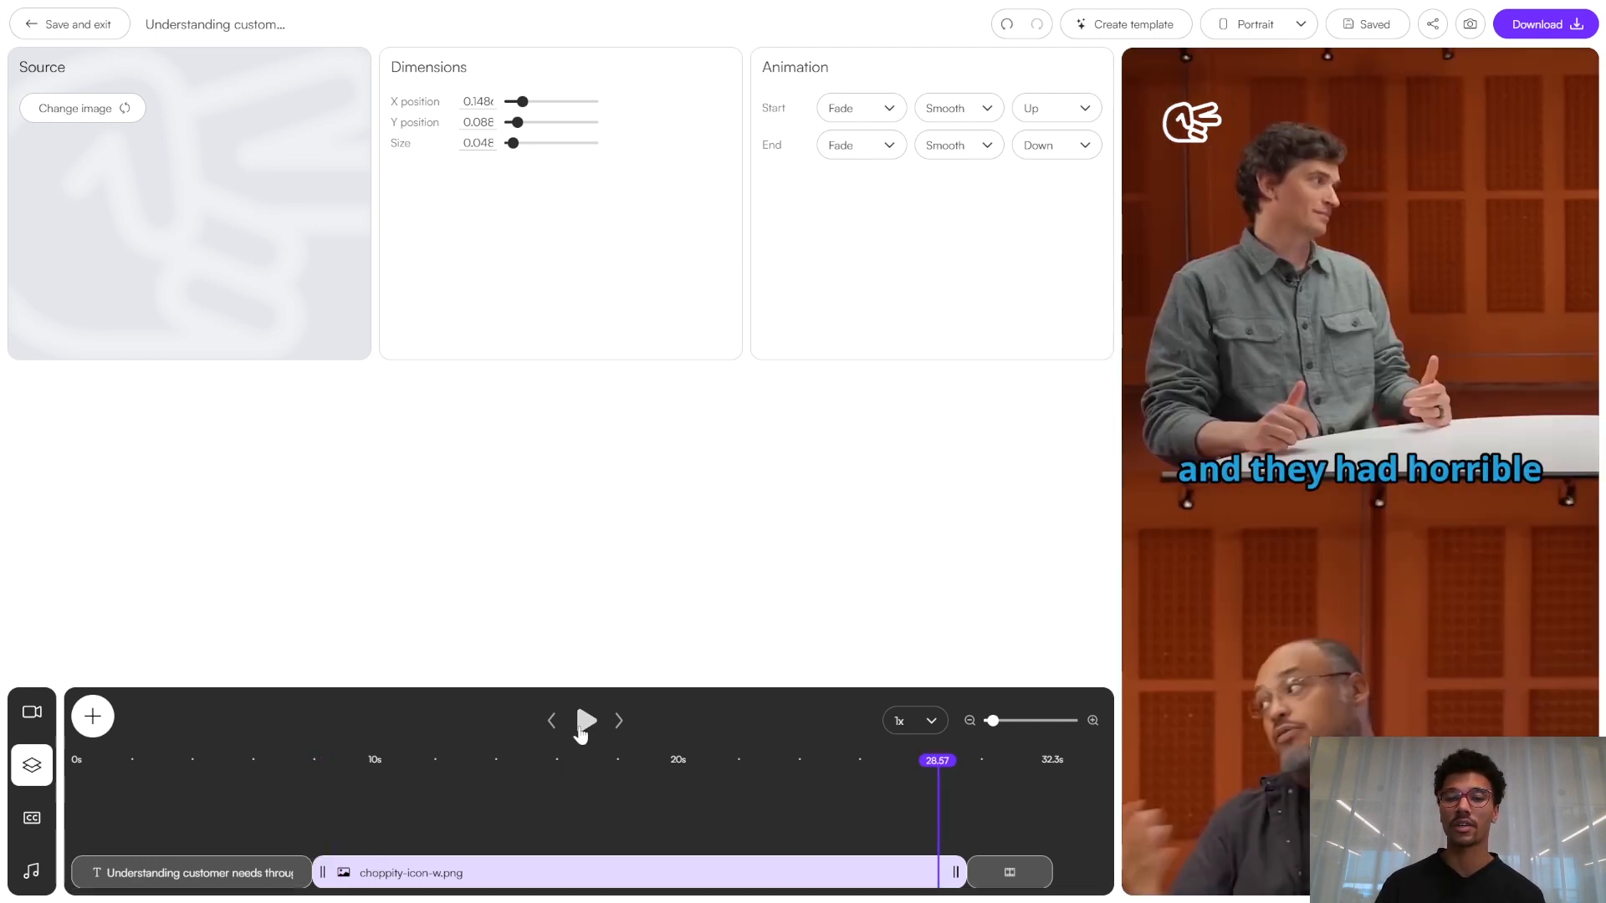
{"action": "left_click", "coordinate": [582, 723]}
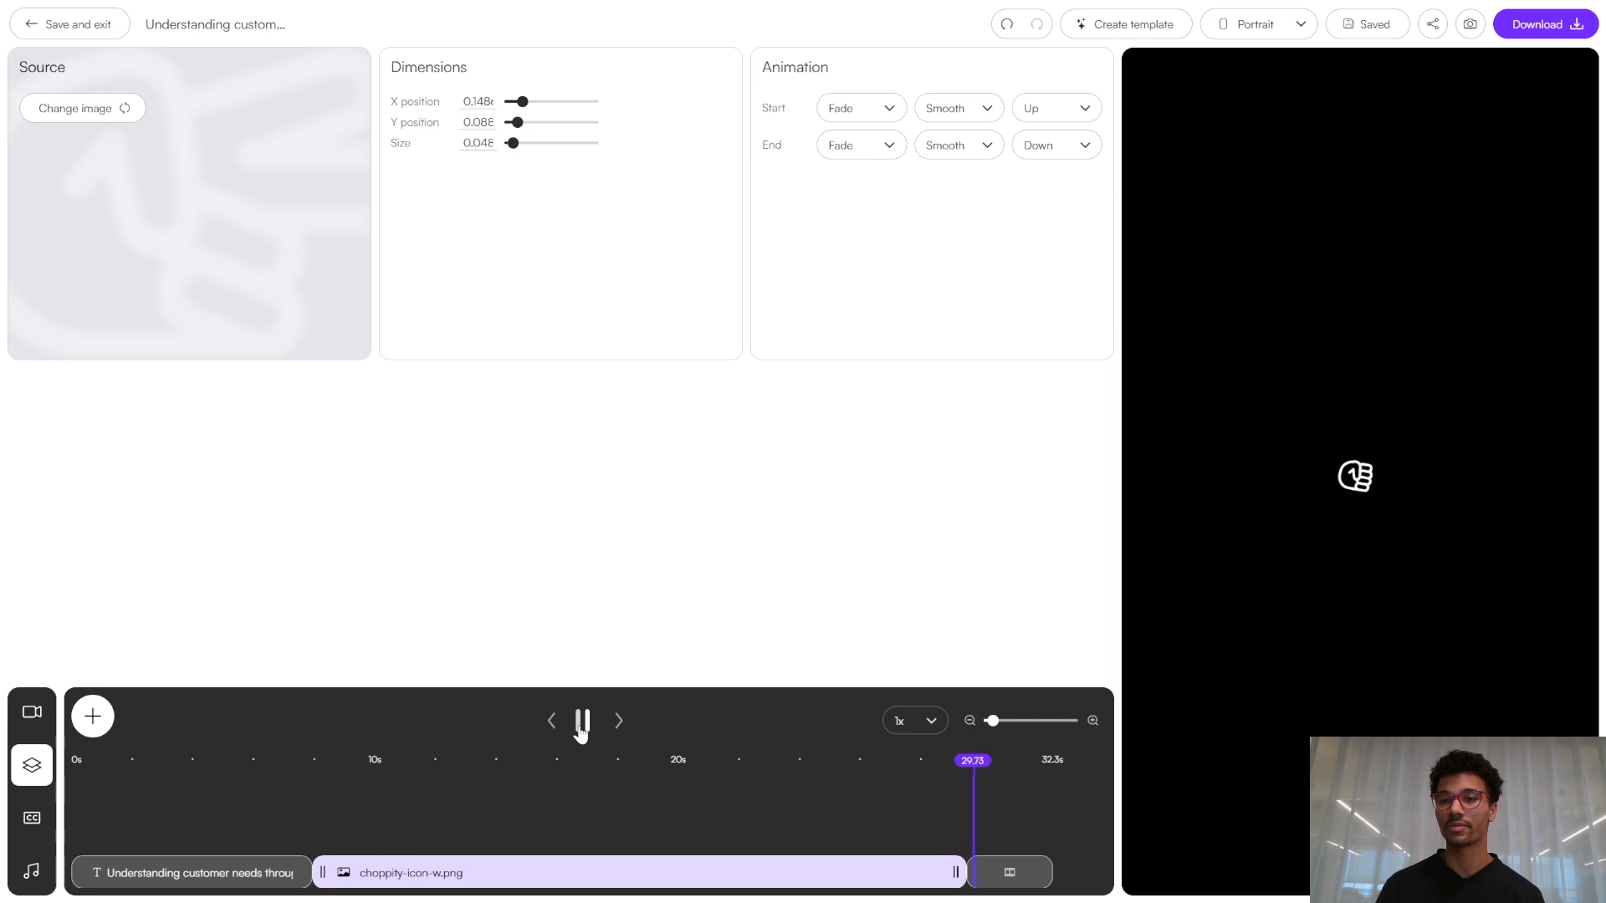
{"action": "left_click", "coordinate": [581, 727]}
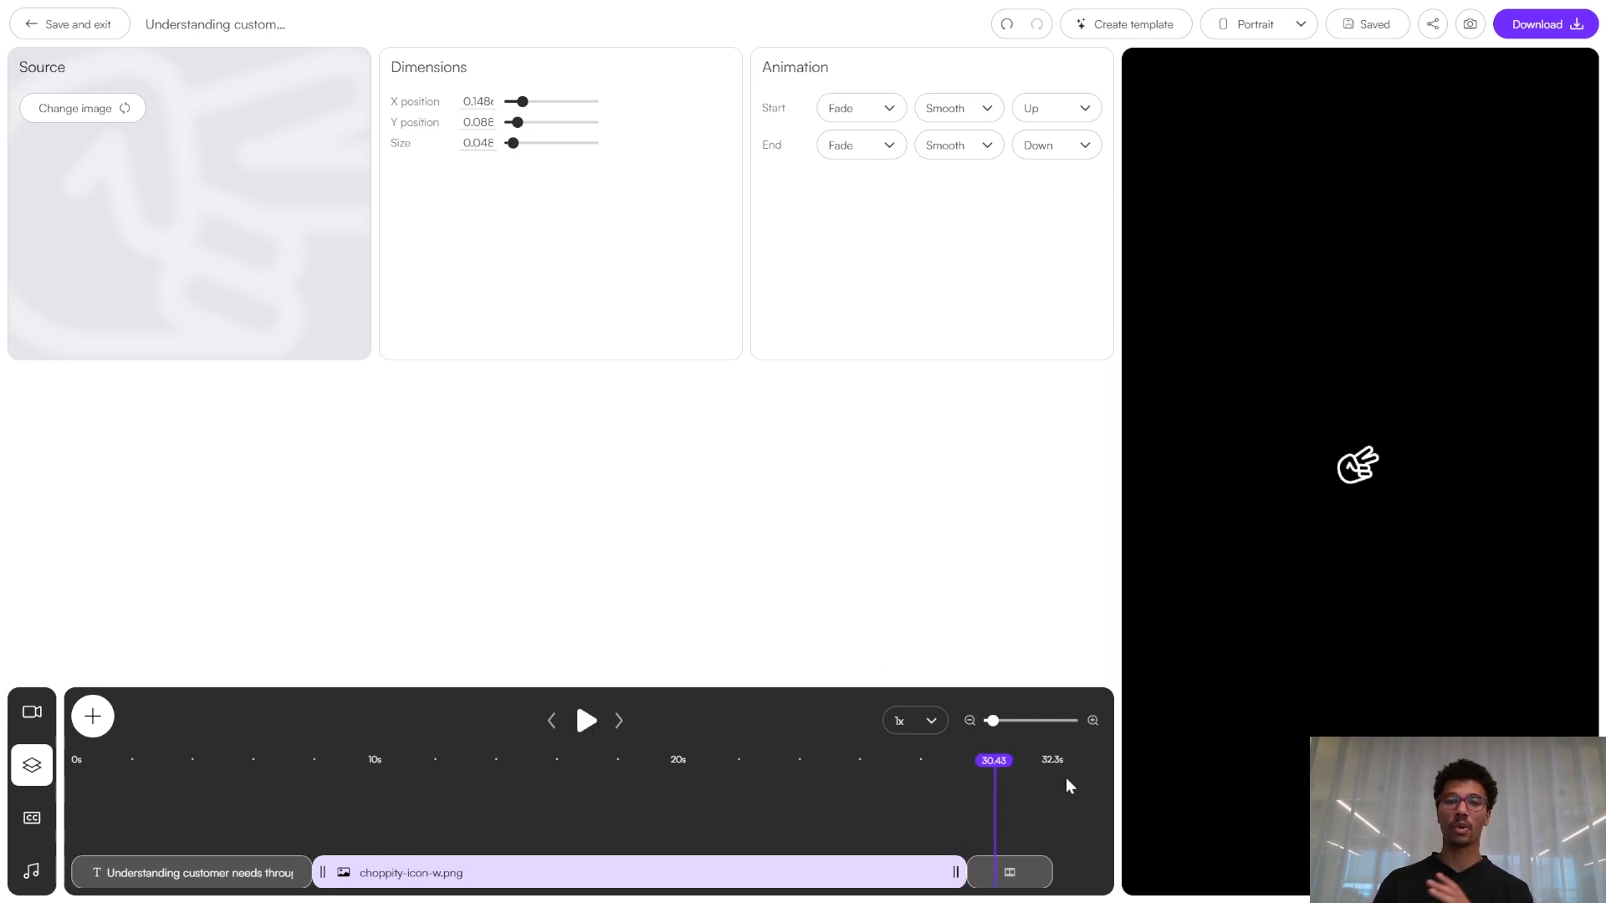
{"action": "left_click", "coordinate": [999, 877]}
{"action": "left_click", "coordinate": [1280, 506]}
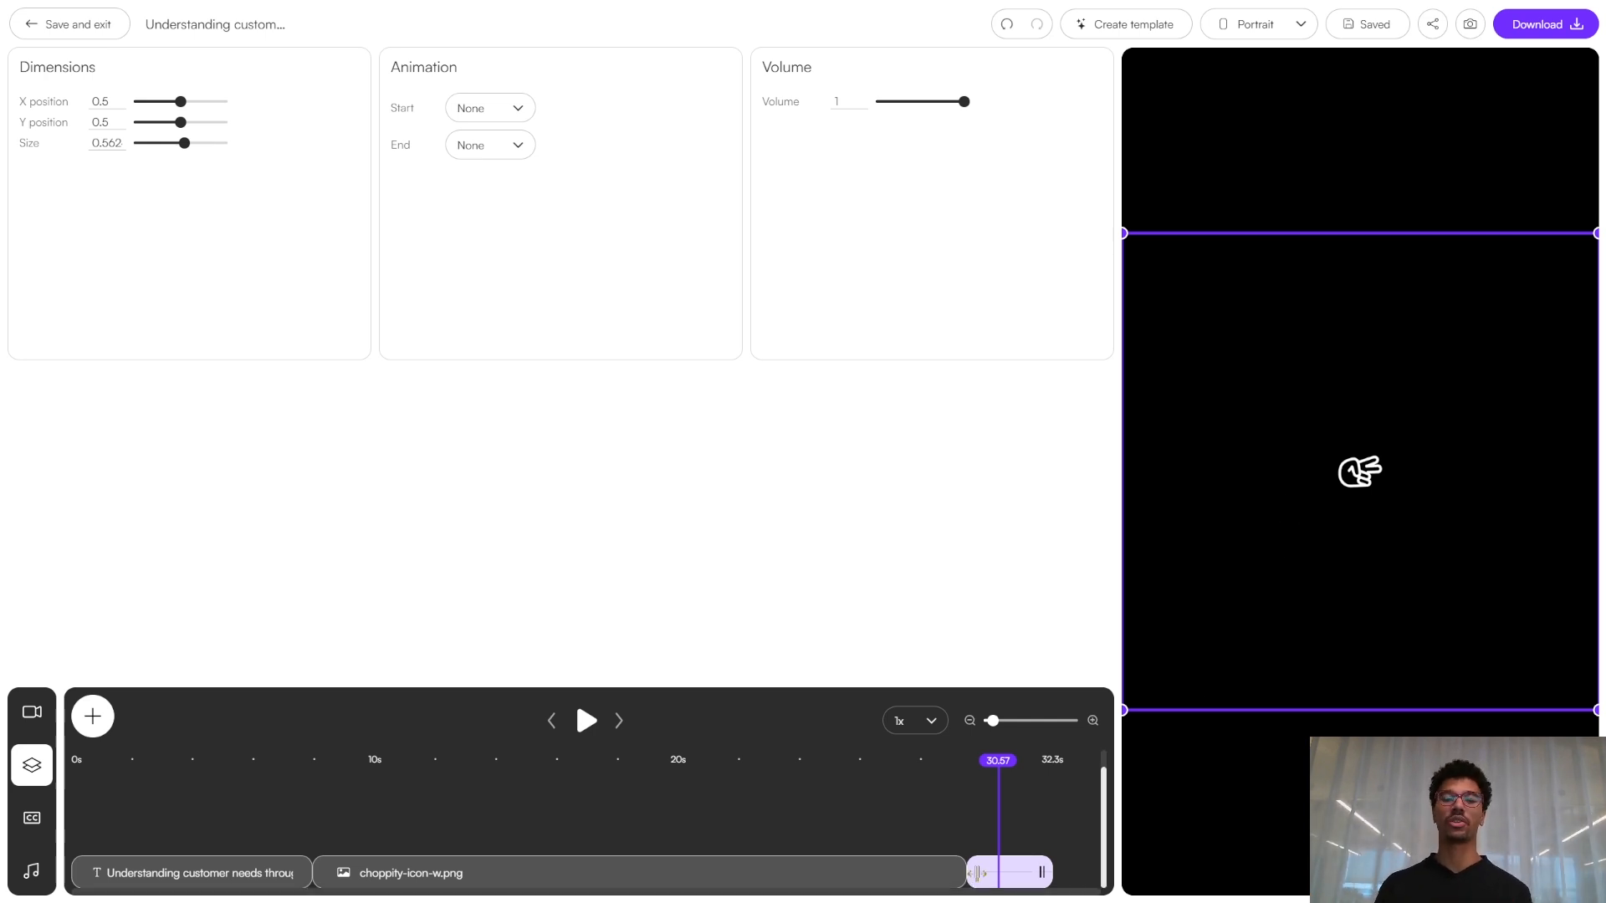
{"action": "left_click", "coordinate": [31, 874]}
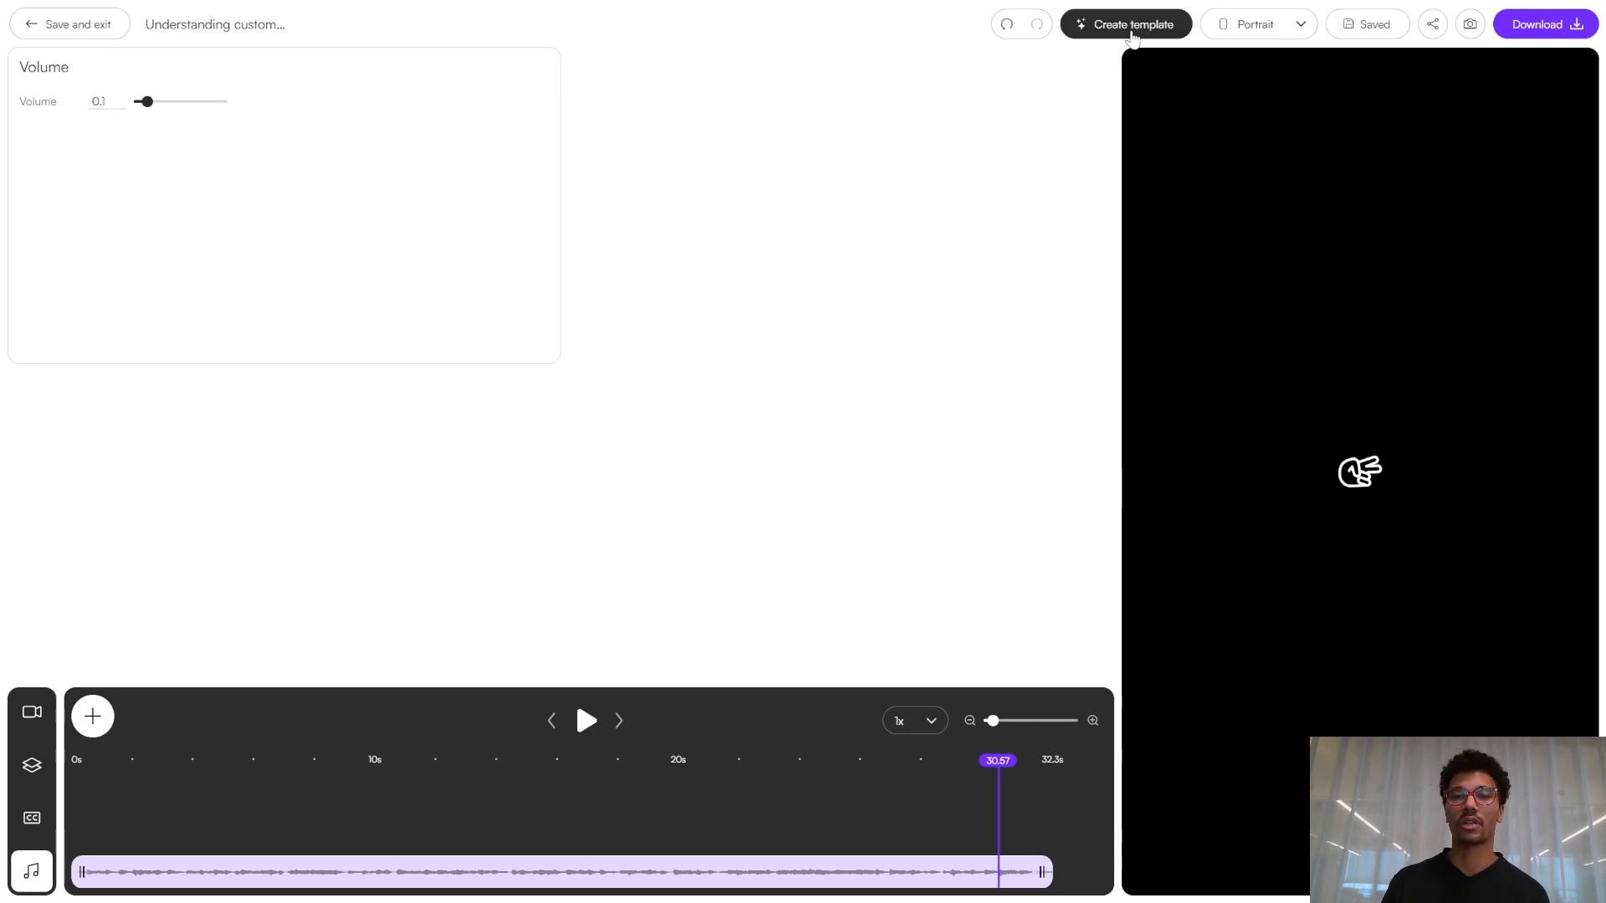
Start a new template from this project and add the lounge-extreme-music.mp3 track to it
{"action": "left_click", "coordinate": [1130, 33]}
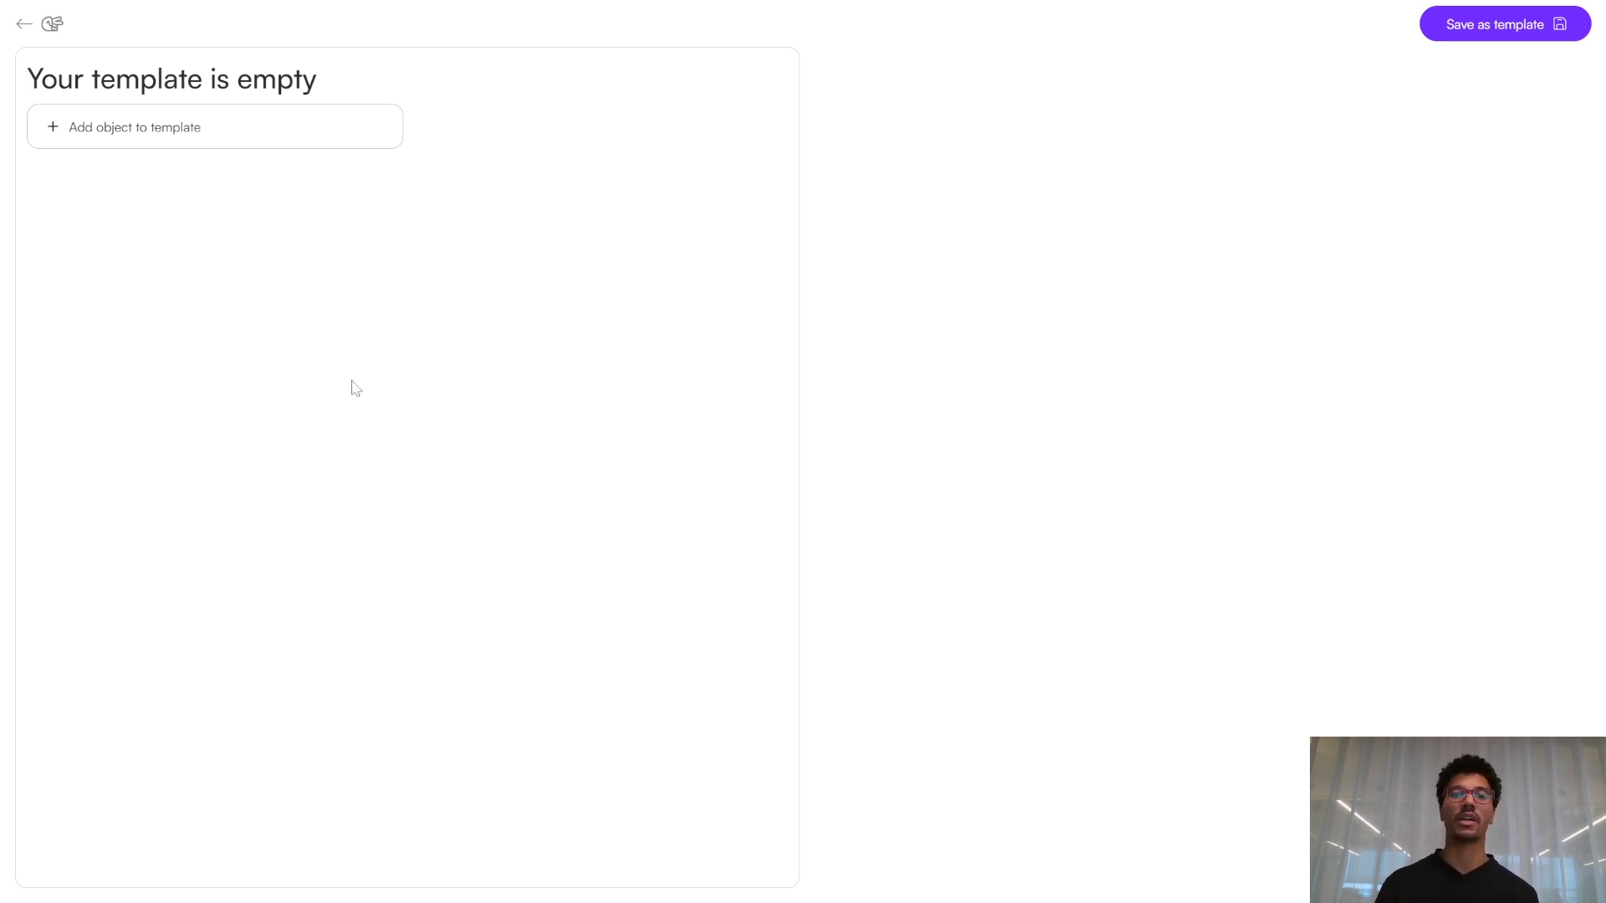
{"action": "left_click", "coordinate": [218, 144]}
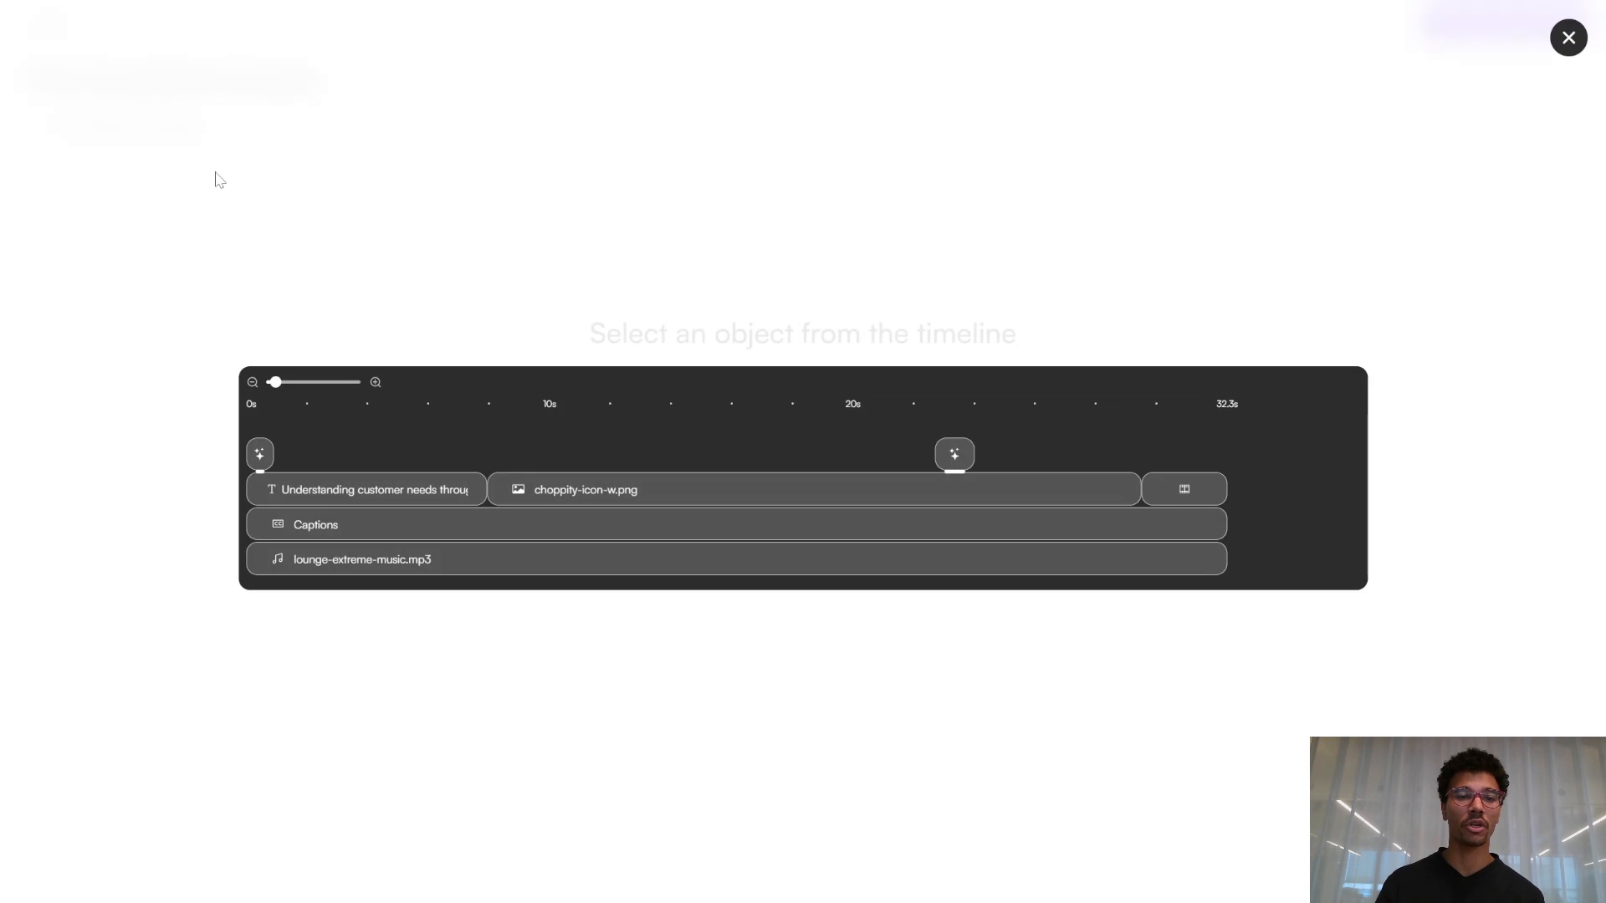
{"action": "left_click", "coordinate": [304, 568]}
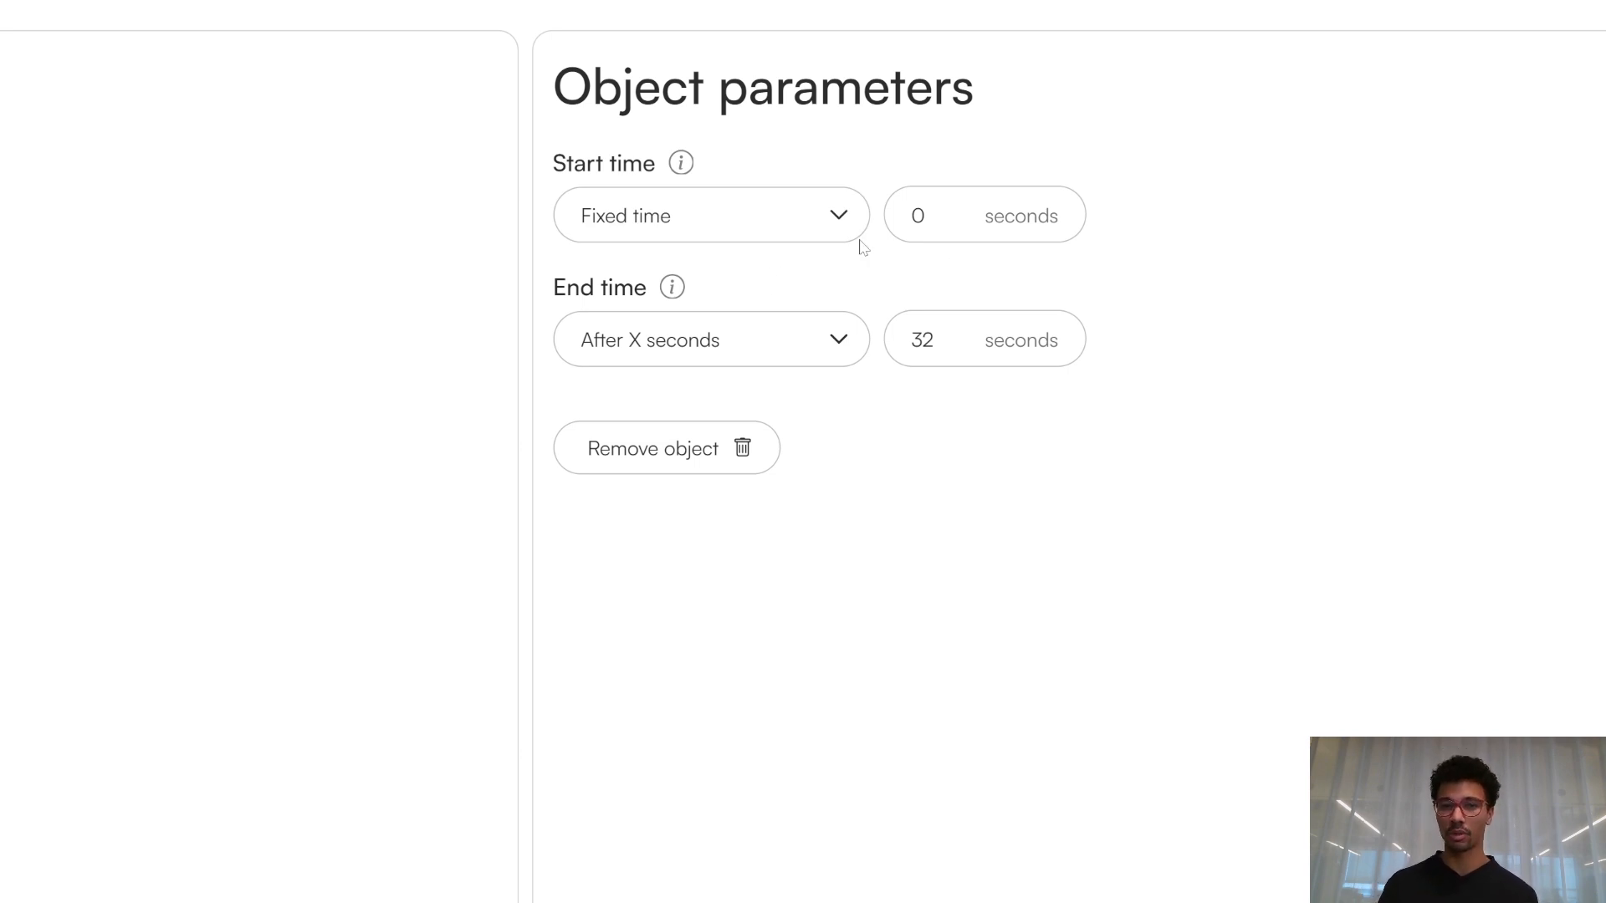
{"action": "double_click", "coordinate": [921, 219]}
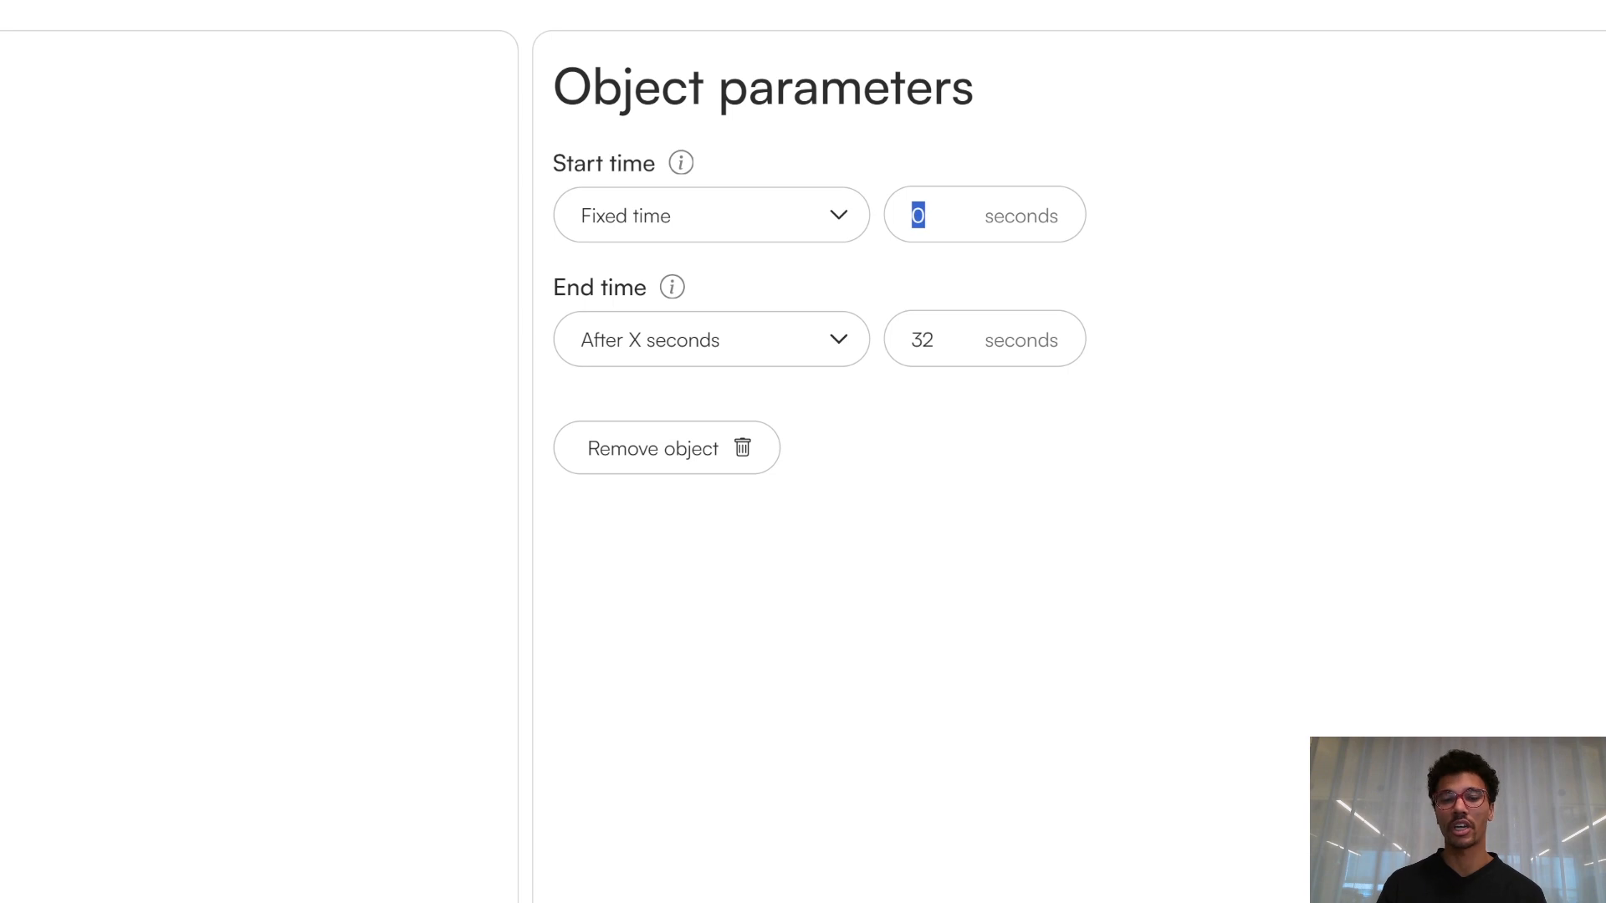
{"action": "type", "text": "5"}
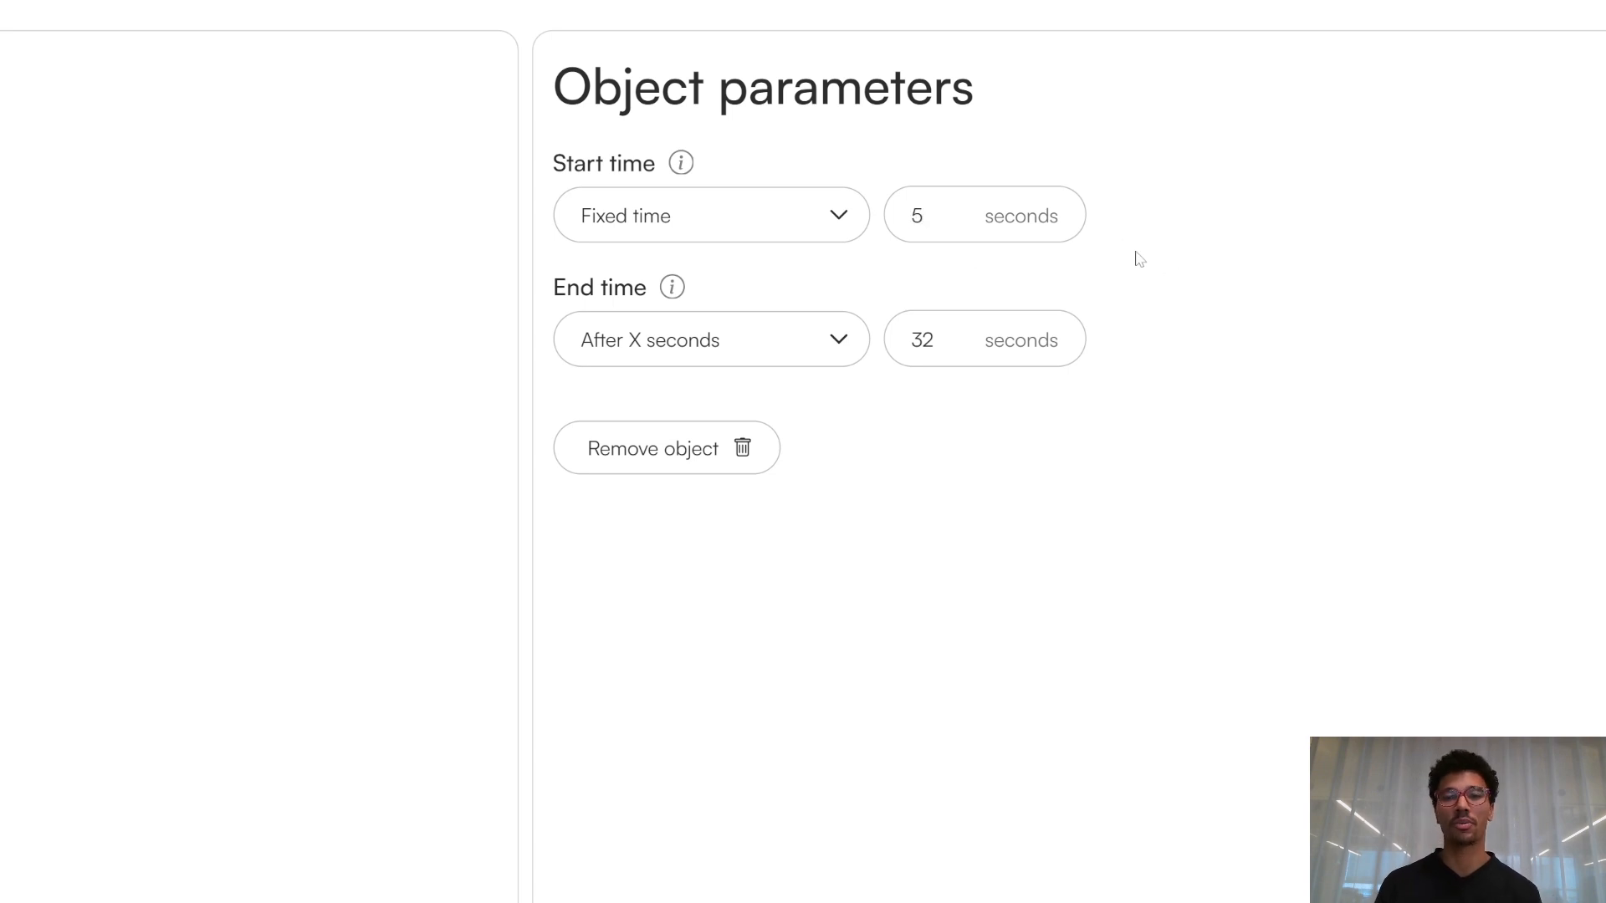
{"action": "double_click", "coordinate": [920, 216]}
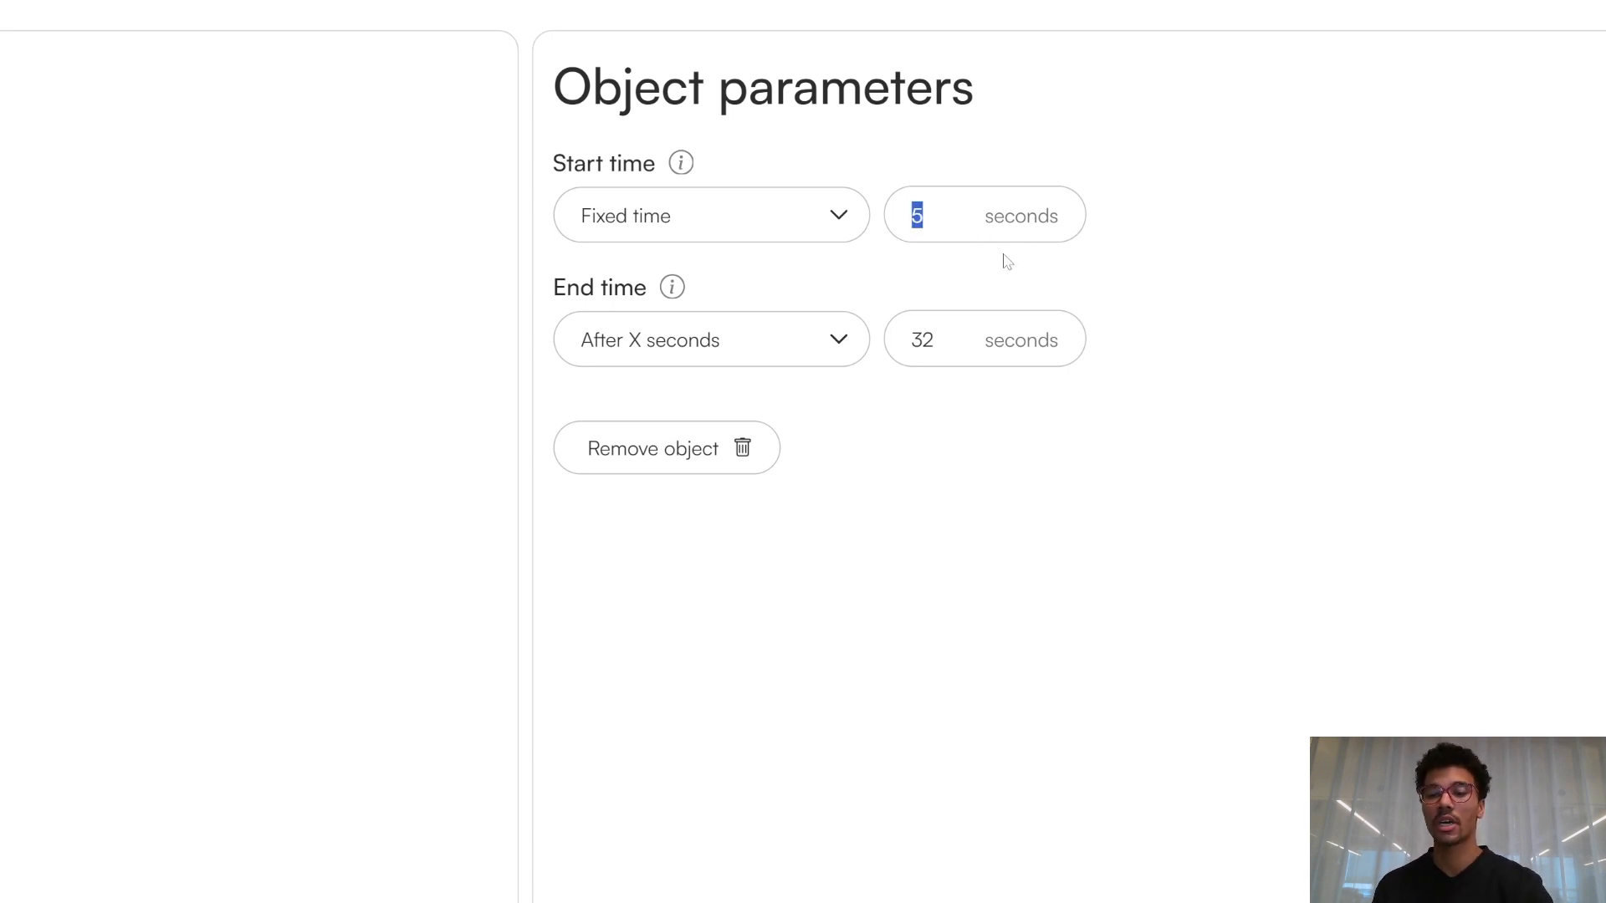
{"action": "type", "text": "0"}
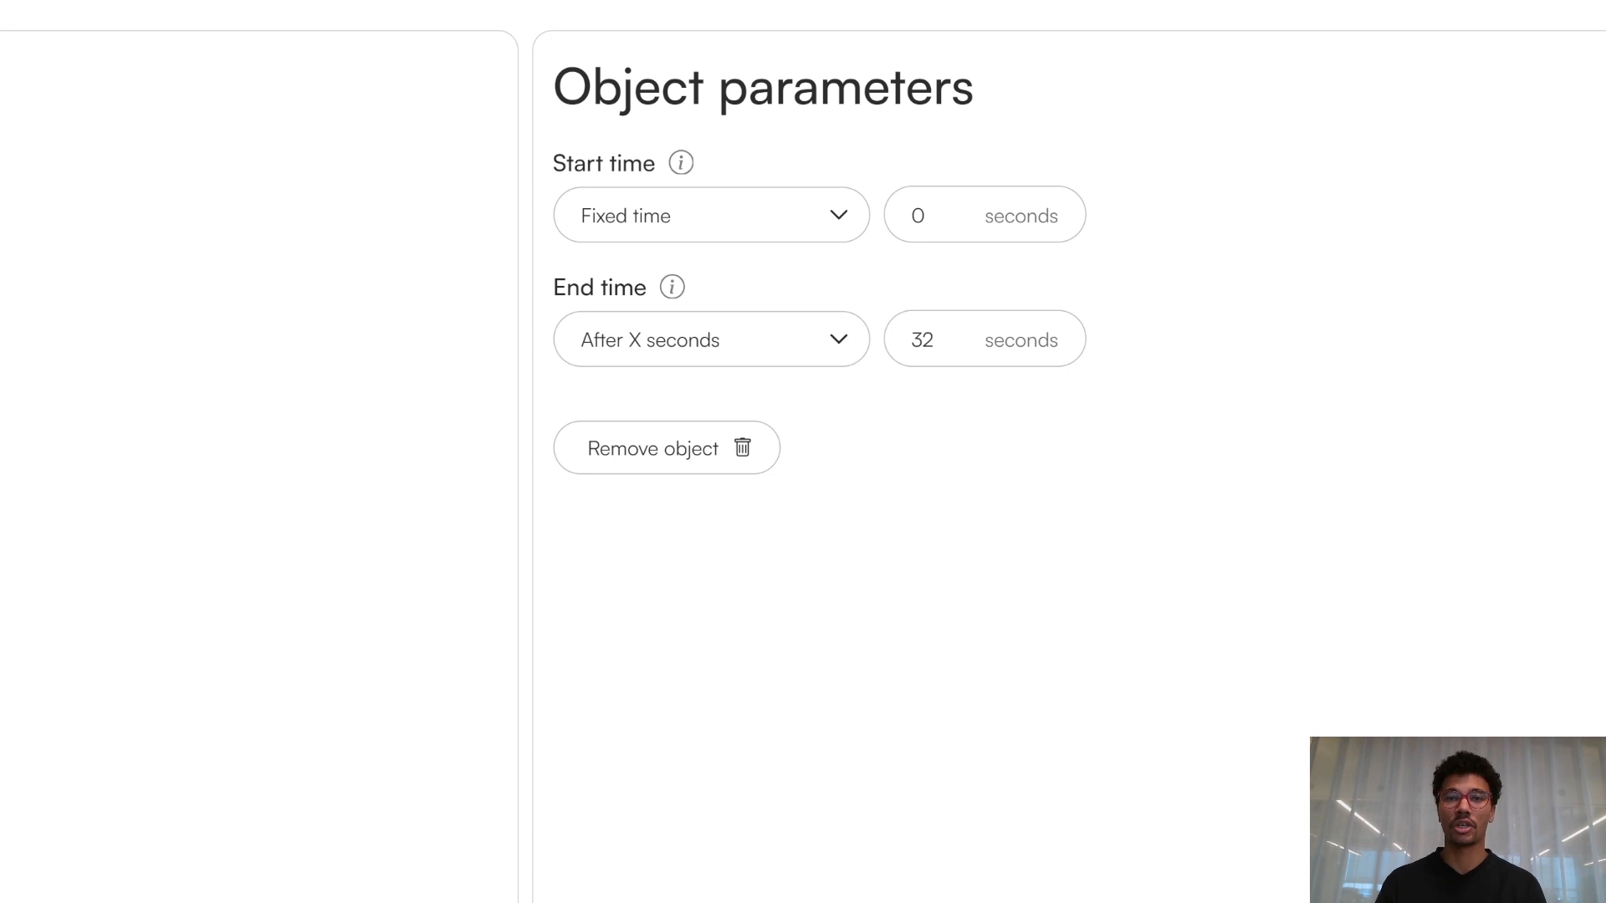
Set the music object's end time to End of video
{"action": "left_click", "coordinate": [835, 345]}
{"action": "left_click", "coordinate": [861, 405]}
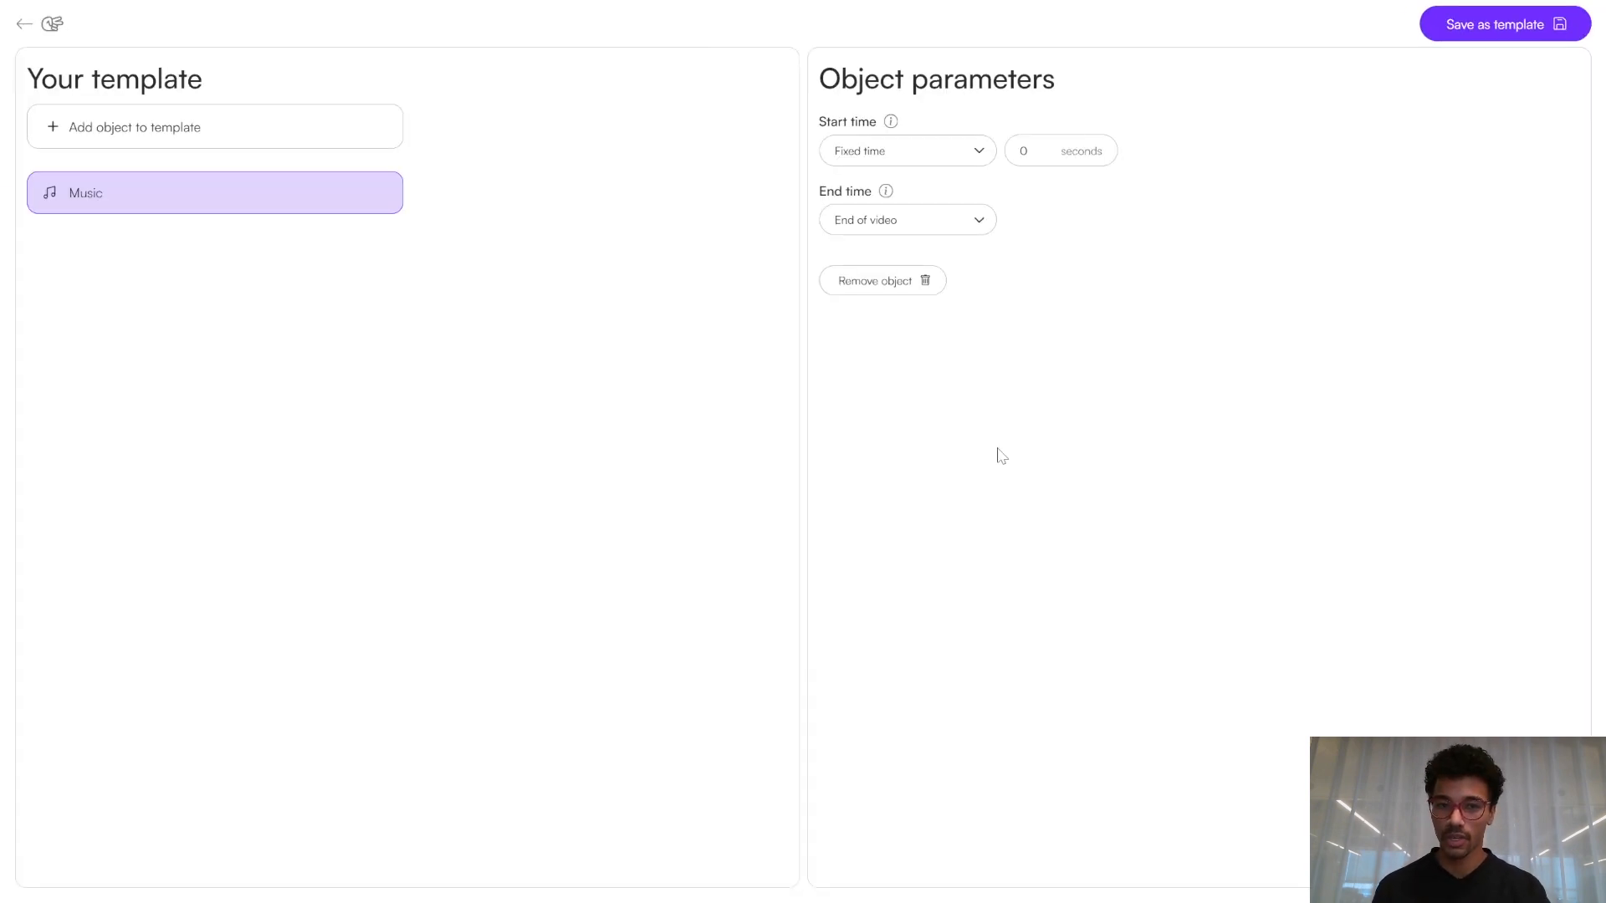
Add the Captions object to the template and enable keyword auto-highlighting in magenta (RGB 234, 0, 255)
{"action": "left_click", "coordinate": [244, 140]}
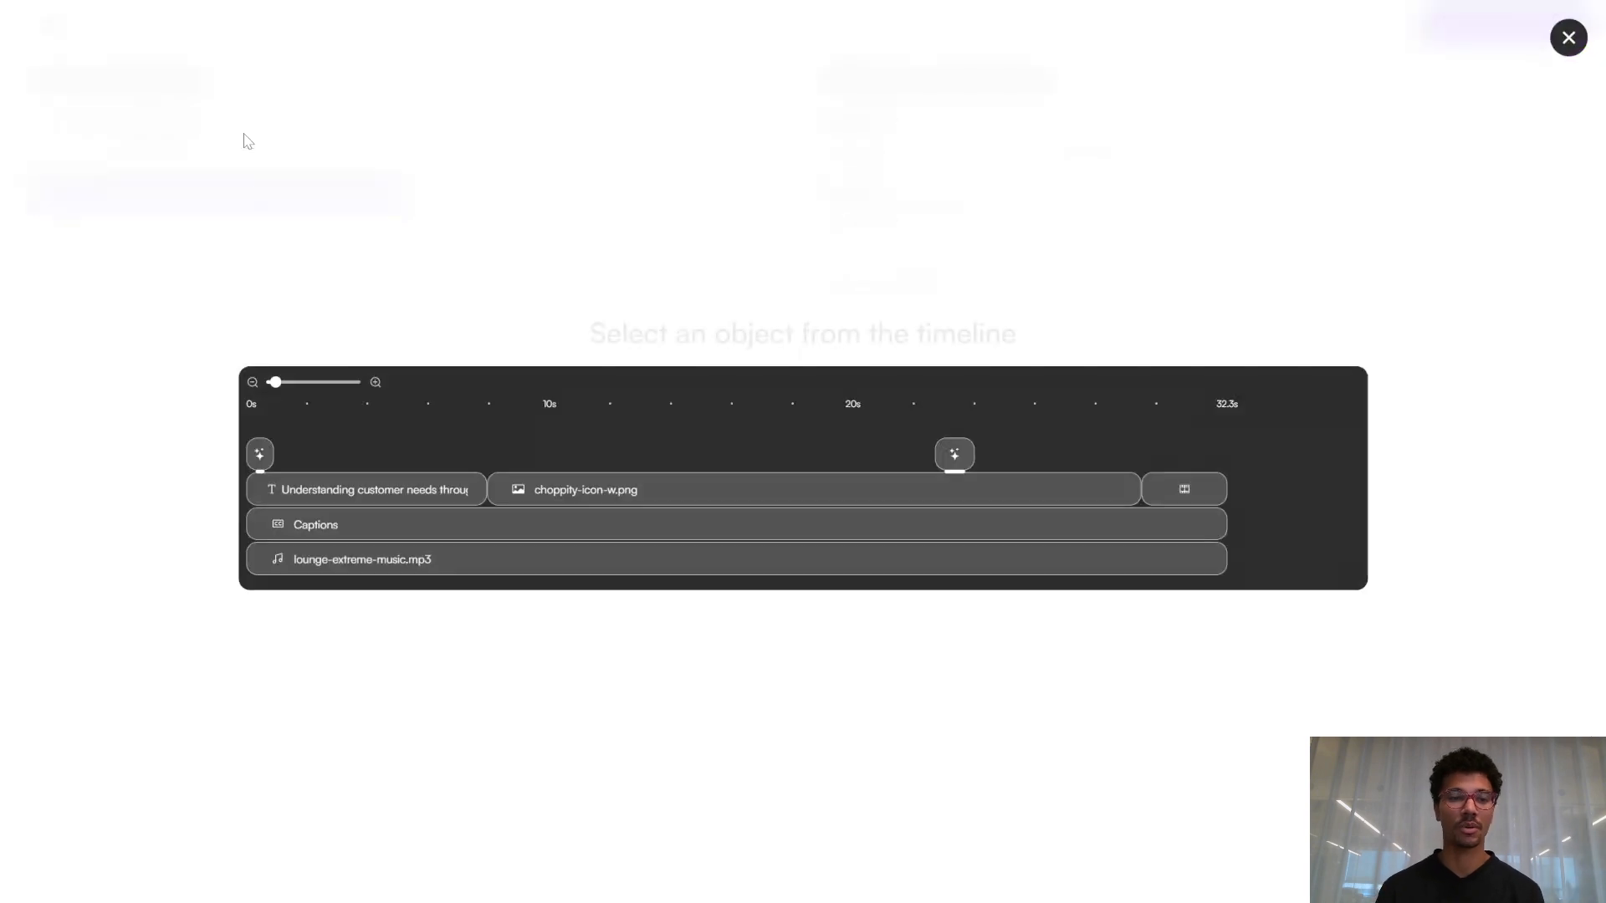
{"action": "left_click", "coordinate": [340, 526]}
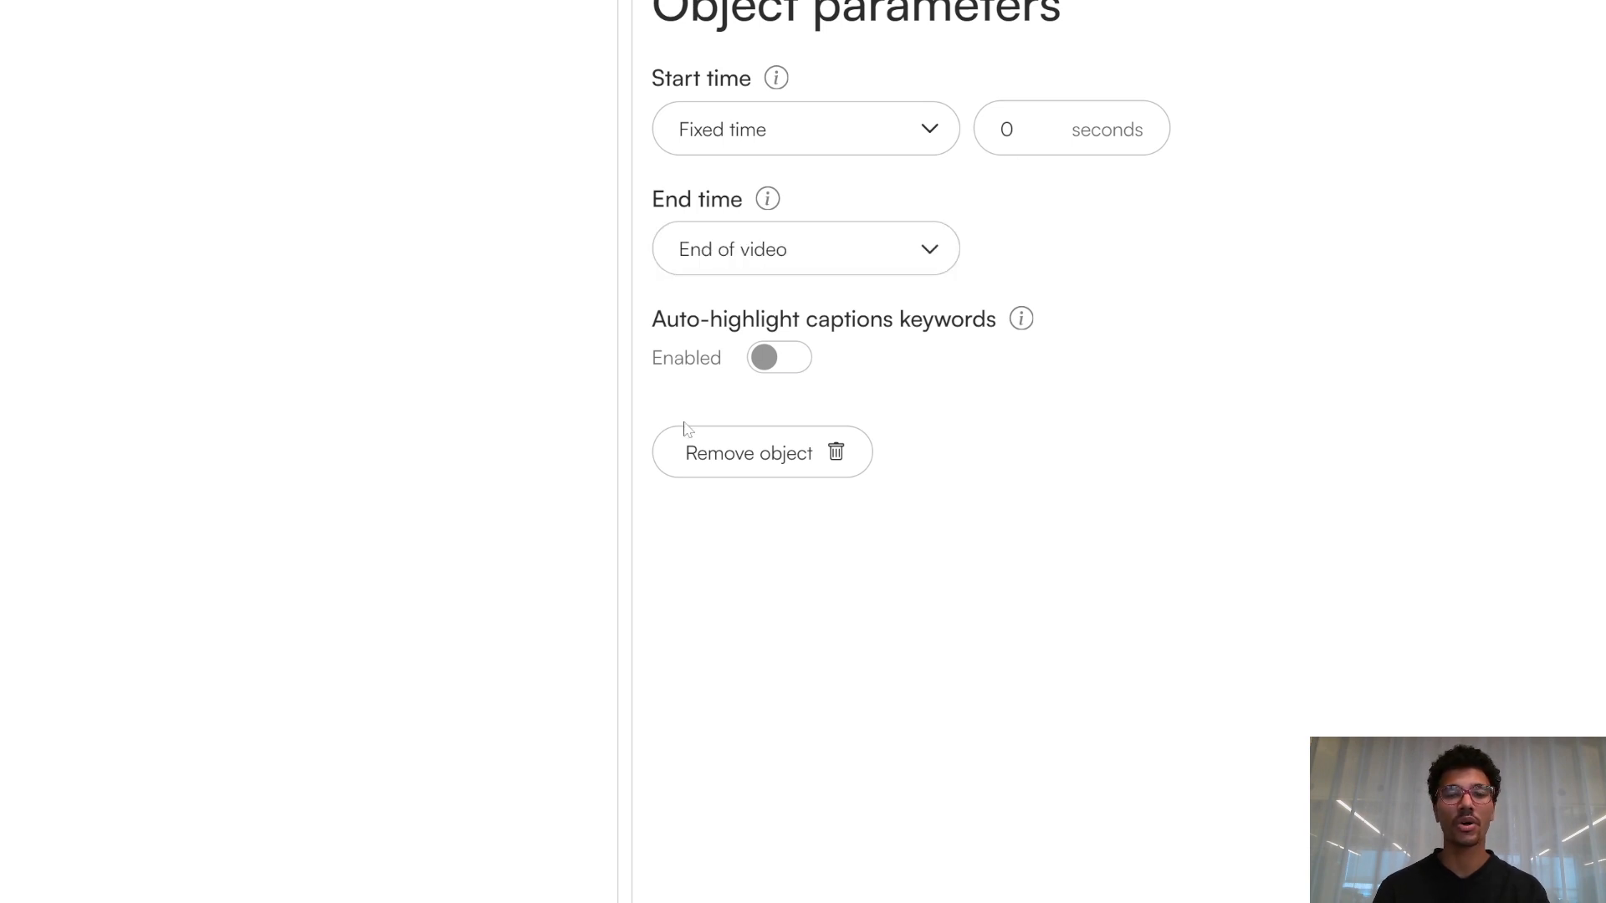
{"action": "left_click", "coordinate": [795, 358]}
{"action": "left_click", "coordinate": [853, 379]}
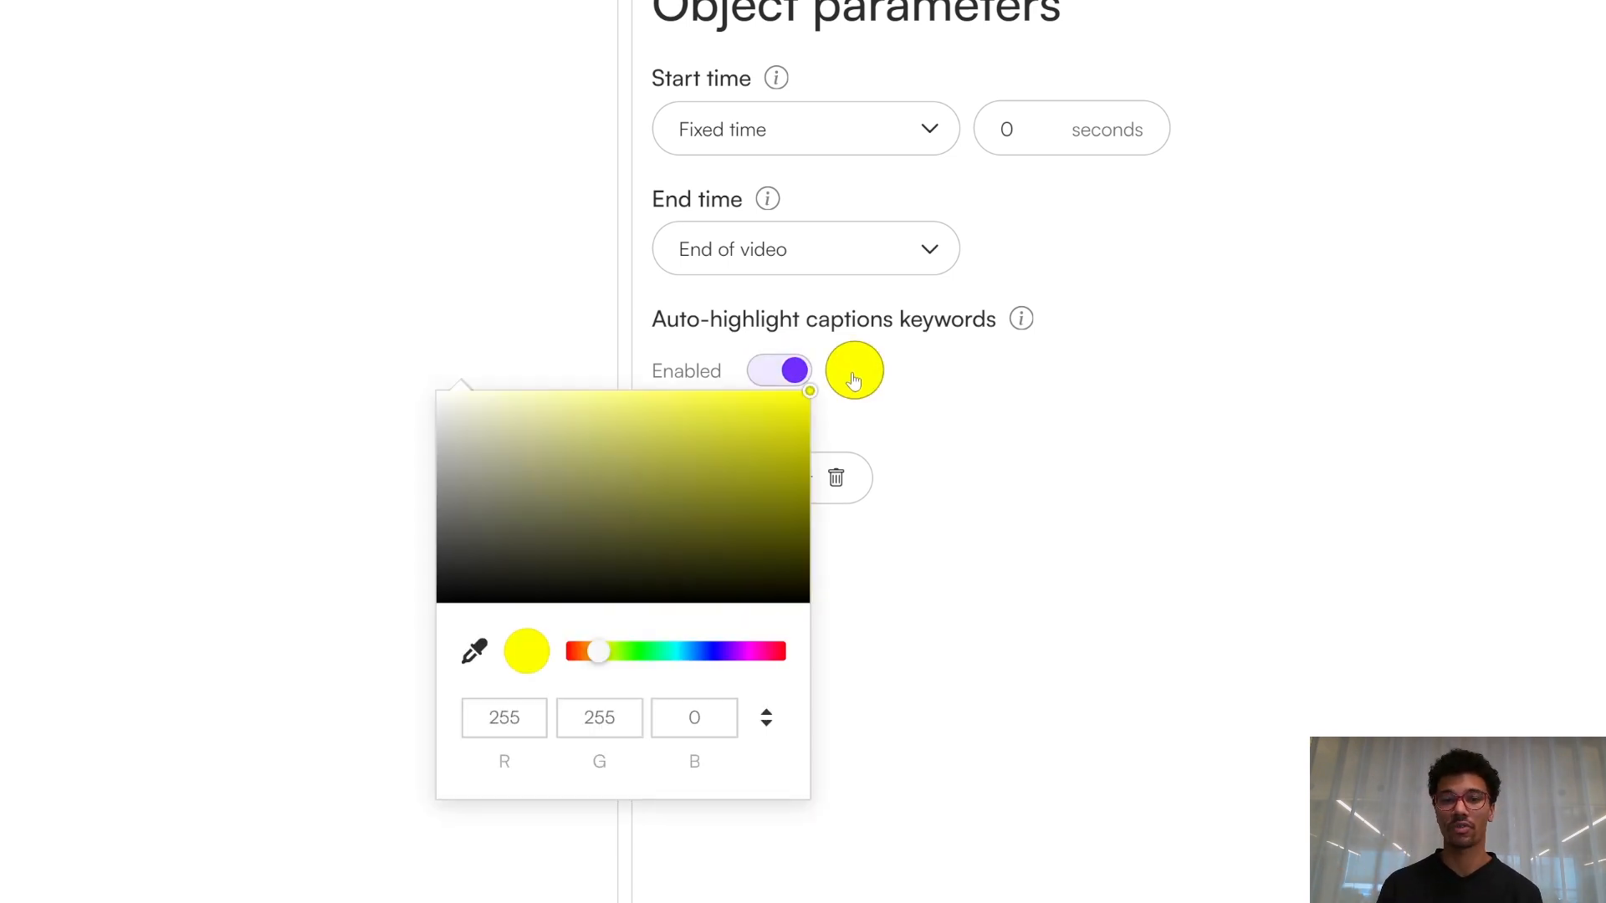
{"action": "left_click", "coordinate": [747, 655]}
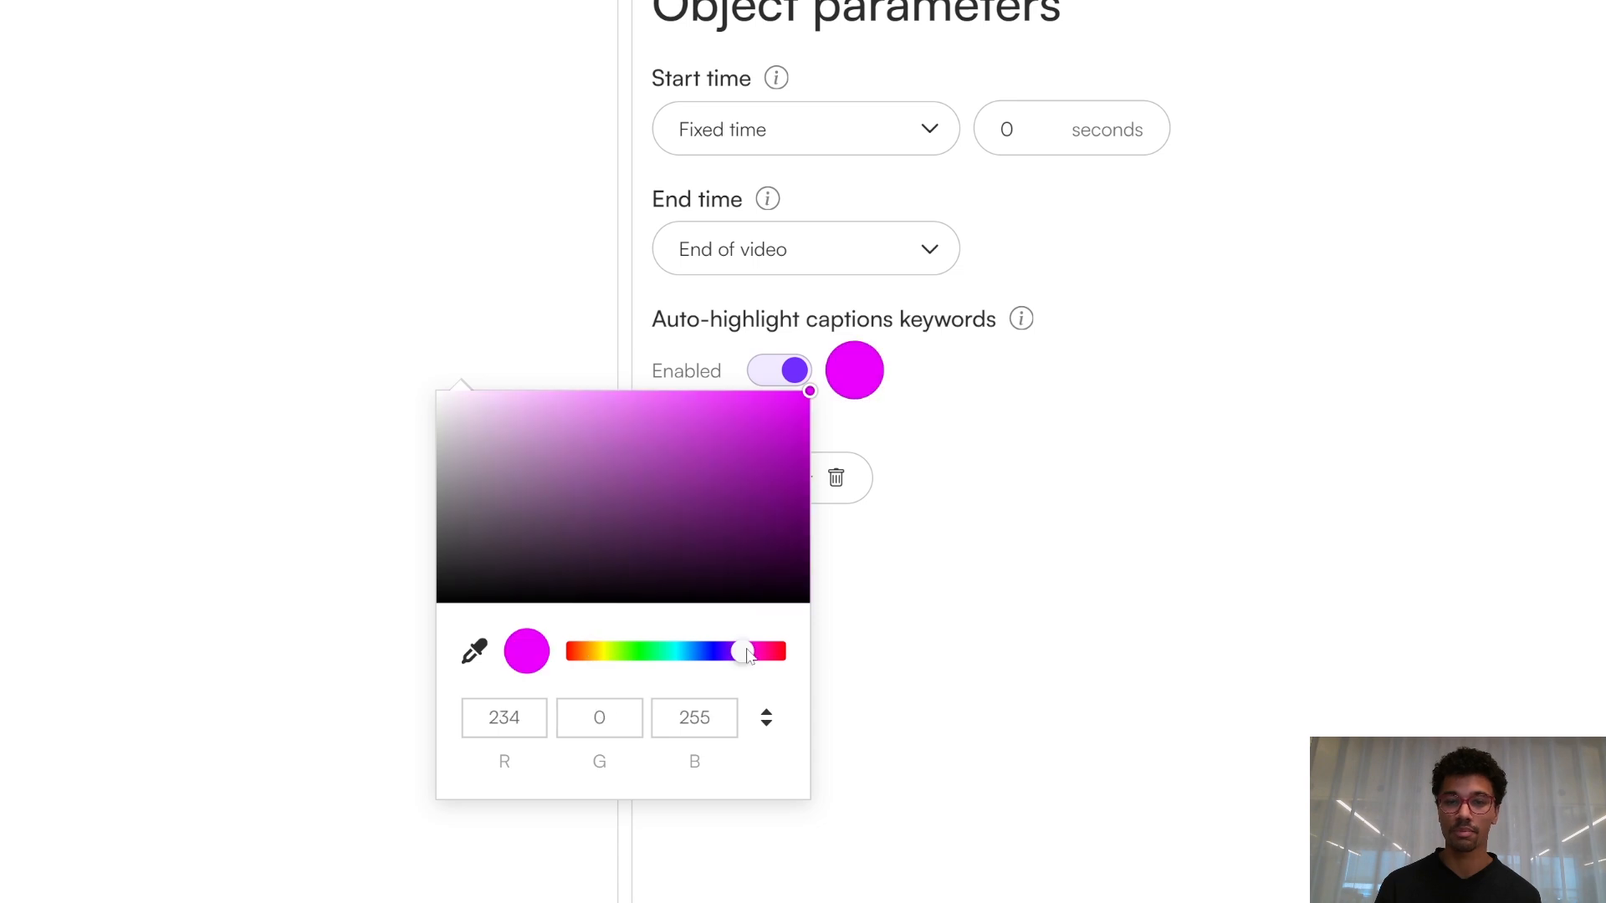
{"action": "left_click", "coordinate": [1106, 378]}
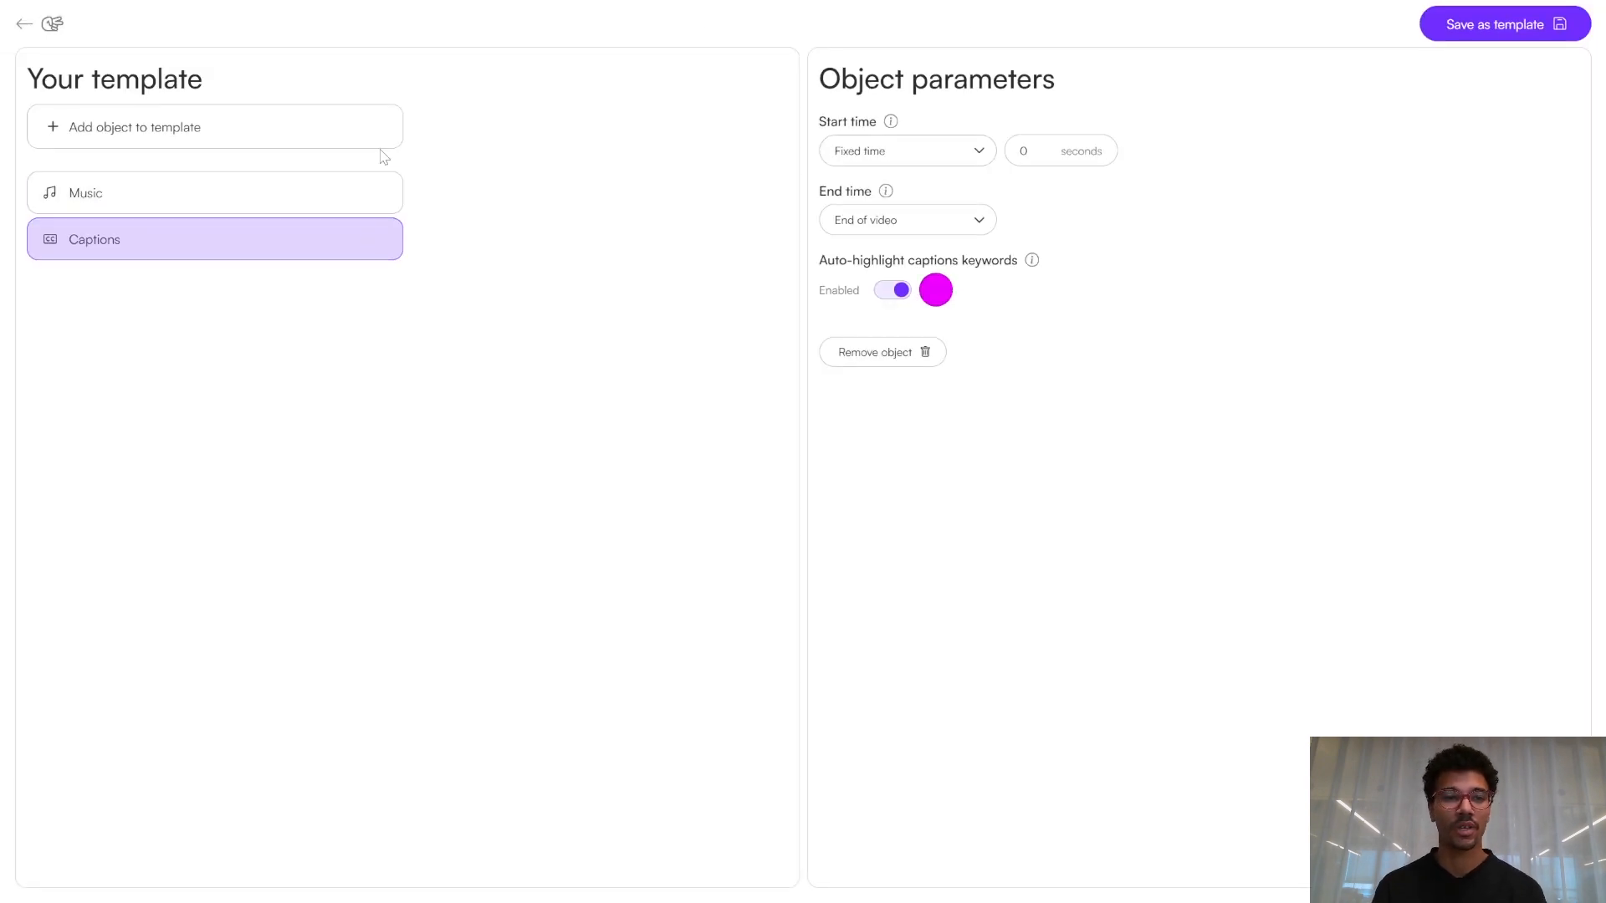
Add the title text object "Understanding customer needs through direct engagement" to the template and make its text content generative
{"action": "left_click", "coordinate": [363, 133]}
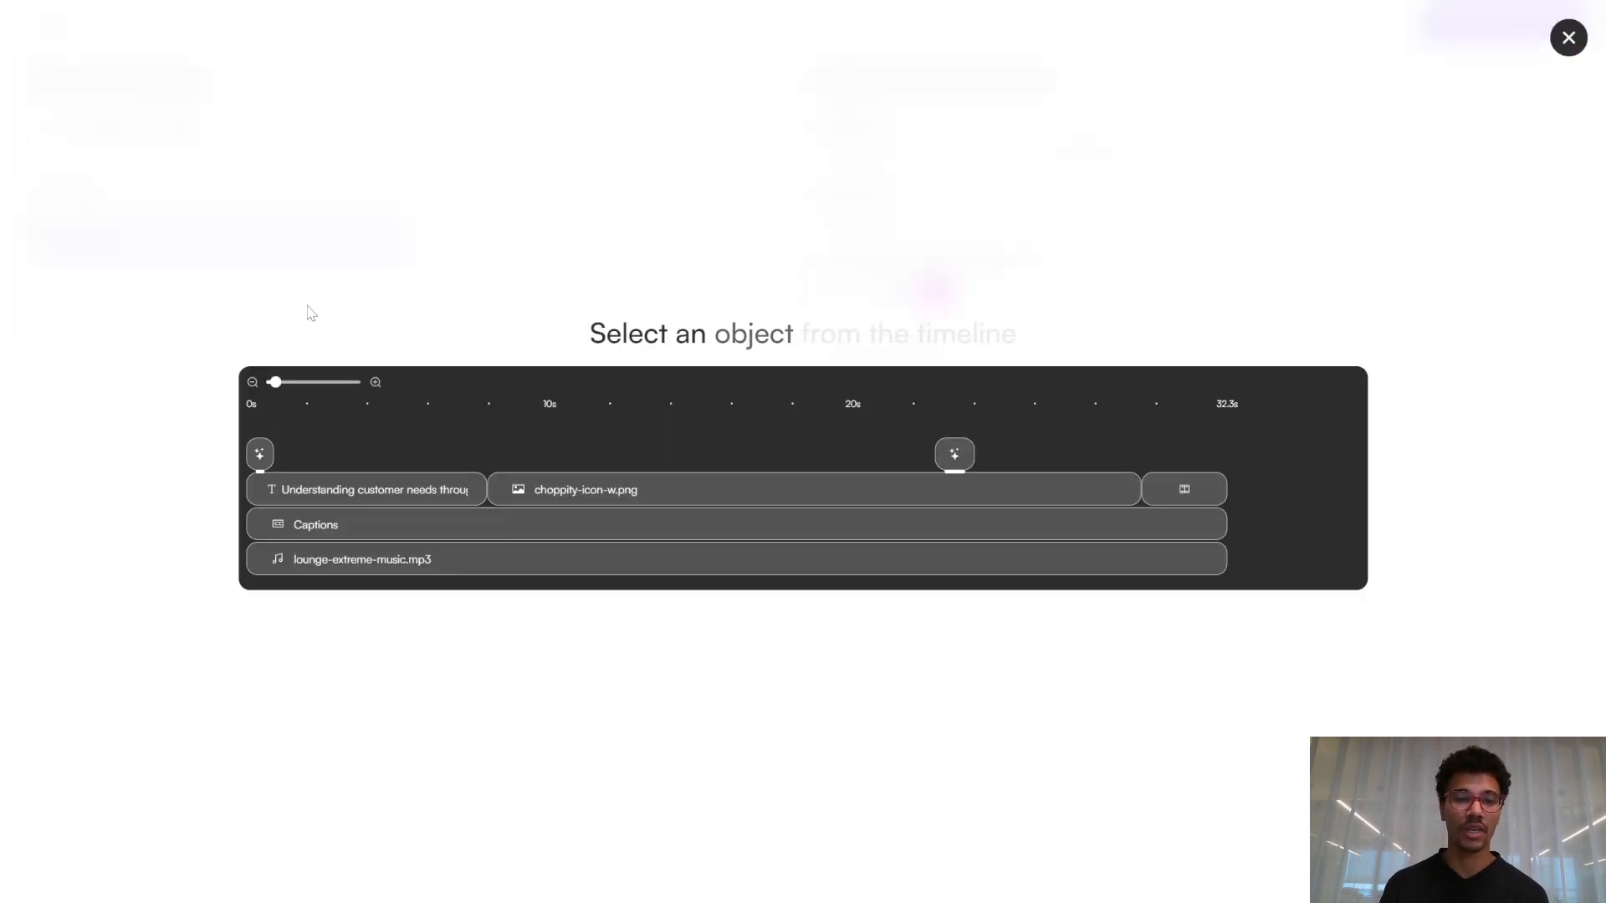
{"action": "left_click", "coordinate": [321, 502]}
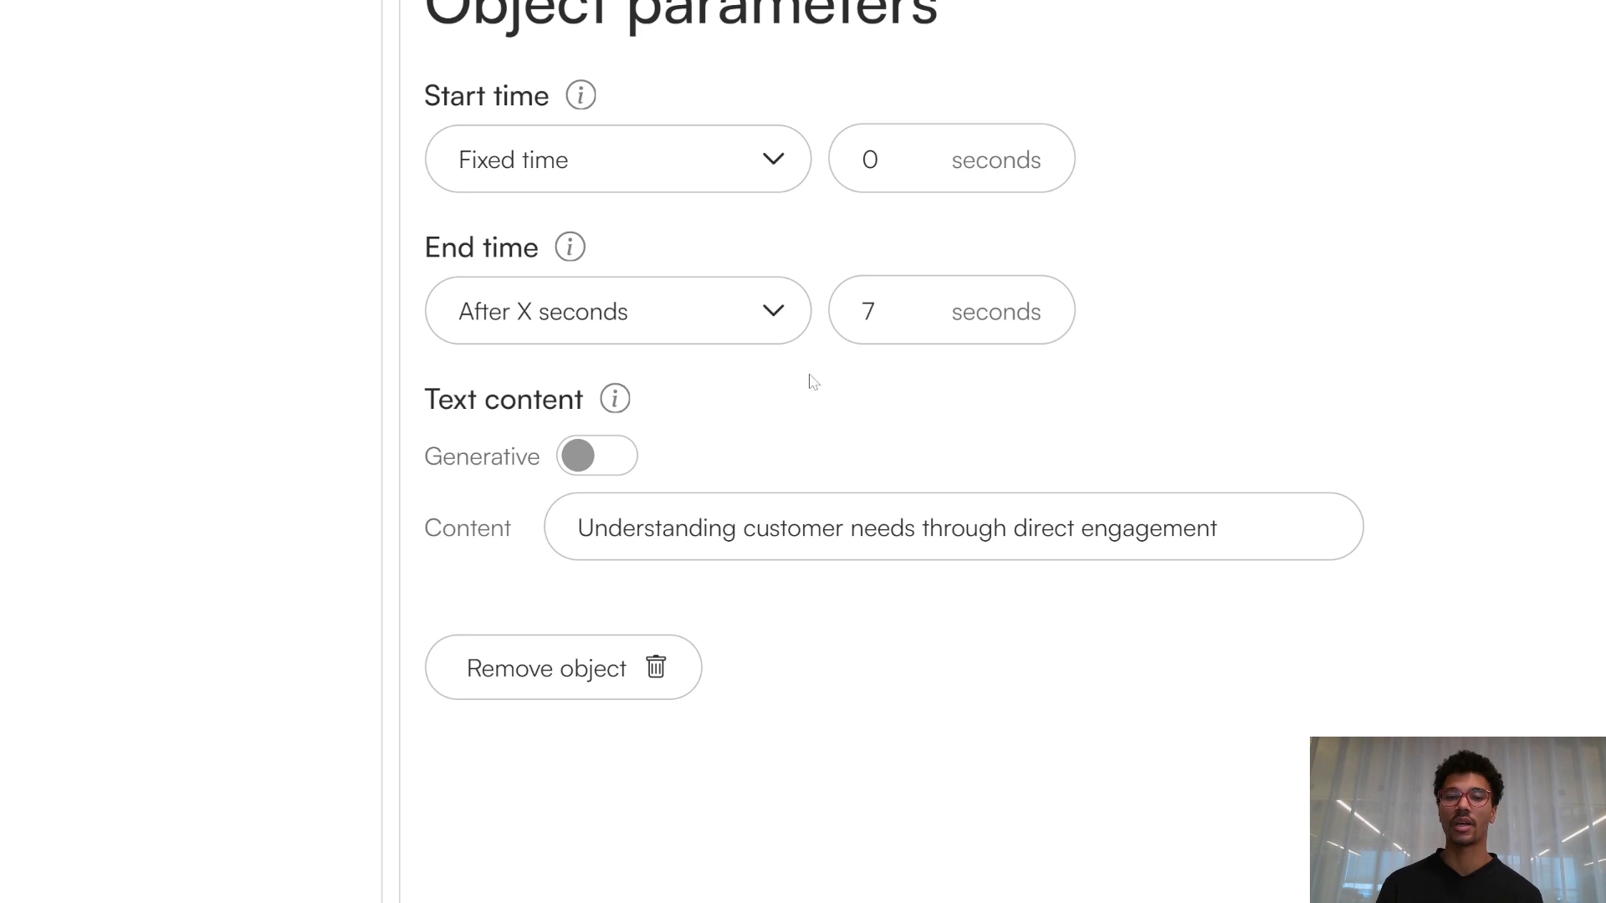
{"action": "scroll", "coordinate": [812, 381], "scroll_direction": "down", "scroll_amount": 2}
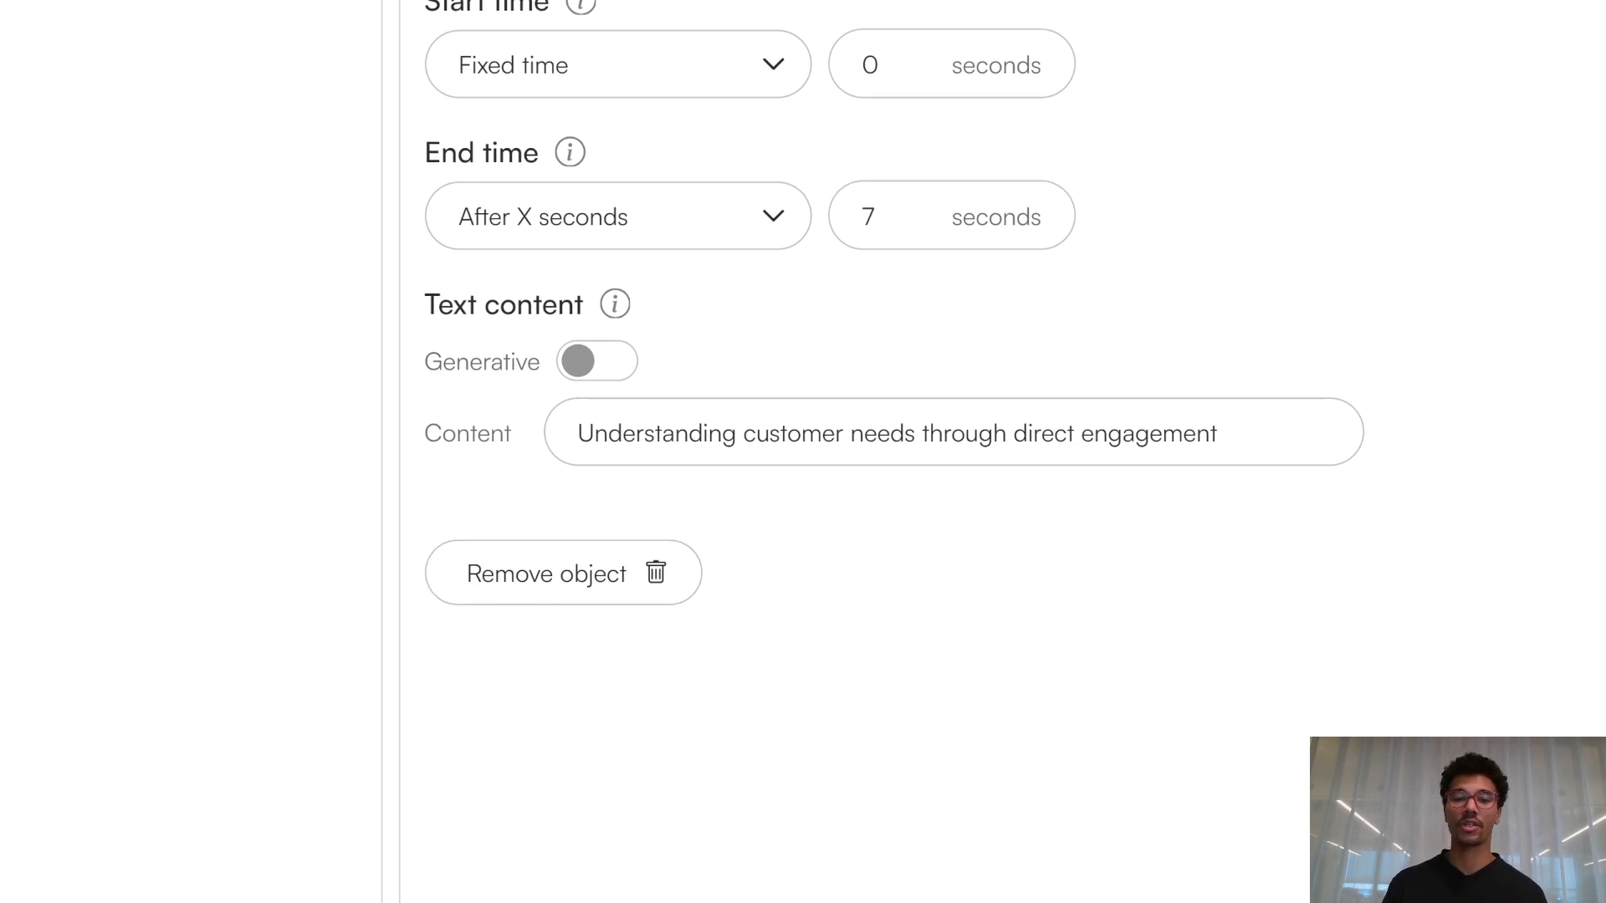
{"action": "left_click_drag", "start_coordinate": [578, 432], "coordinate": [1219, 436]}
{"action": "left_click", "coordinate": [1182, 580]}
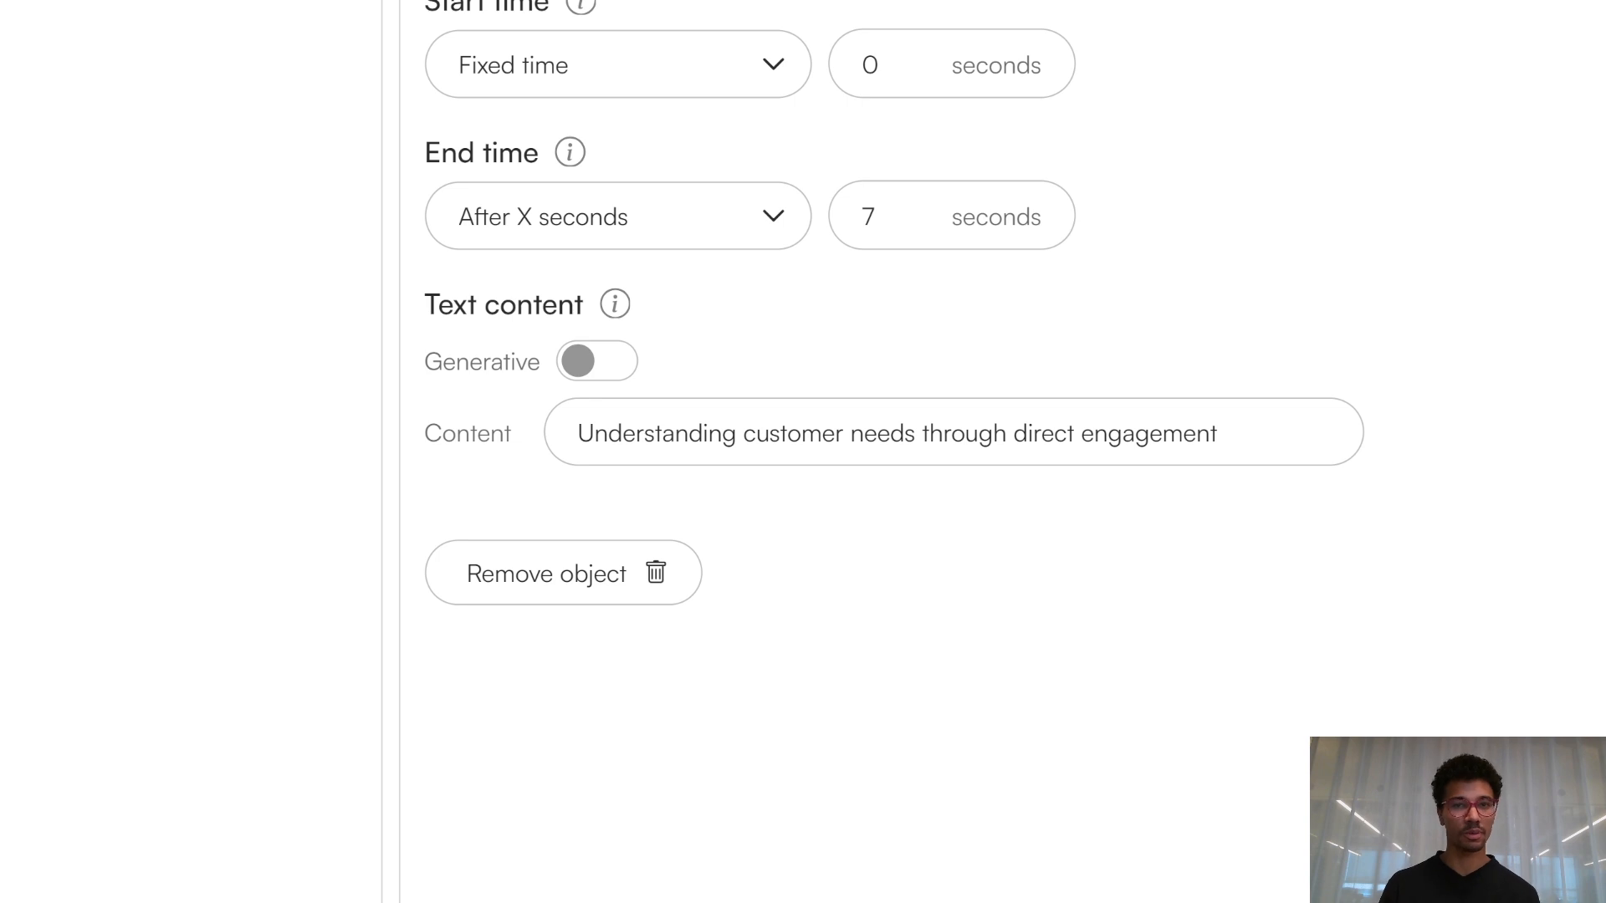
{"action": "left_click", "coordinate": [627, 373]}
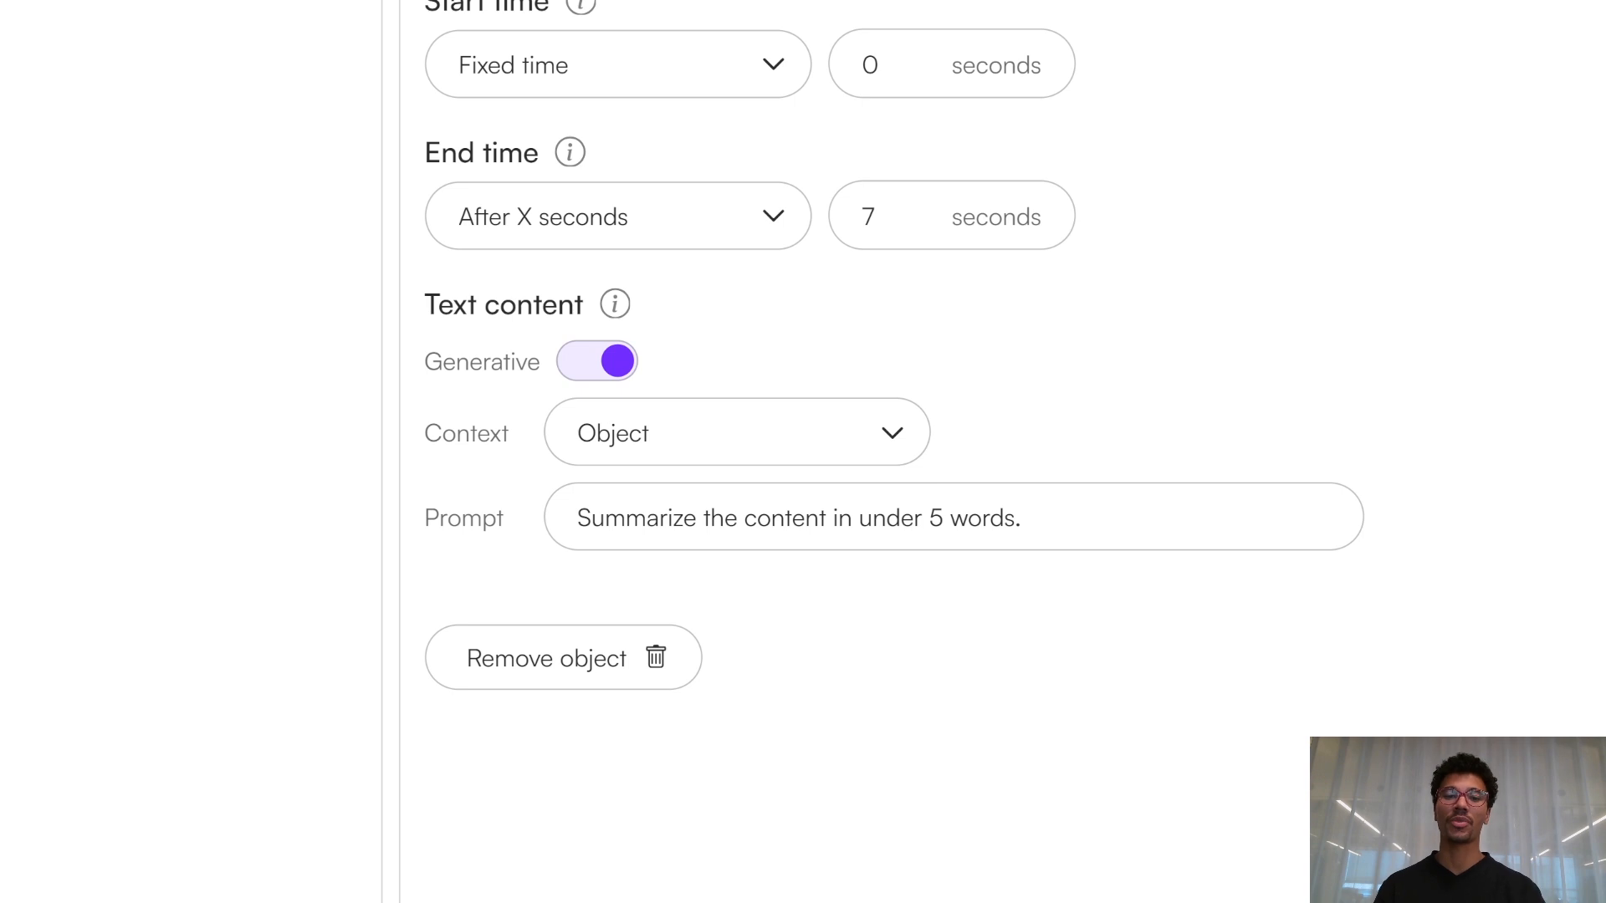
{"action": "scroll", "coordinate": [721, 577], "scroll_direction": "down", "scroll_amount": 2}
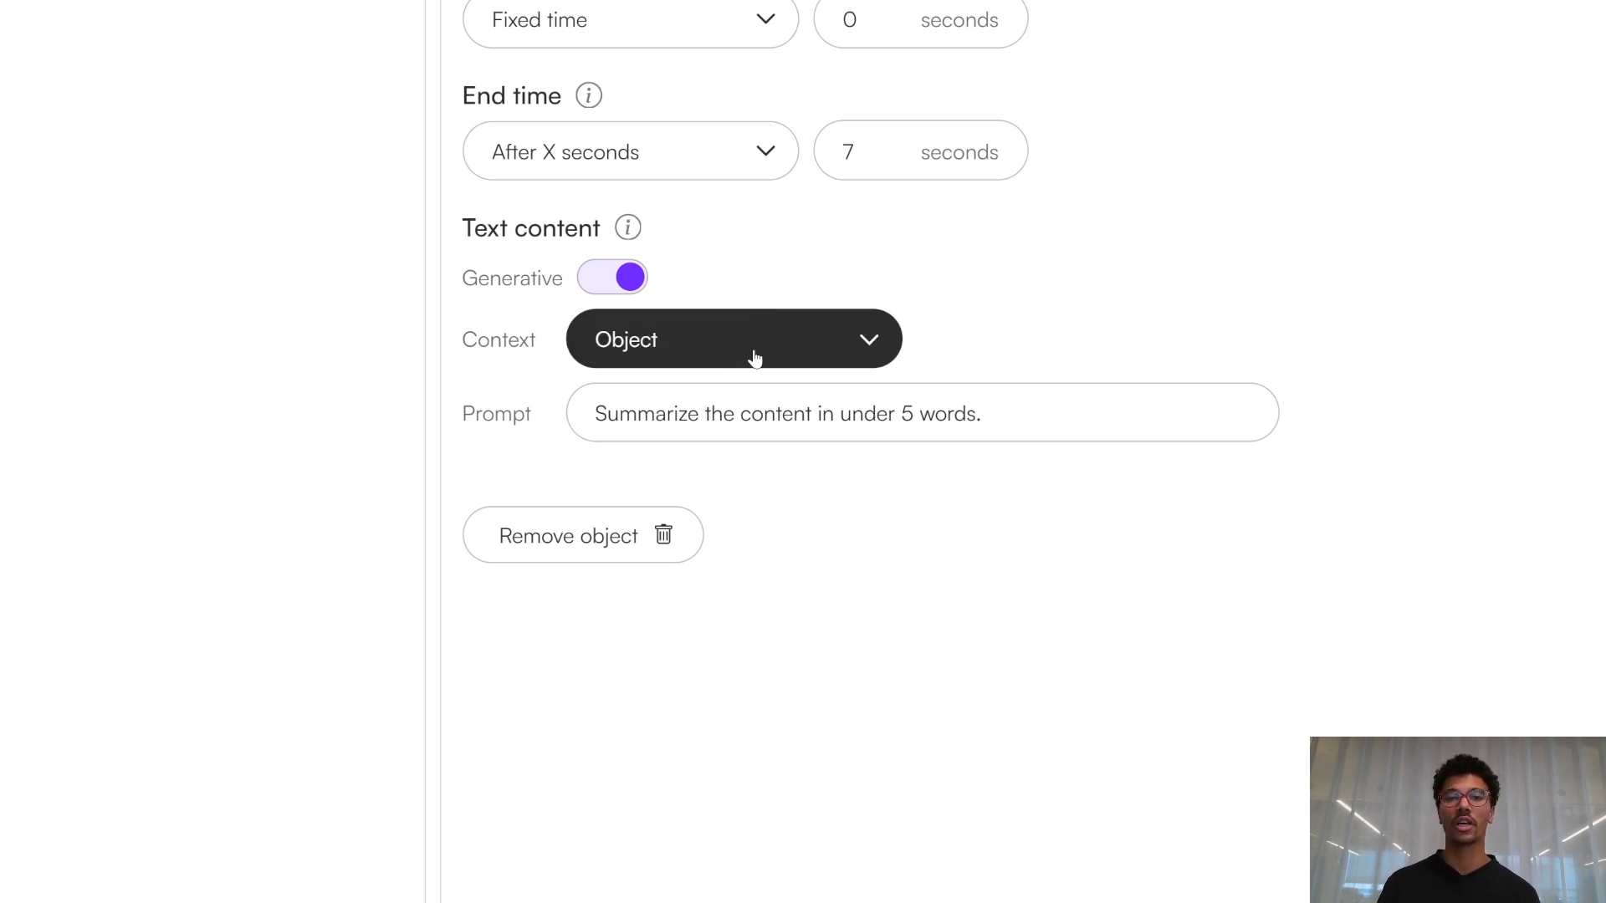
{"action": "scroll", "coordinate": [836, 260], "scroll_direction": "up", "scroll_amount": 2}
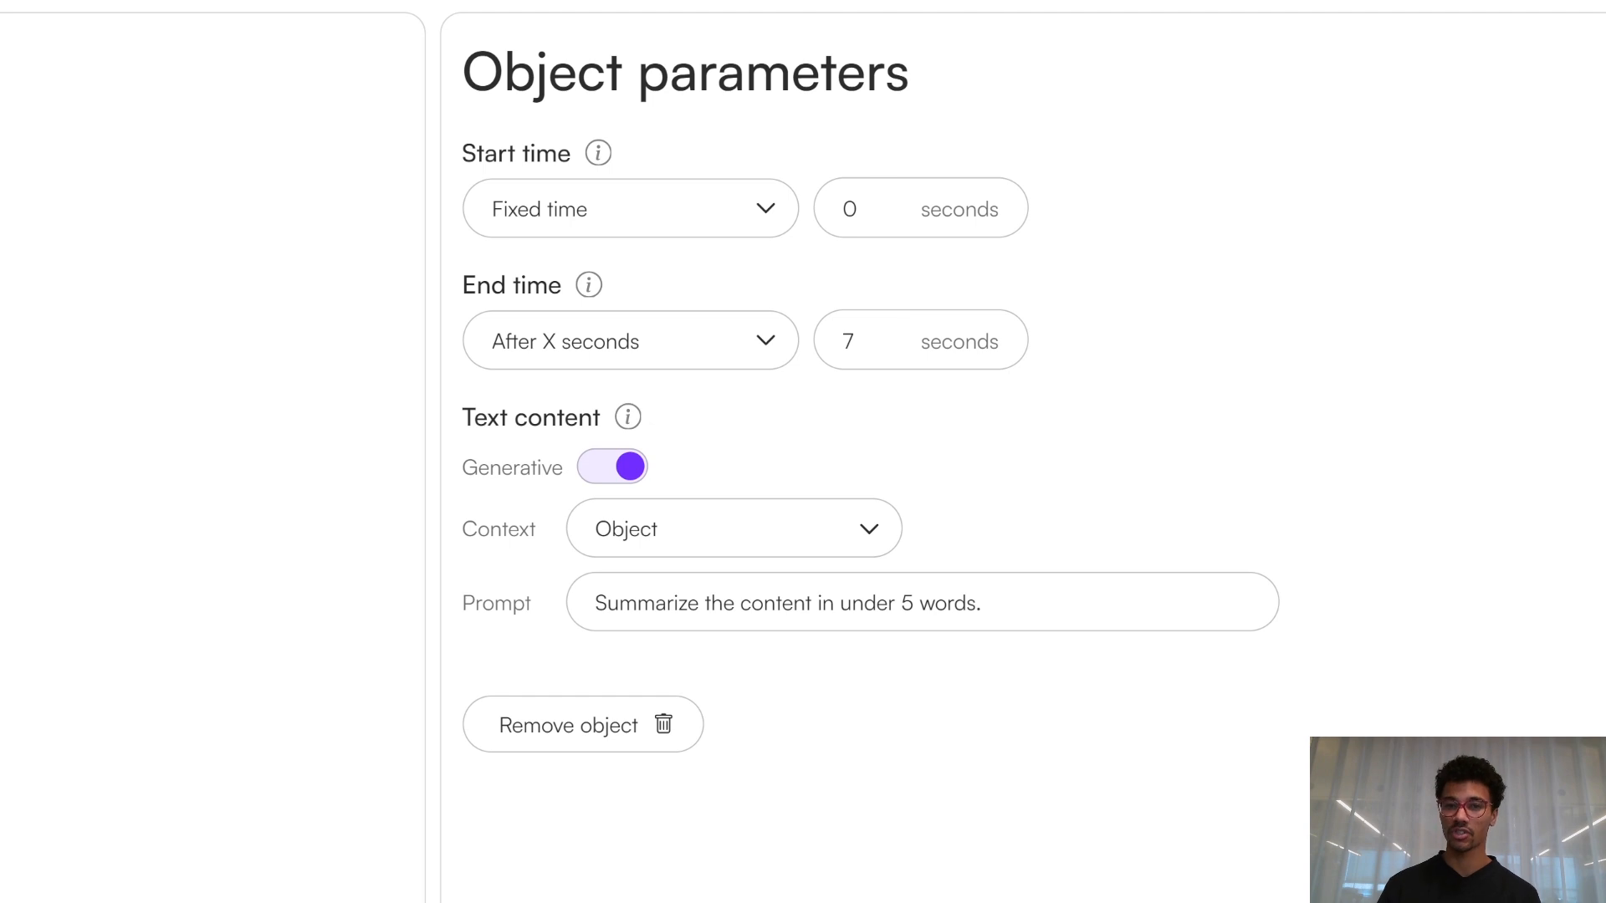
Set the context of the title's generative text to Project
{"action": "scroll", "coordinate": [887, 258], "scroll_direction": "down", "scroll_amount": 1}
{"action": "left_click", "coordinate": [782, 437]}
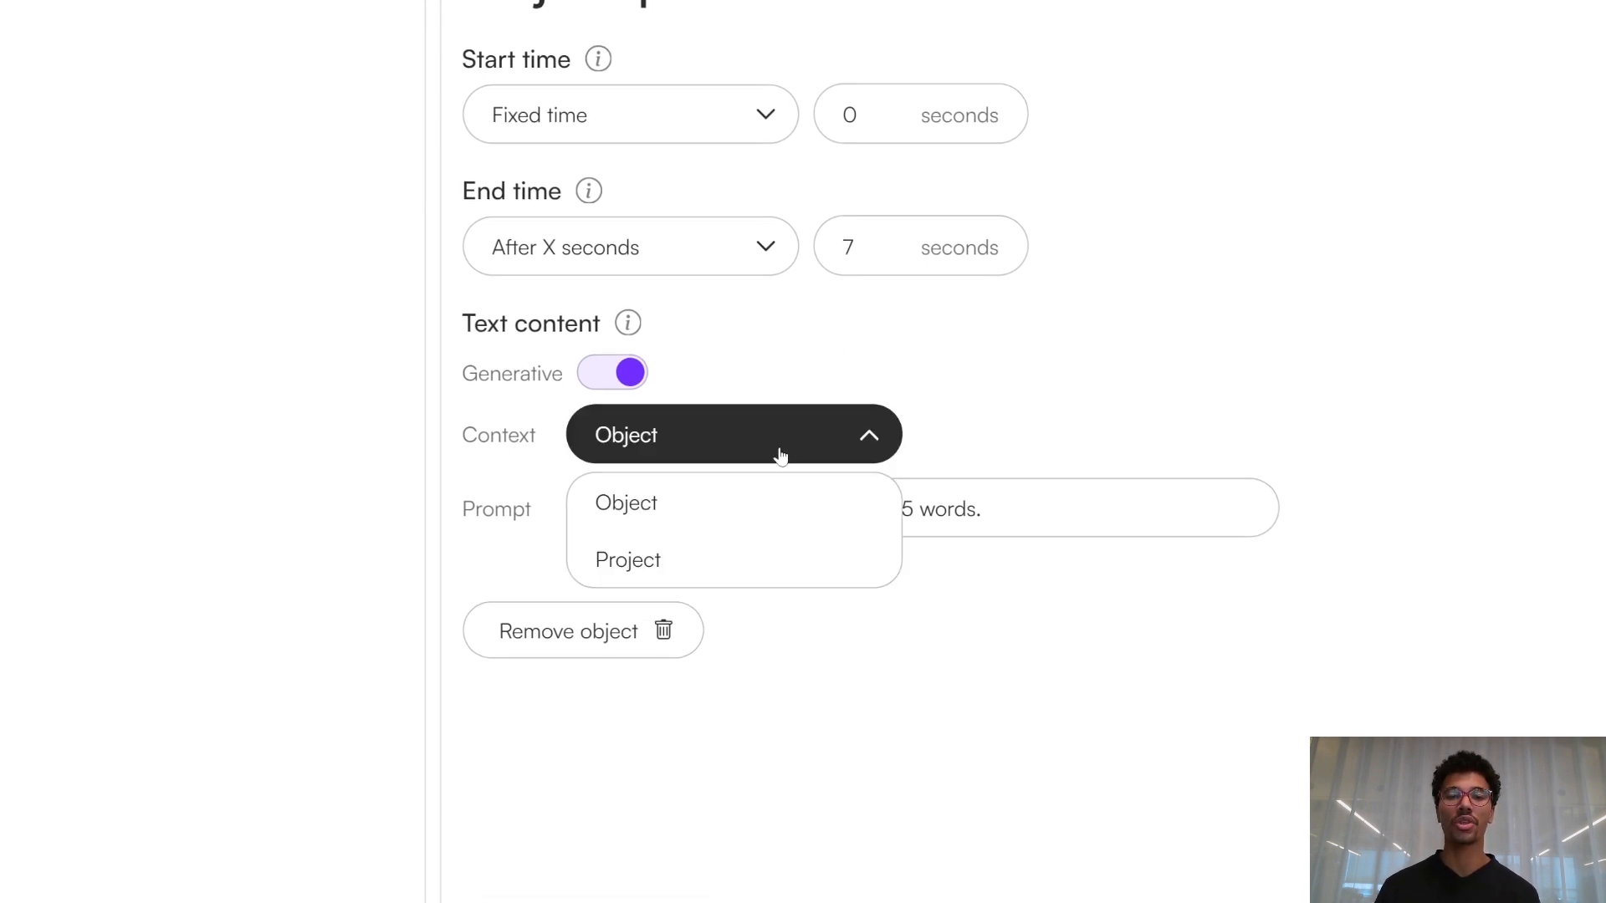
{"action": "left_click", "coordinate": [747, 556]}
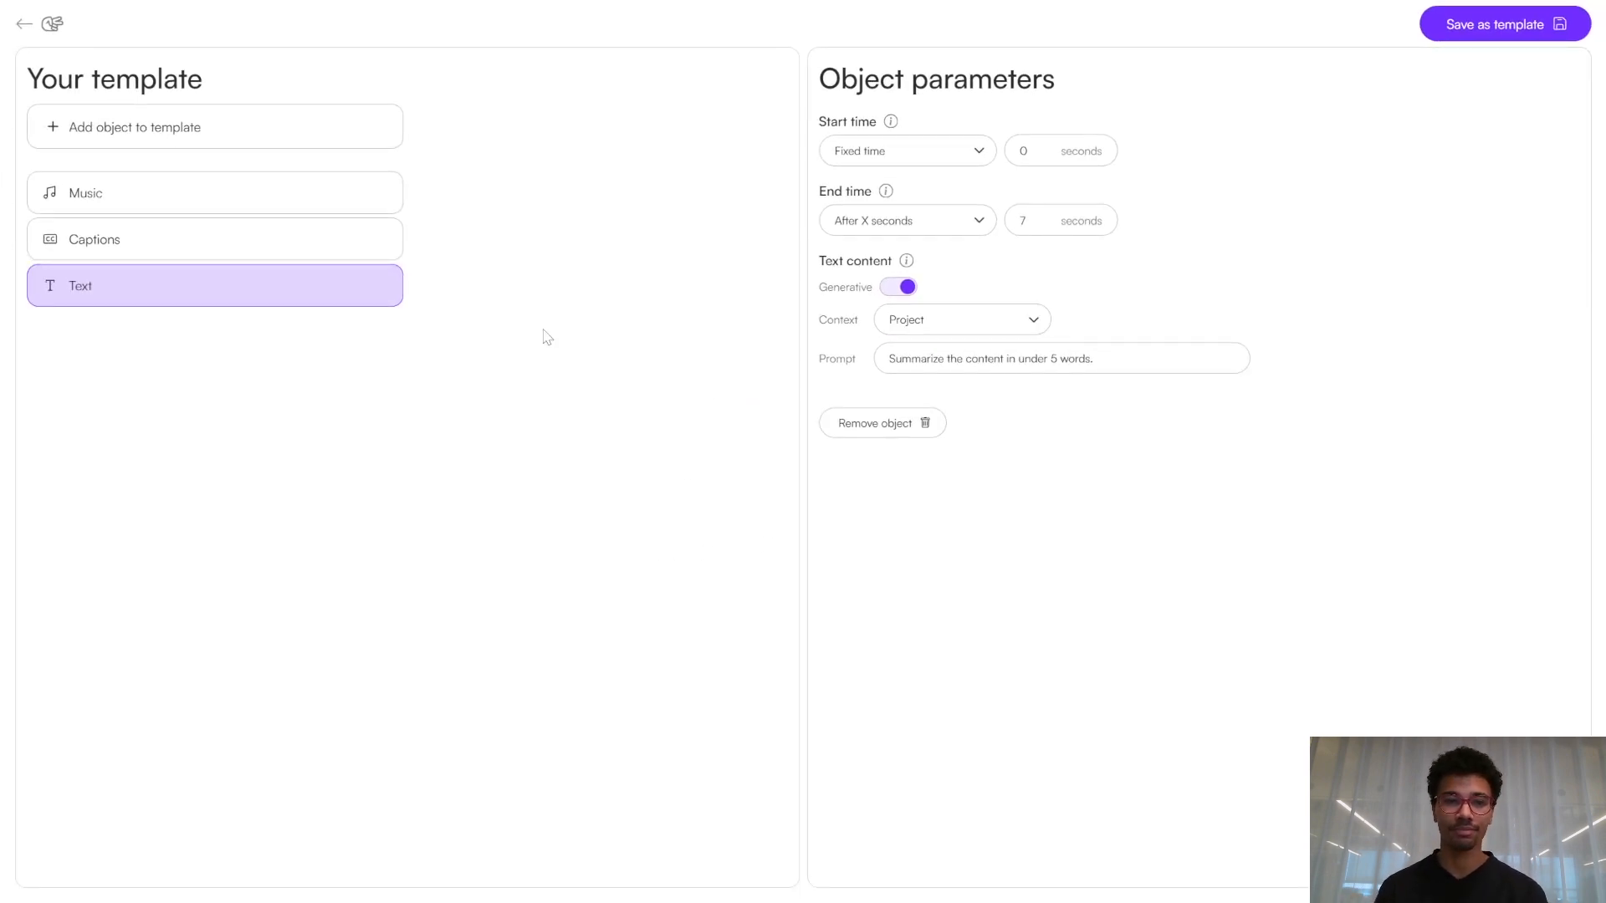
Add the choppity-icon-w.png image to the template and set its end time to End of video
{"action": "left_click", "coordinate": [287, 132]}
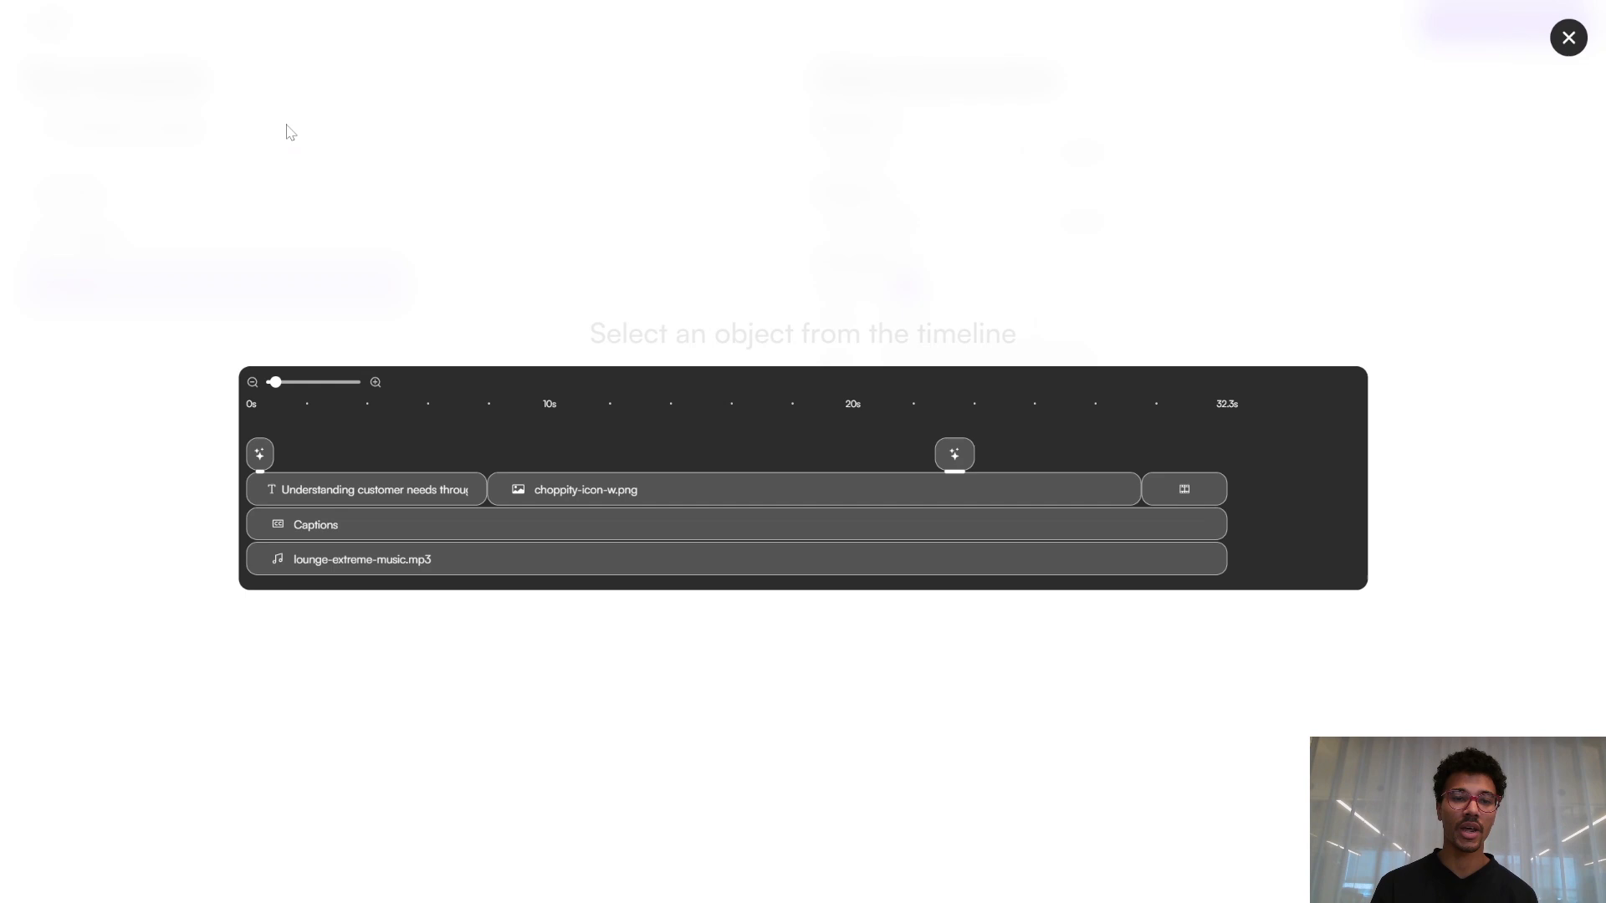
{"action": "left_click", "coordinate": [557, 493]}
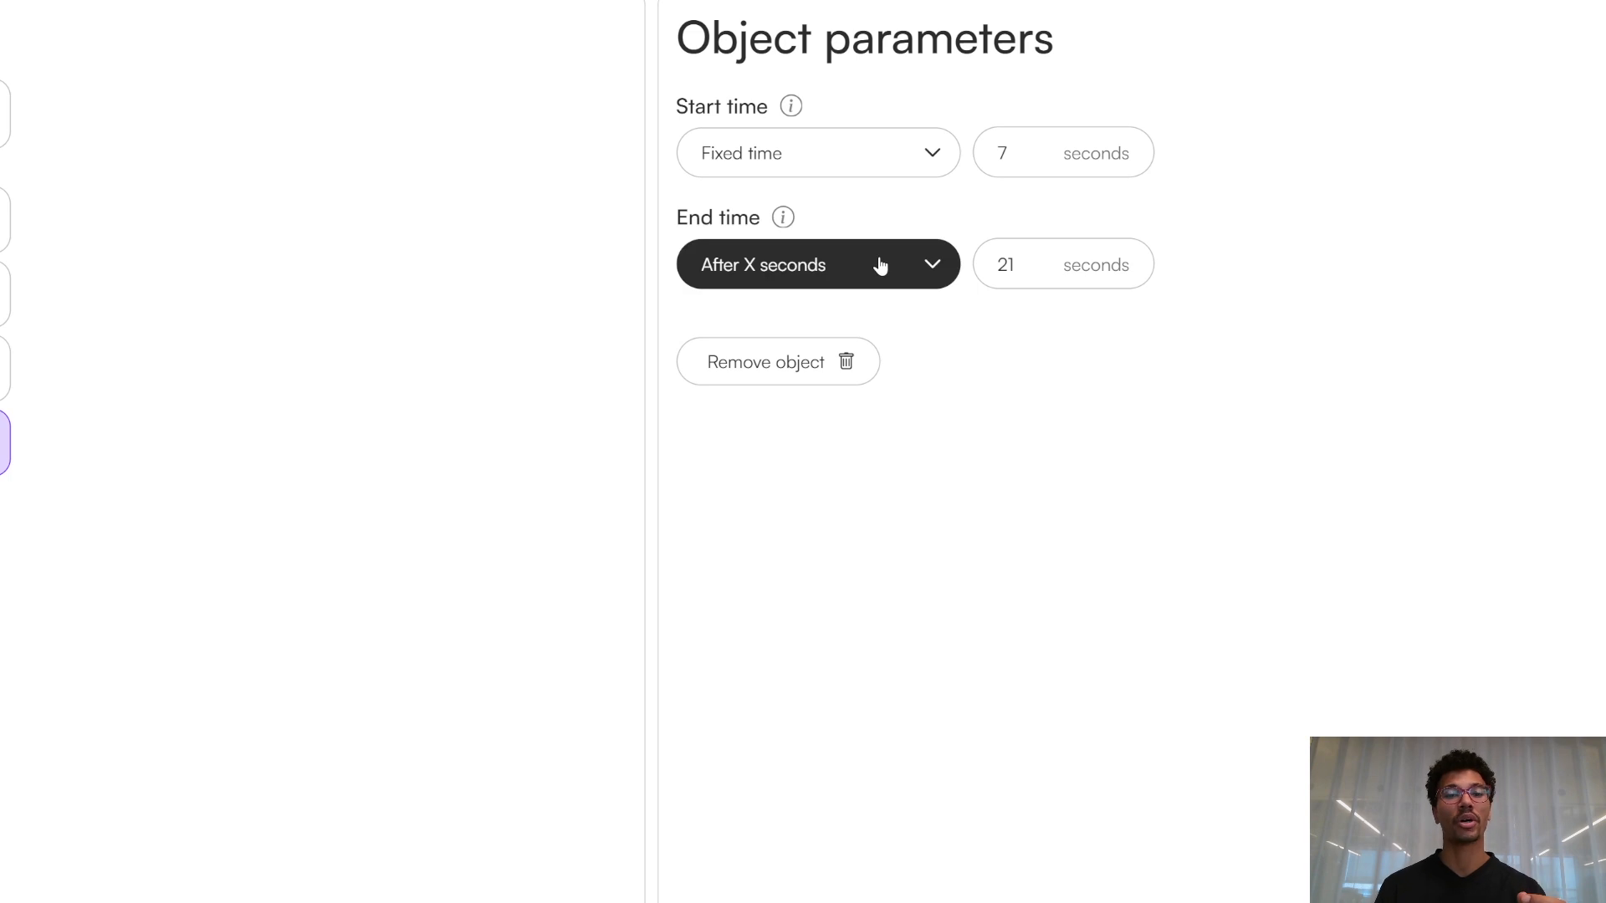
{"action": "left_click", "coordinate": [881, 266]}
{"action": "left_click", "coordinate": [845, 328]}
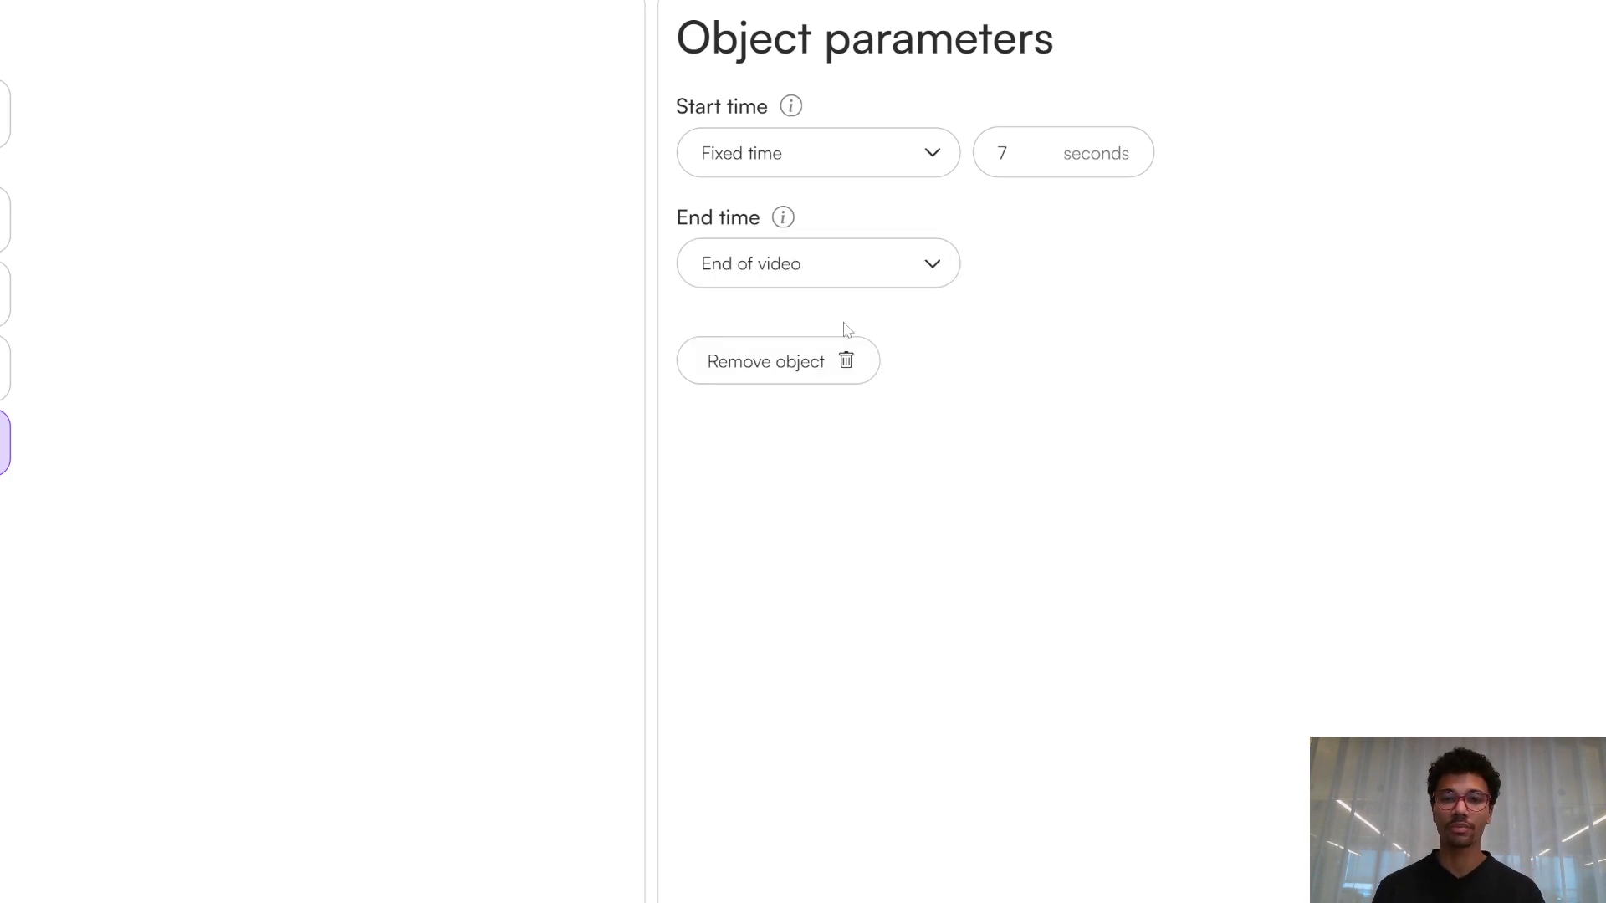
Add the B-roll clip at the end of the timeline to the template and set its start time to After end of video
{"action": "left_click", "coordinate": [137, 134]}
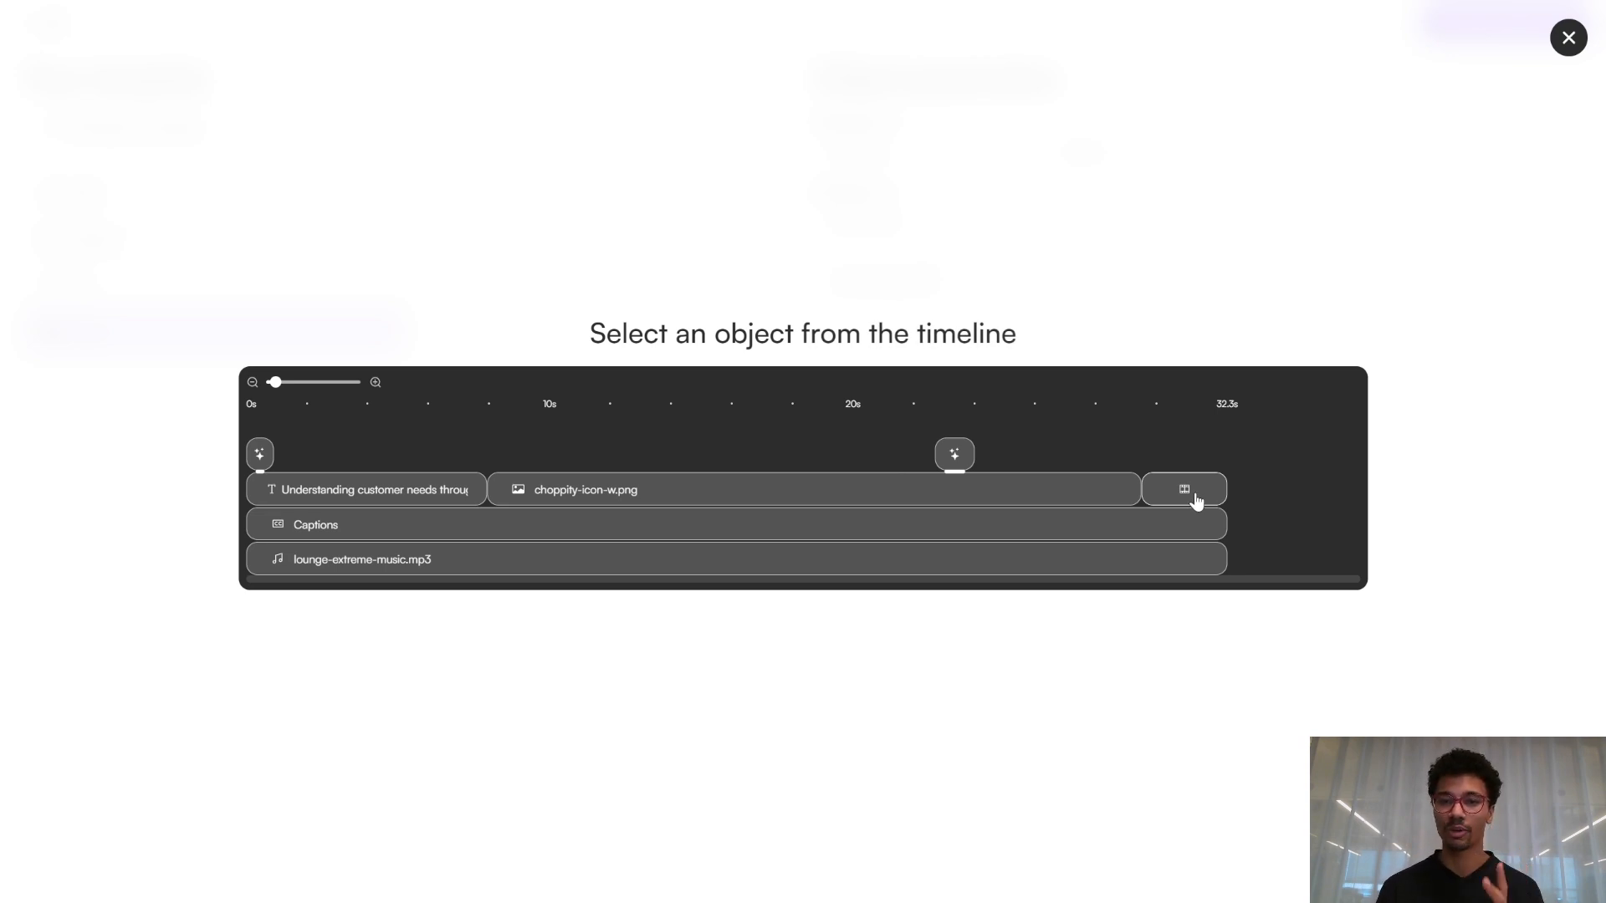
{"action": "left_click", "coordinate": [1196, 500]}
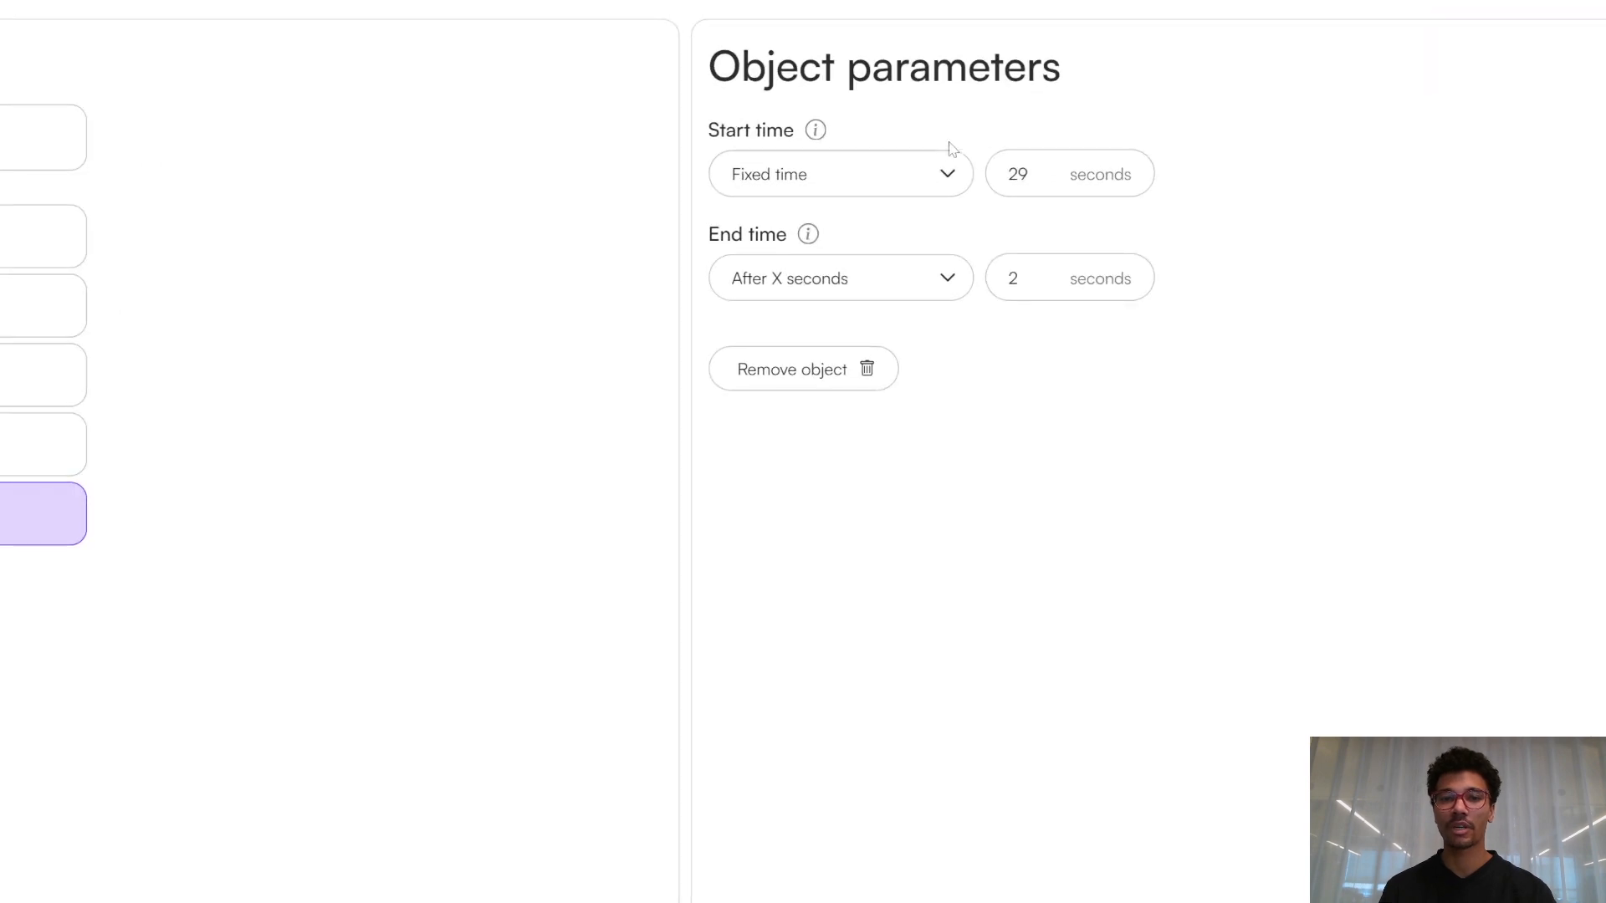
{"action": "left_click", "coordinate": [879, 179]}
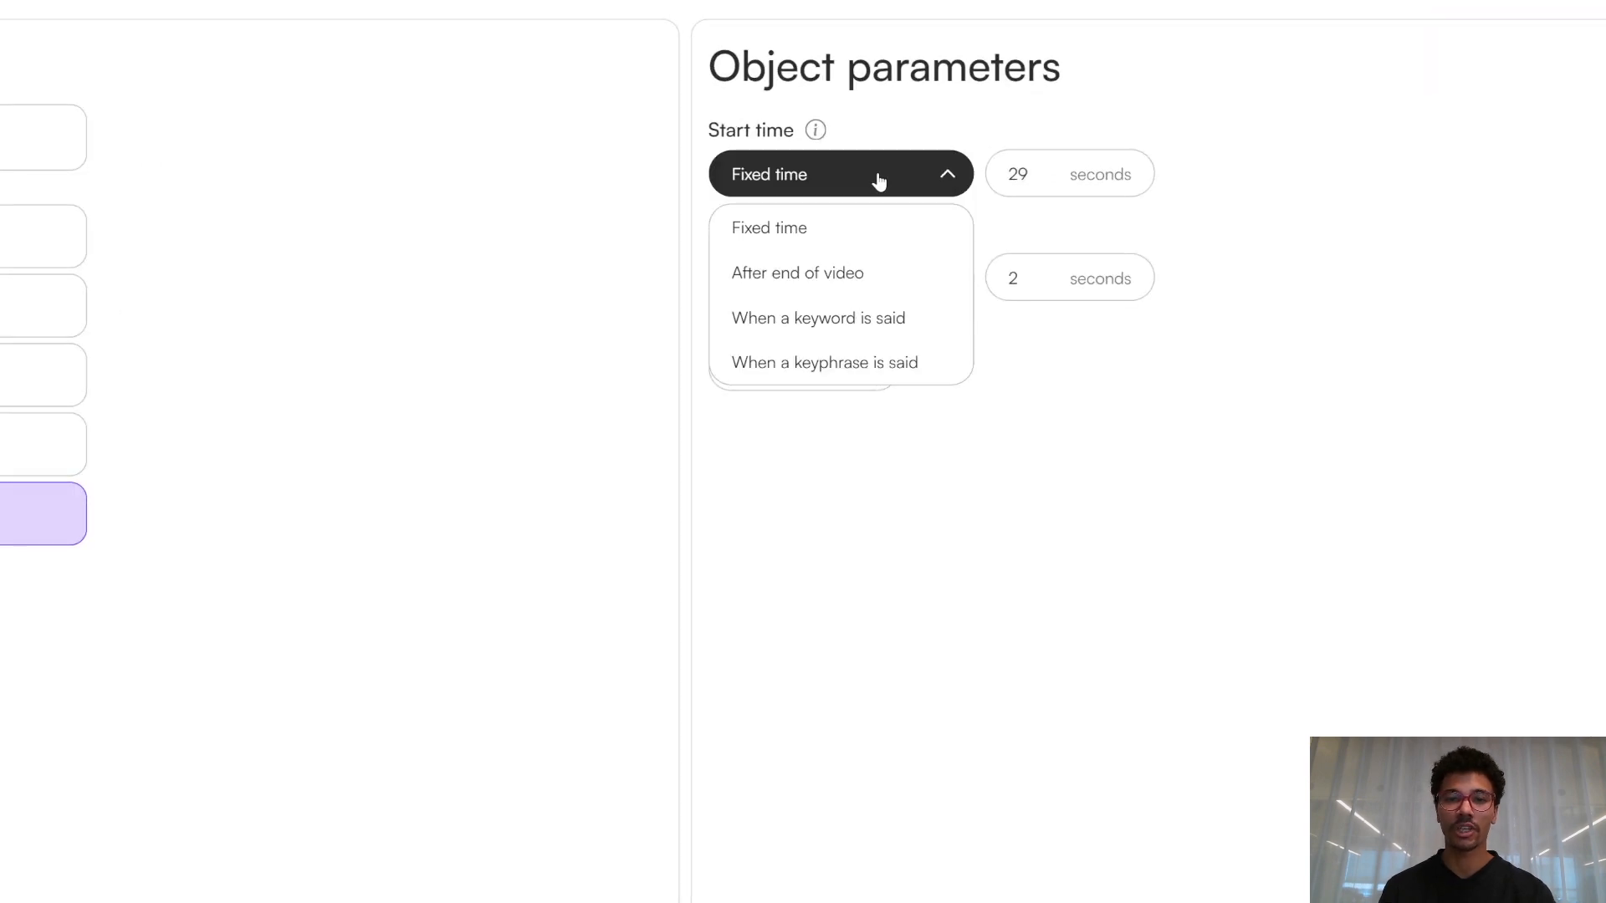
{"action": "left_click", "coordinate": [871, 282]}
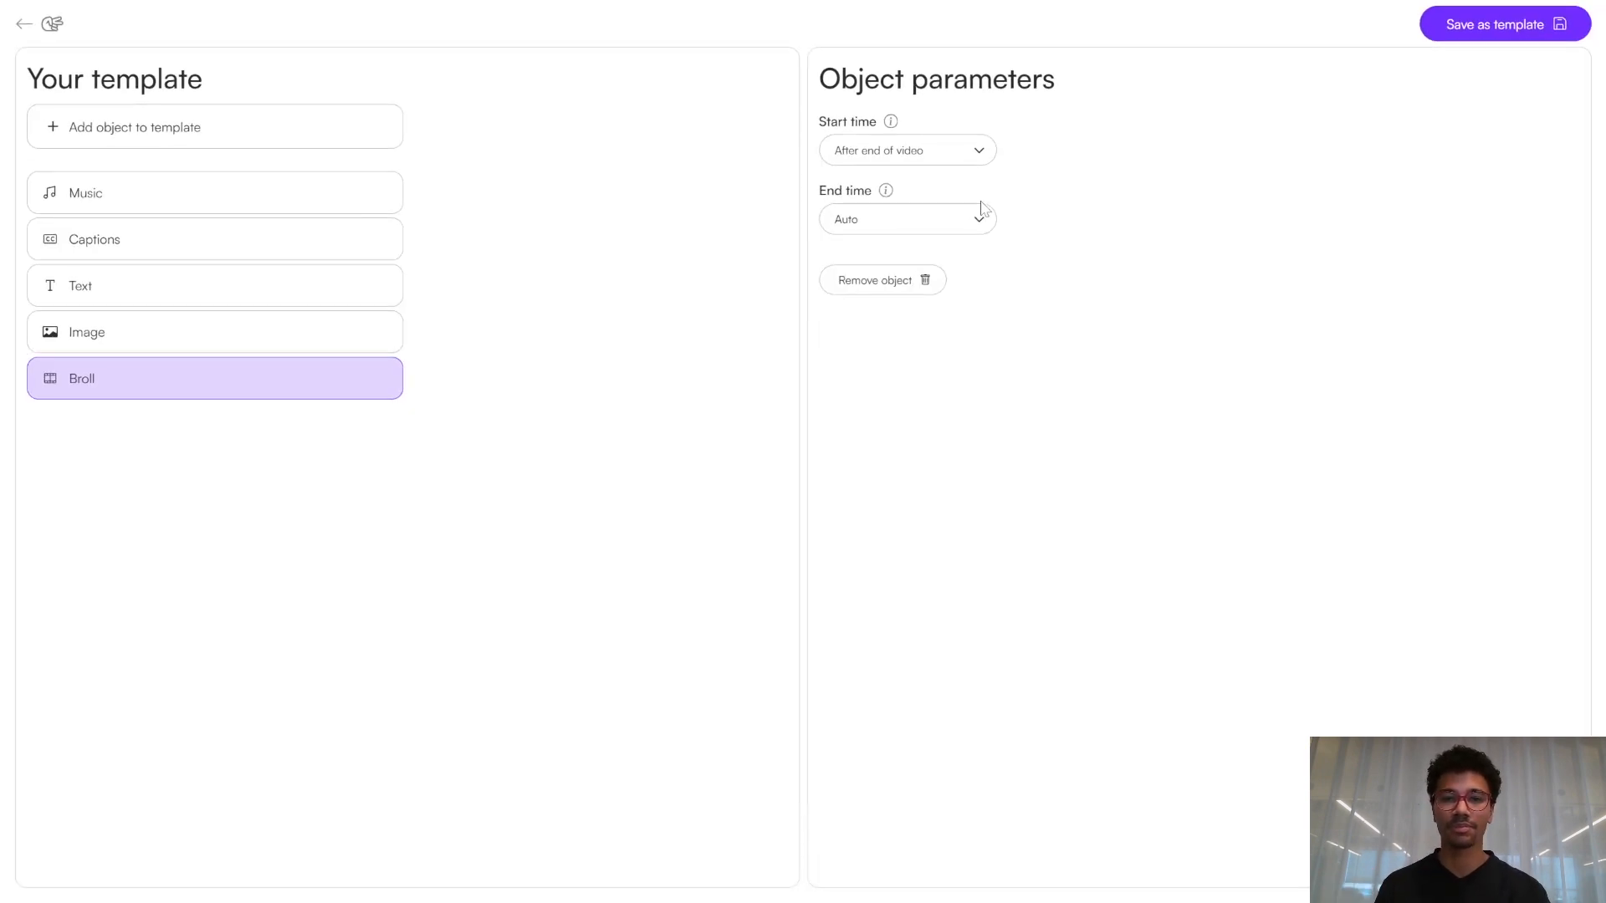
Add the visual effect at the start of the timeline to the template and make it end after 1 second
{"action": "left_click", "coordinate": [203, 145]}
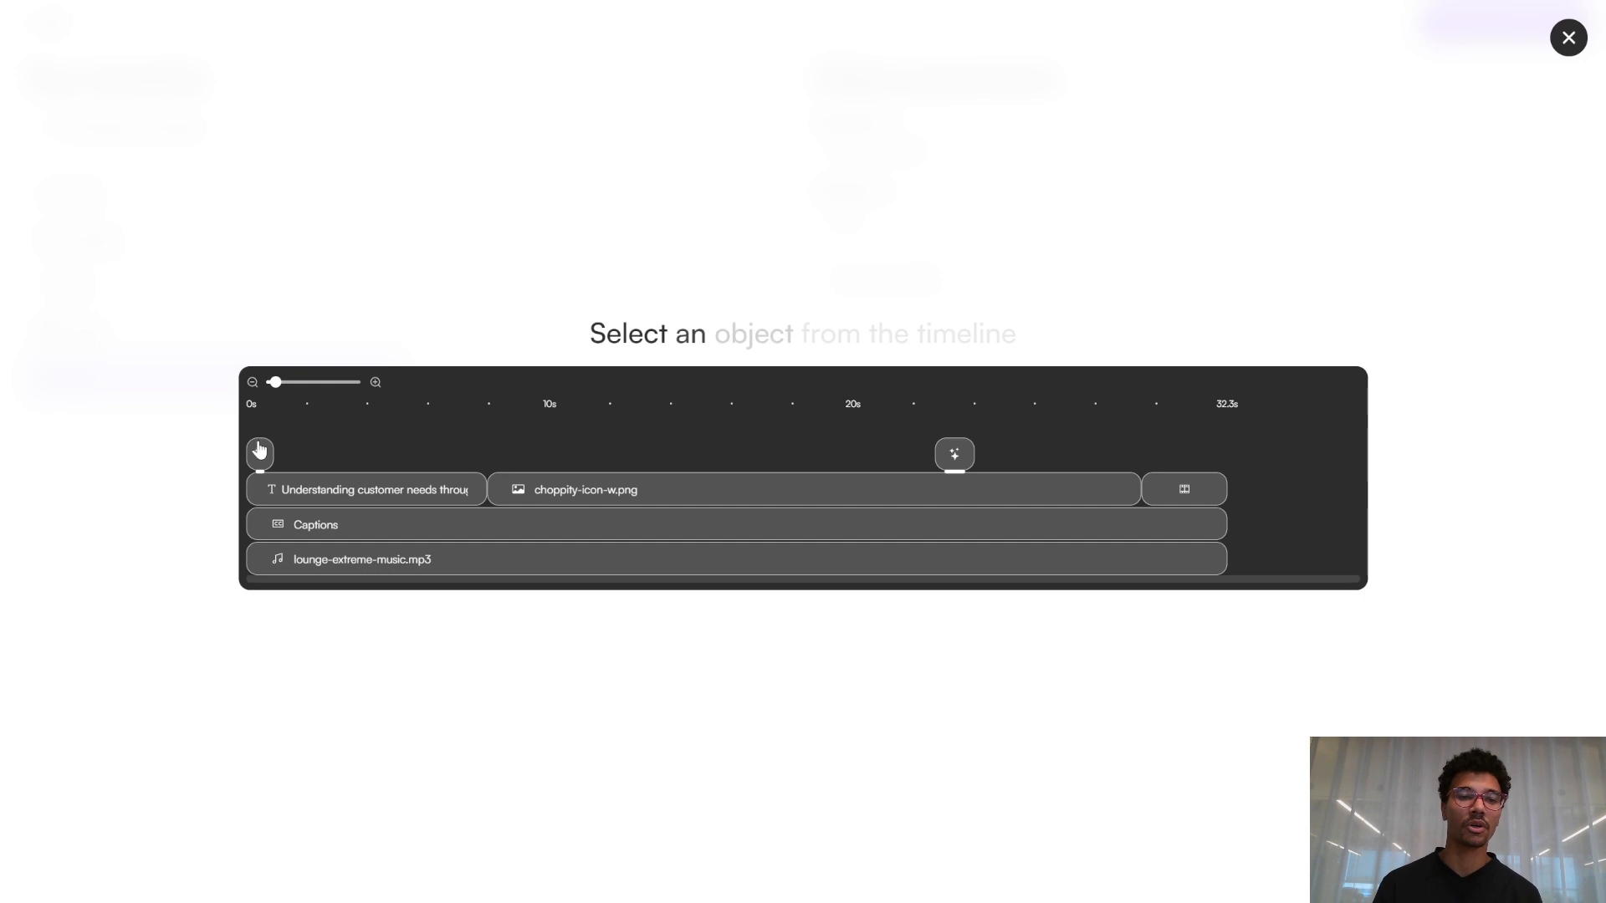
{"action": "left_click", "coordinate": [259, 454]}
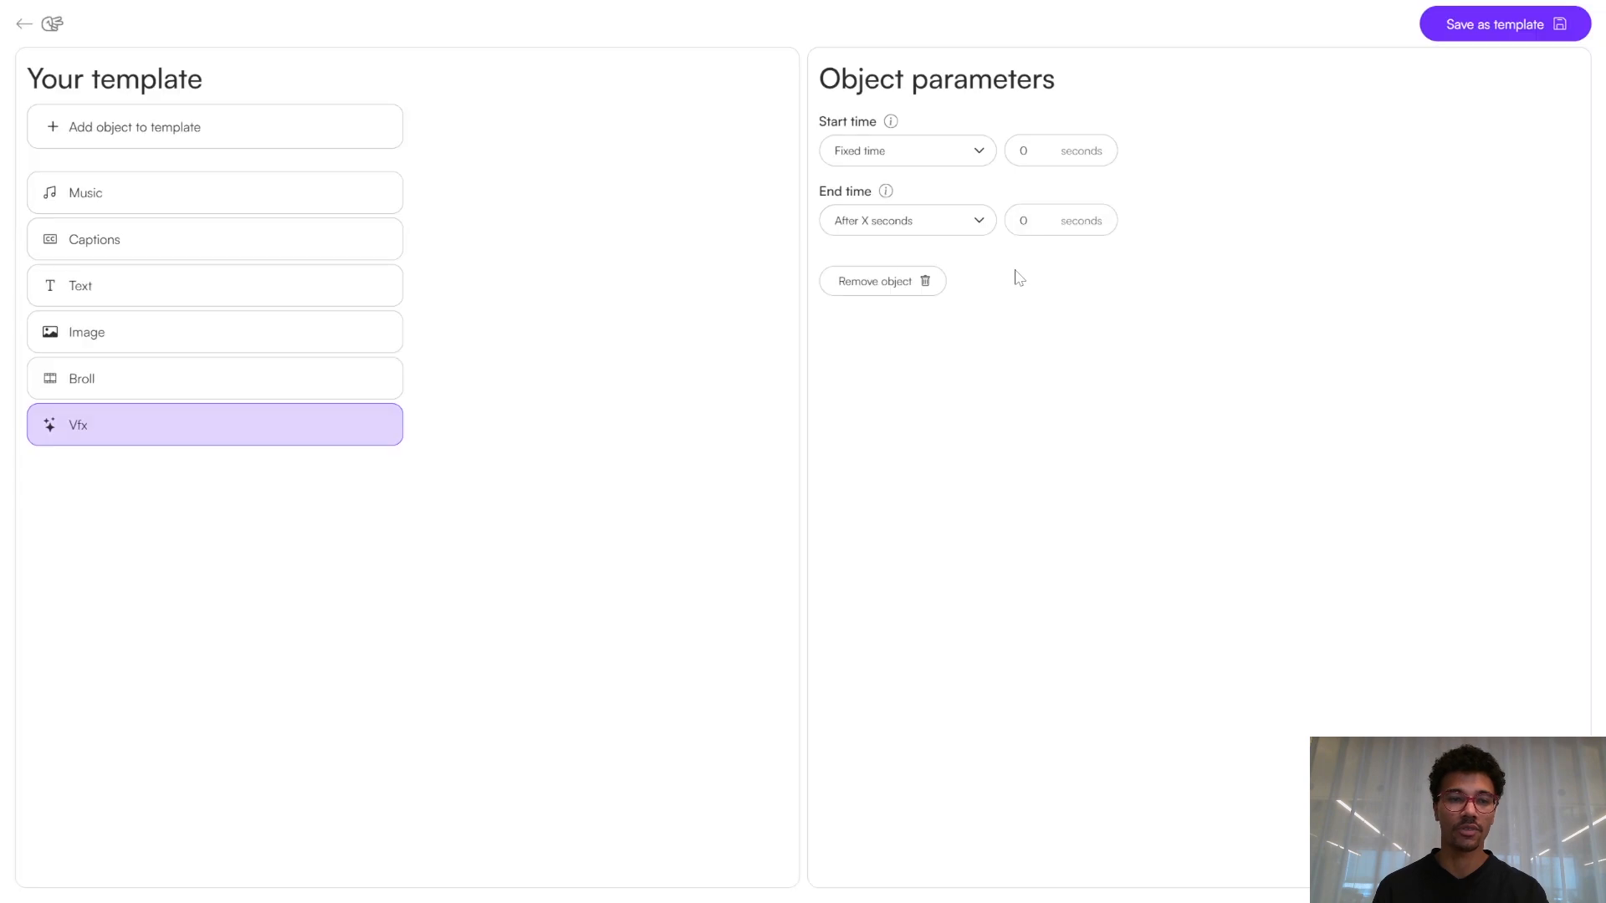
{"action": "double_click", "coordinate": [1024, 220]}
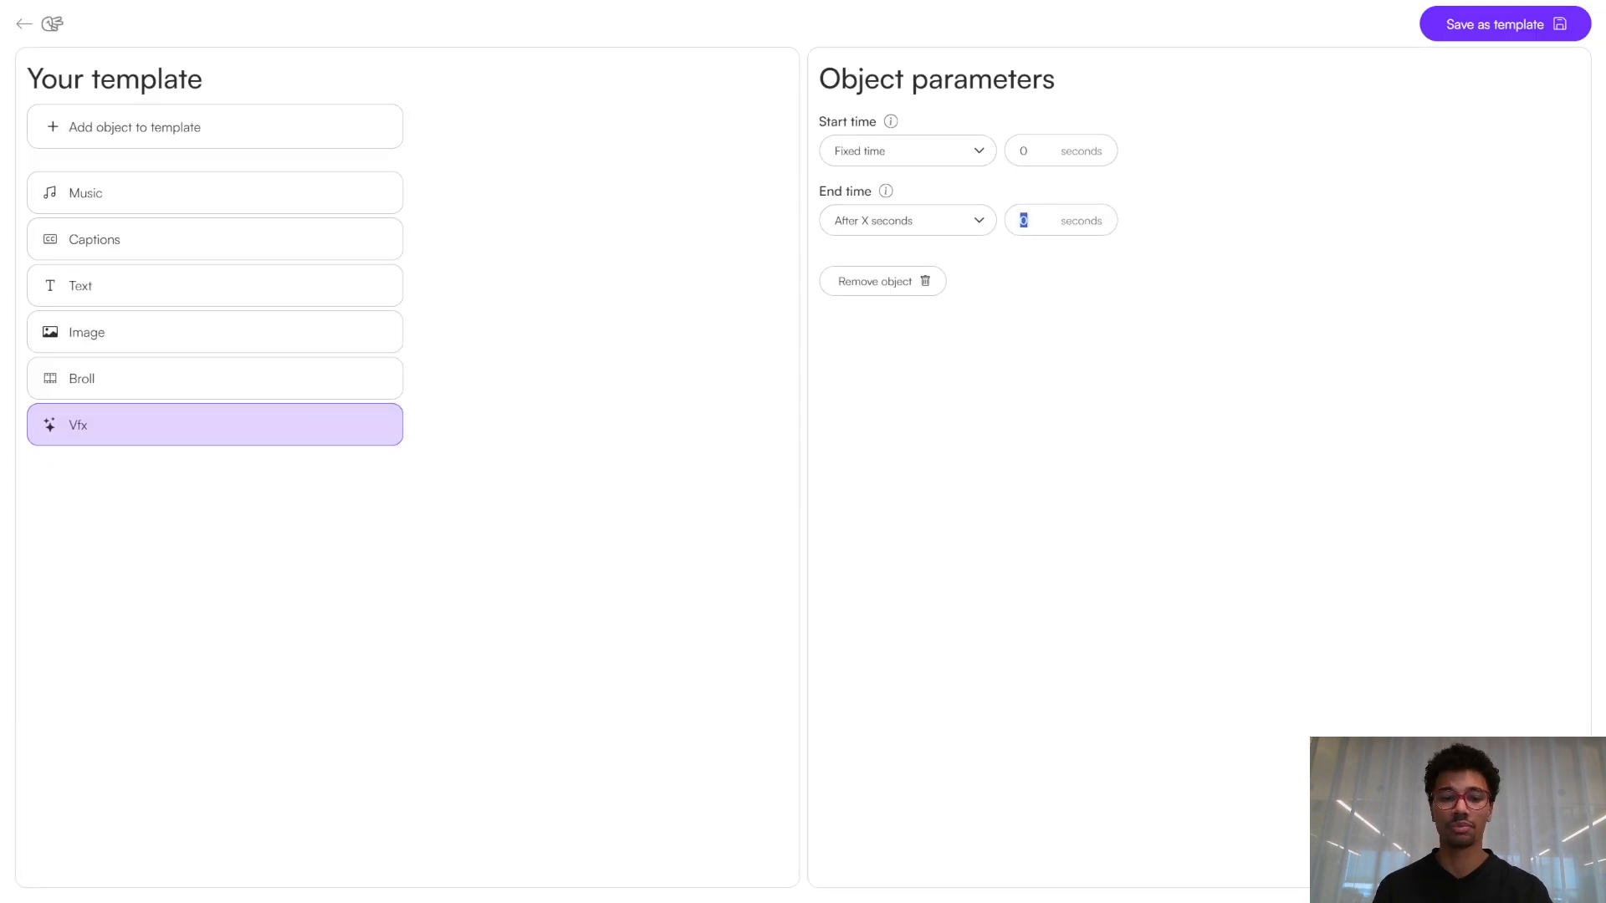
{"action": "type", "text": "1"}
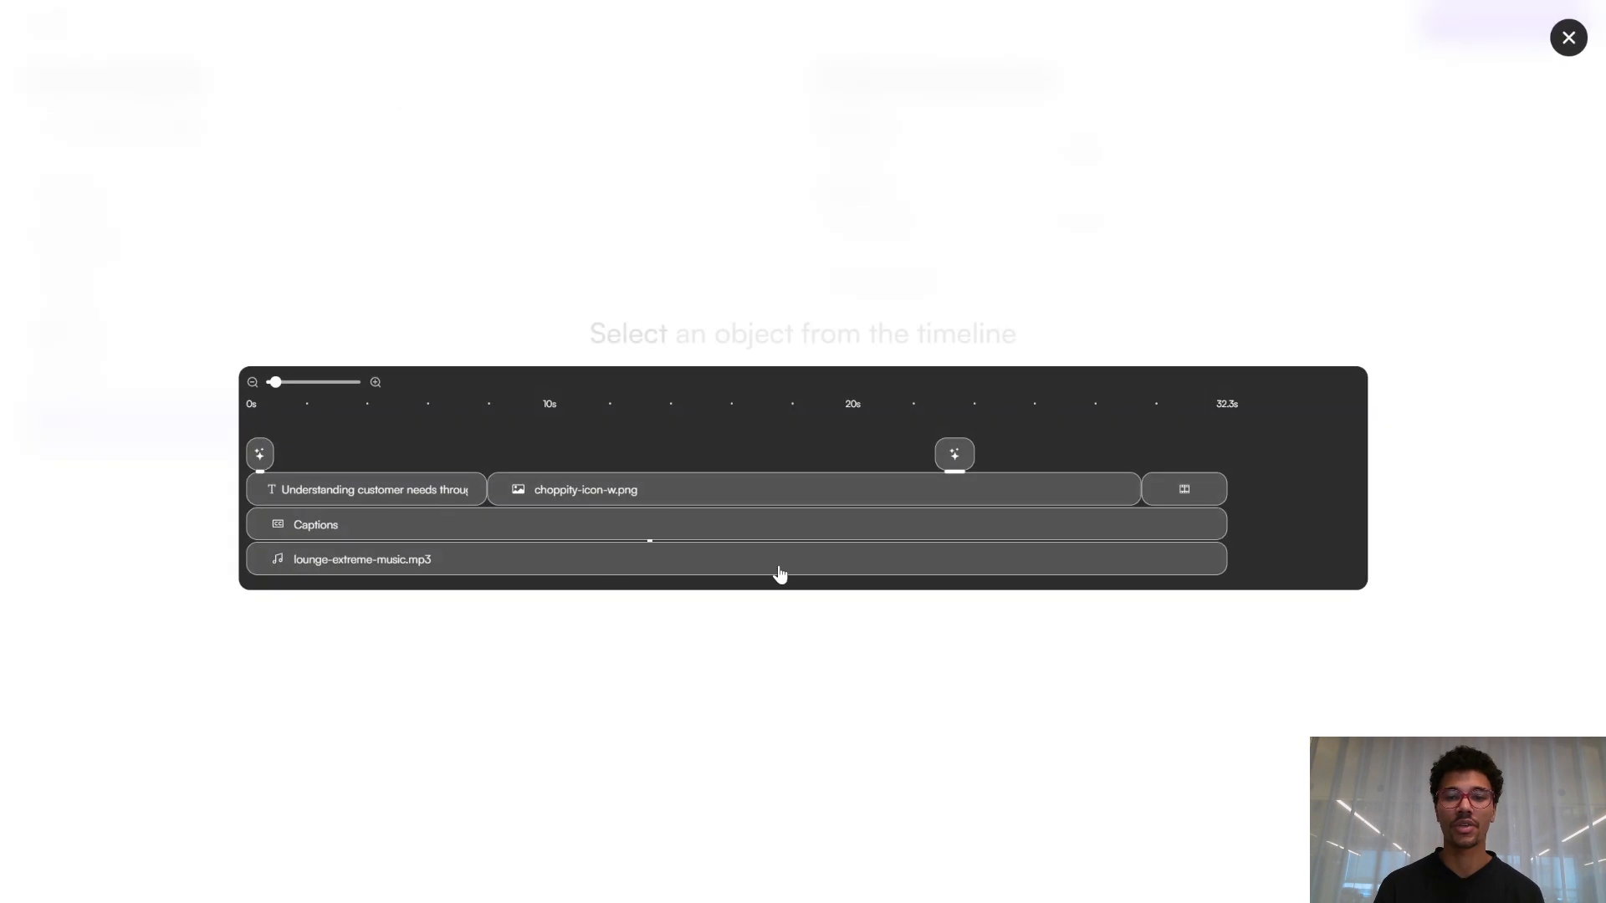
Add the second visual effect to the template, starting when a keyword is said and ending after at least 1 second
{"action": "left_click", "coordinate": [953, 462]}
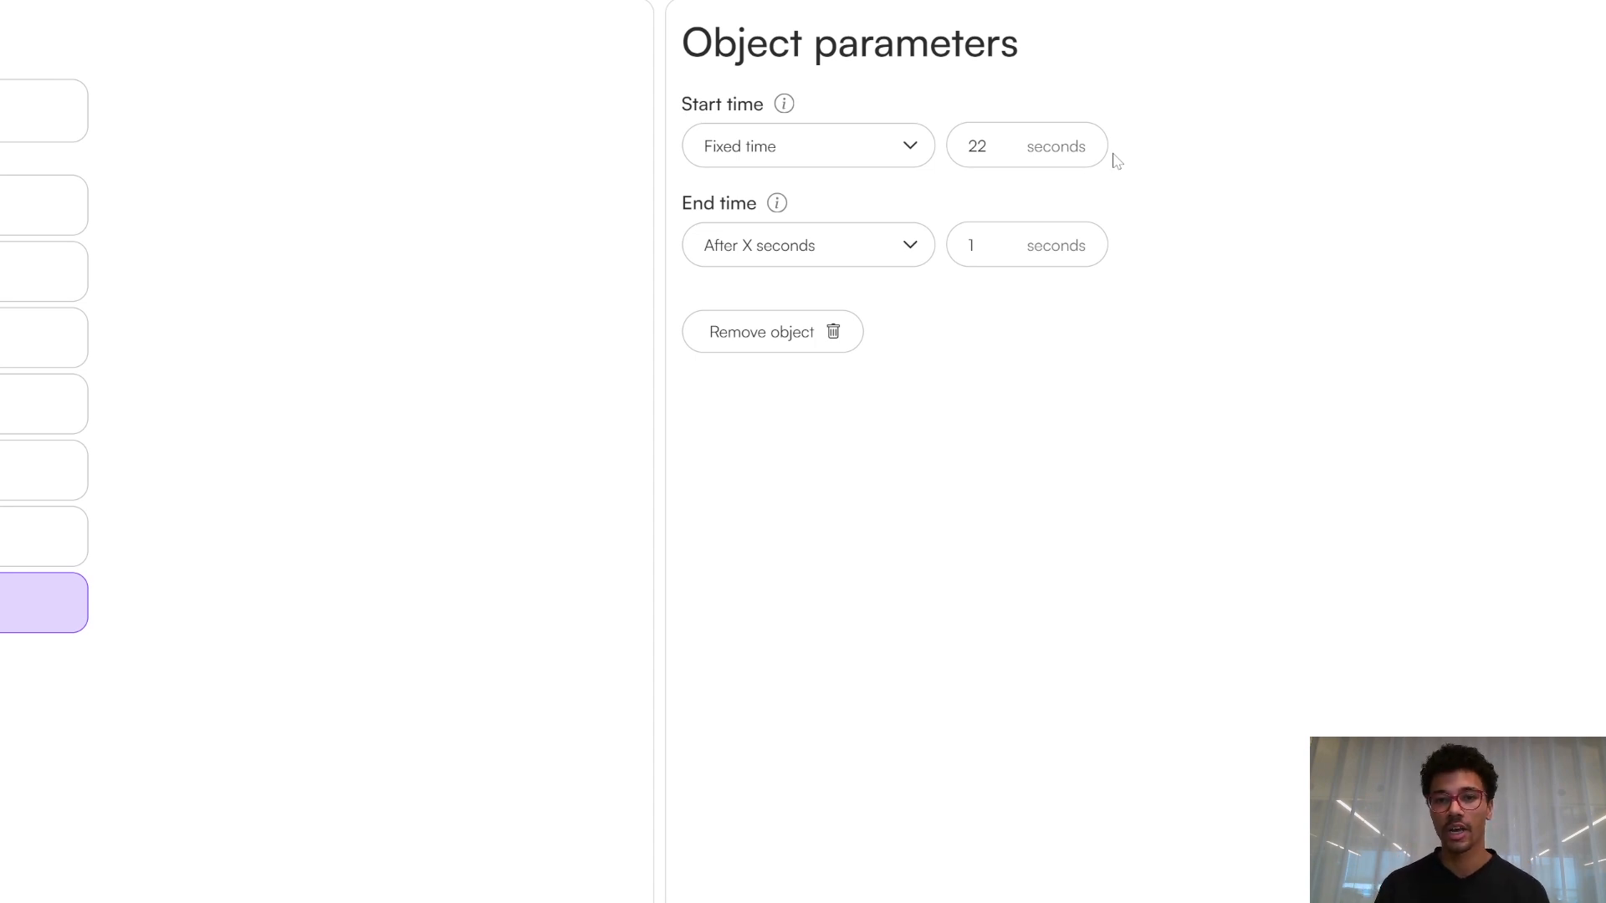
{"action": "left_click", "coordinate": [839, 155]}
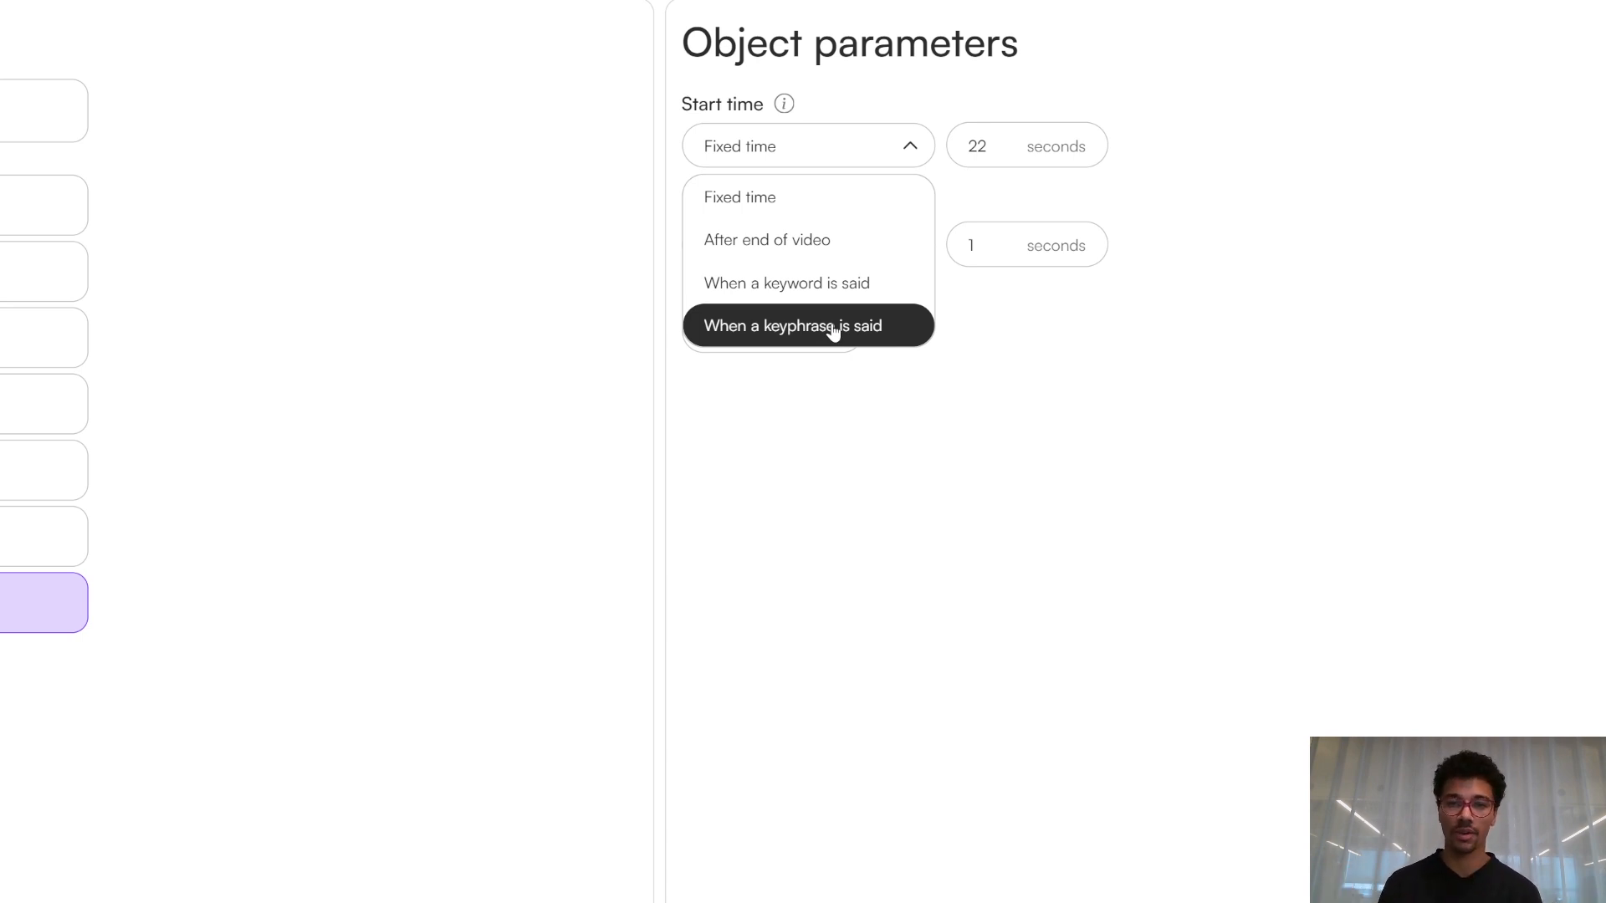
{"action": "left_click", "coordinate": [827, 293]}
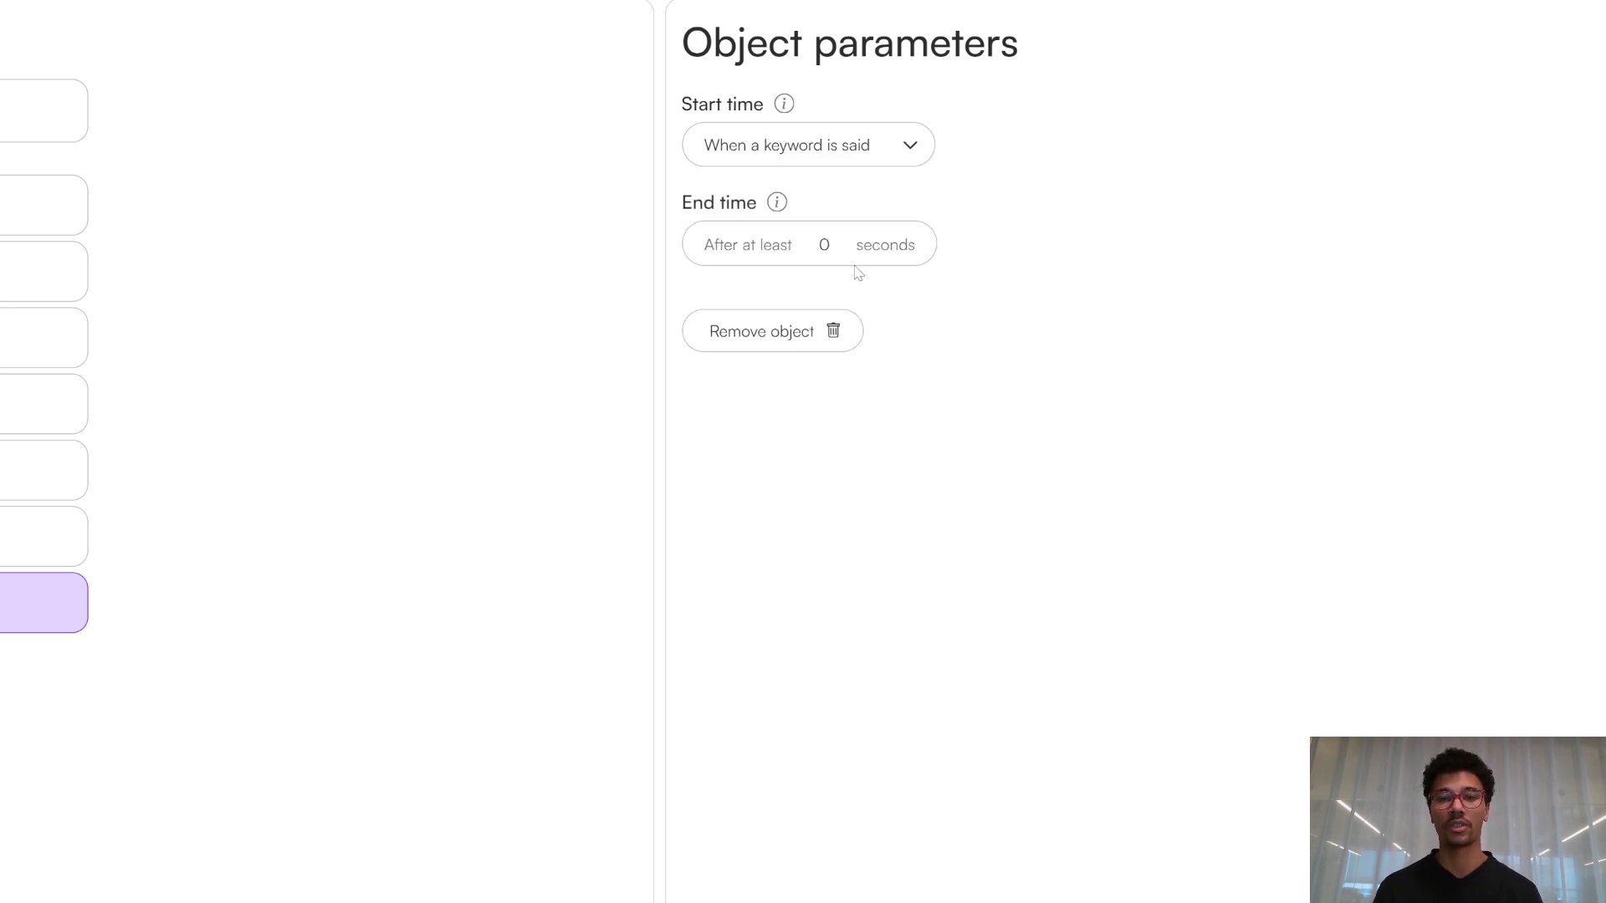
{"action": "double_click", "coordinate": [824, 244]}
{"action": "type", "text": "1"}
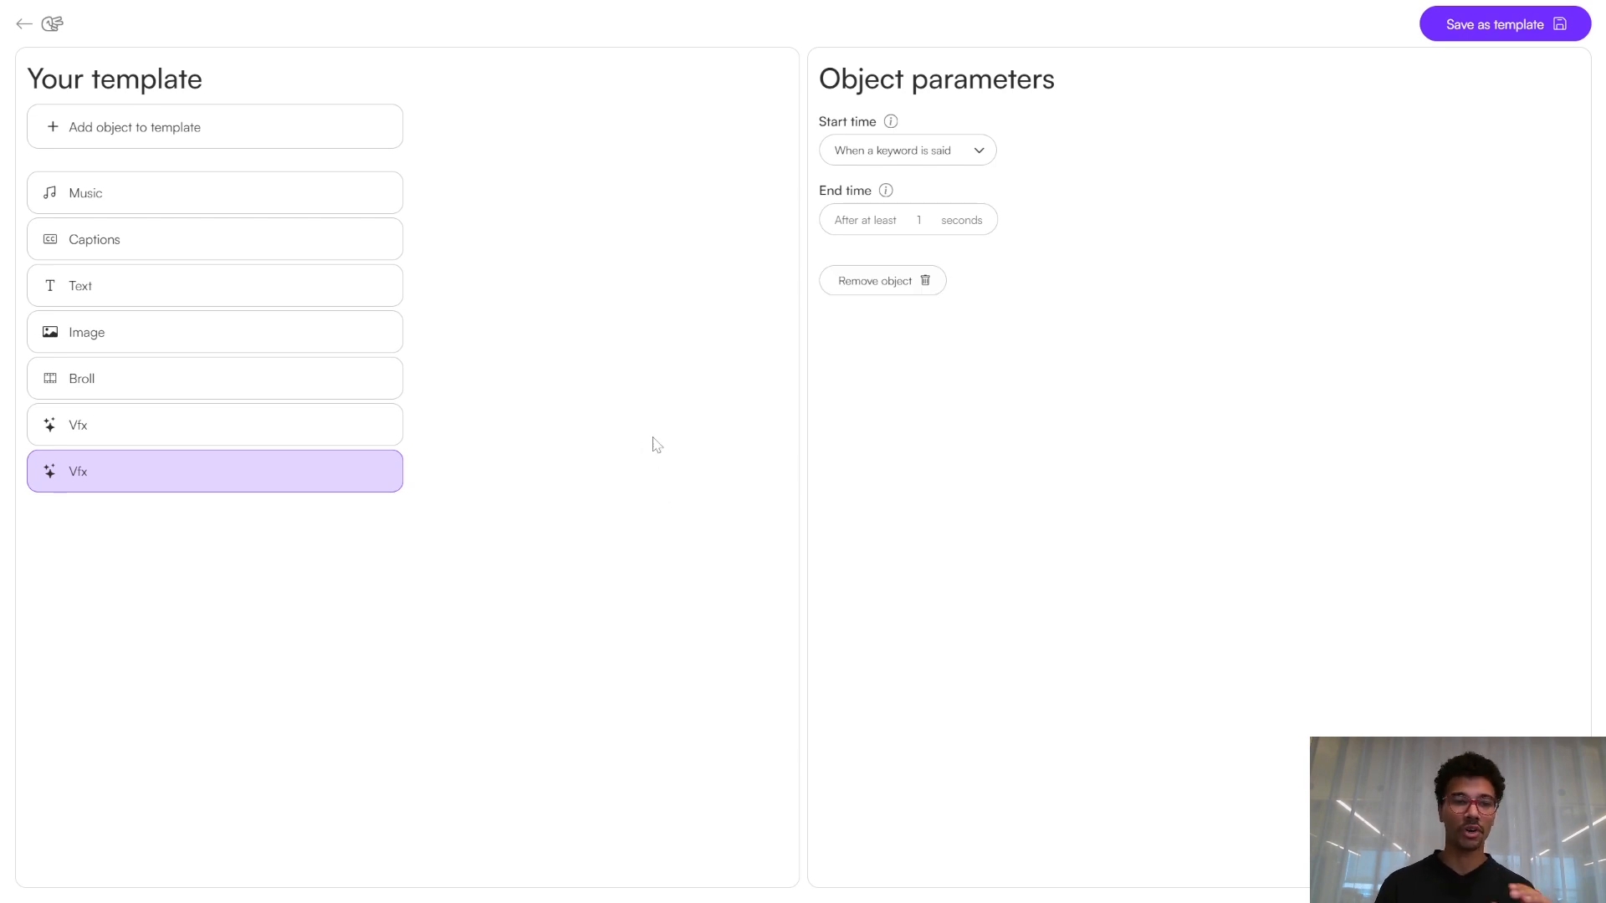
Save the configured objects as a new template
{"action": "left_click", "coordinate": [1429, 30]}
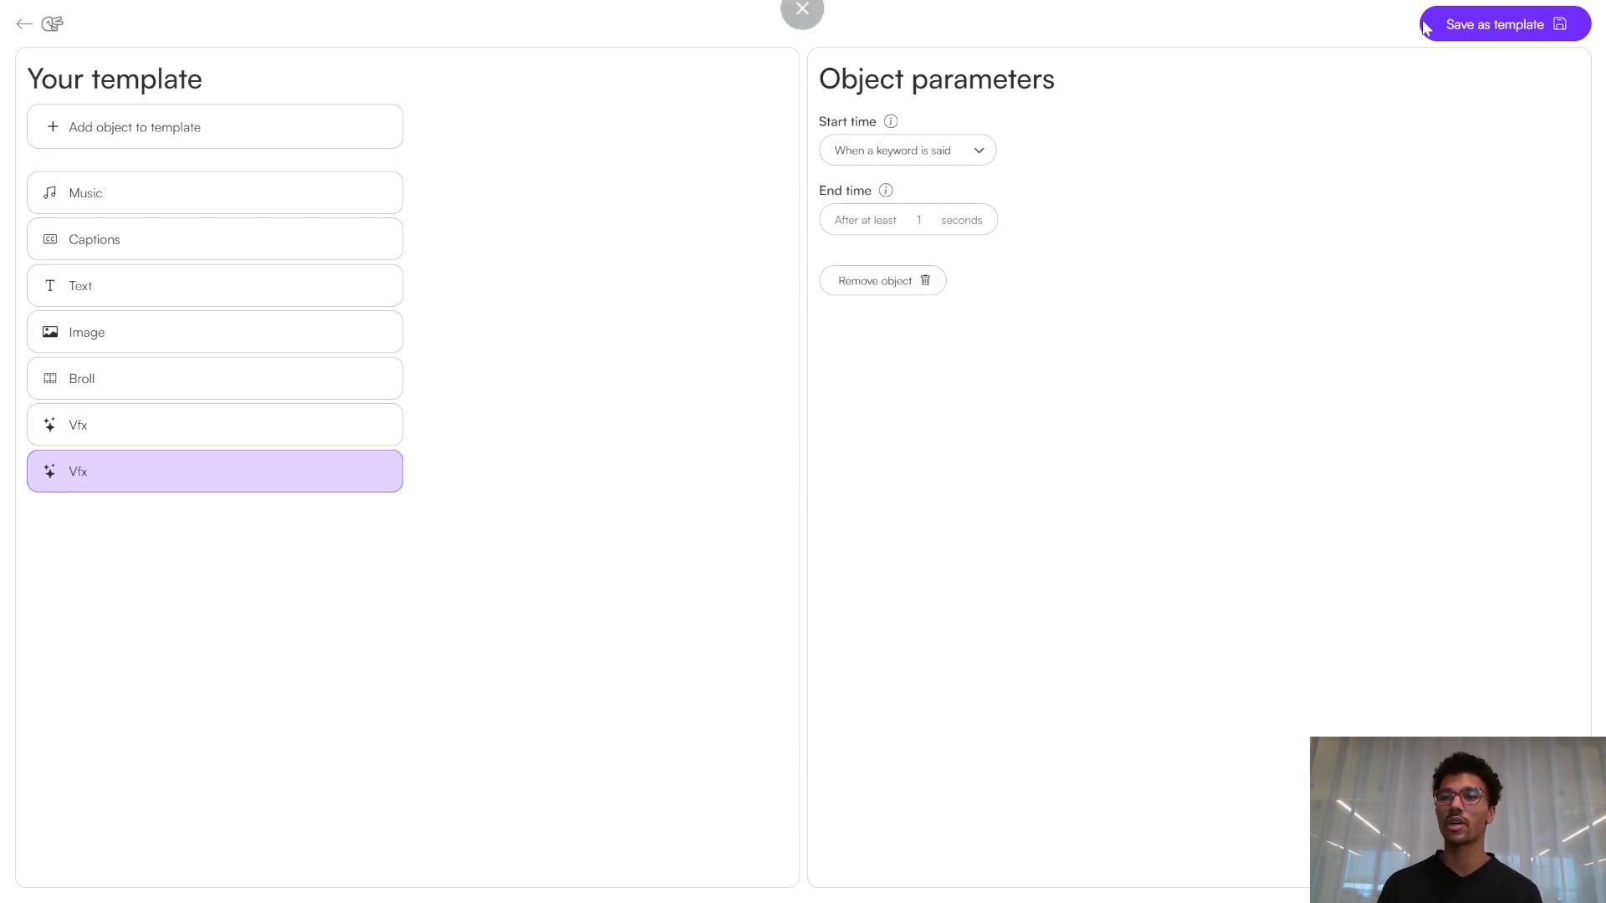
{"action": "left_click", "coordinate": [1535, 39]}
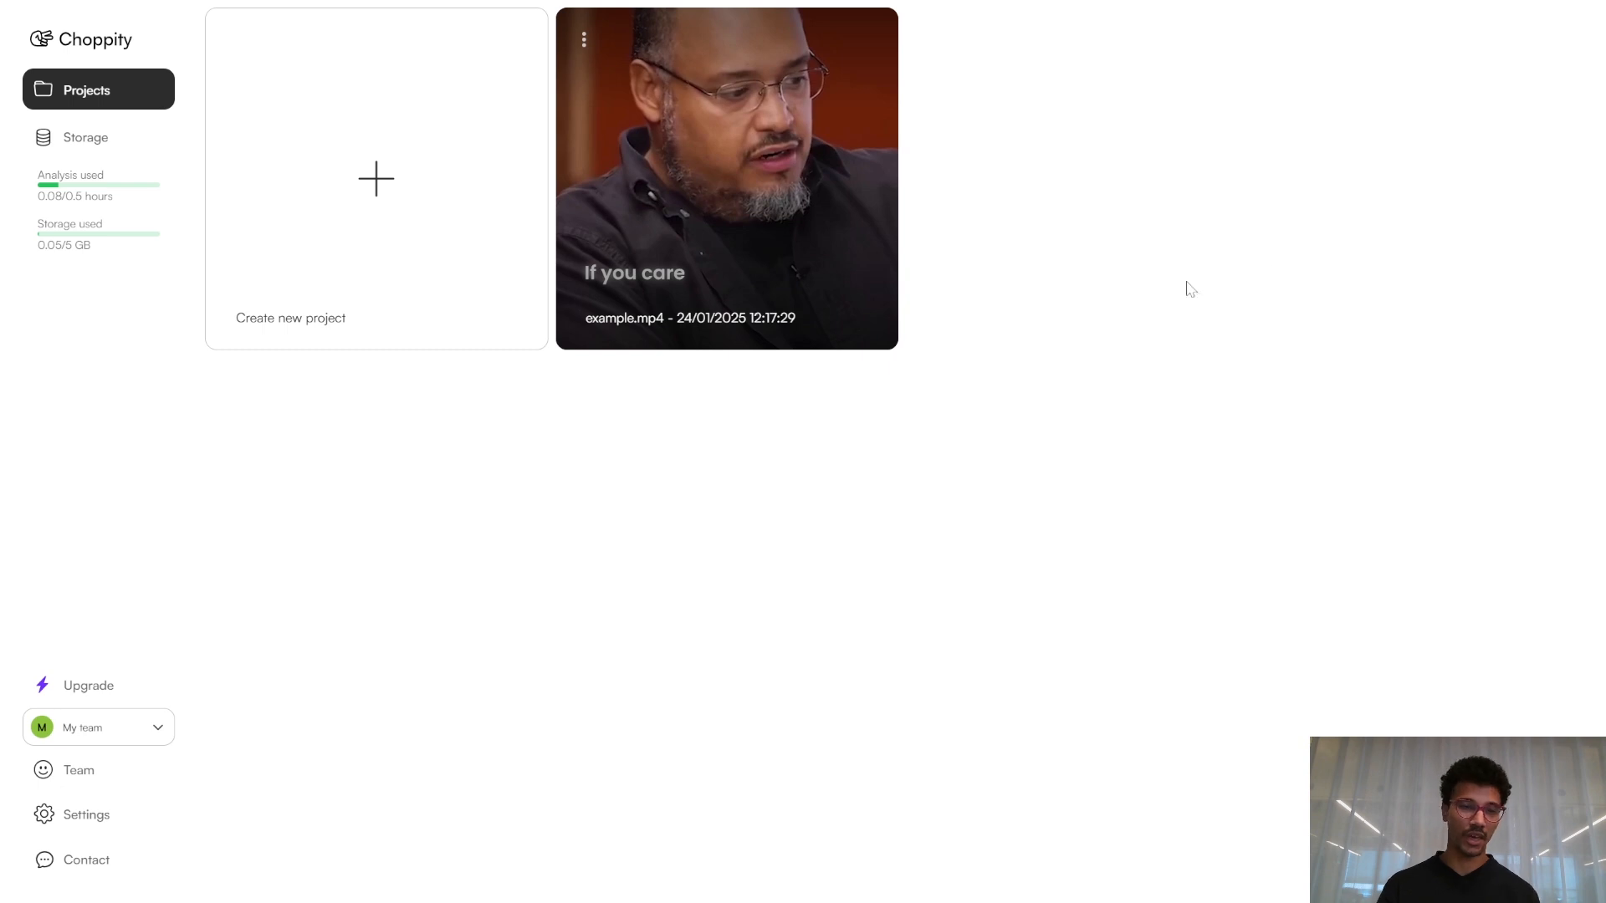
Create a new clips project and upload the long video example.mp4 to it
{"action": "left_click", "coordinate": [369, 308]}
{"action": "left_click", "coordinate": [437, 432]}
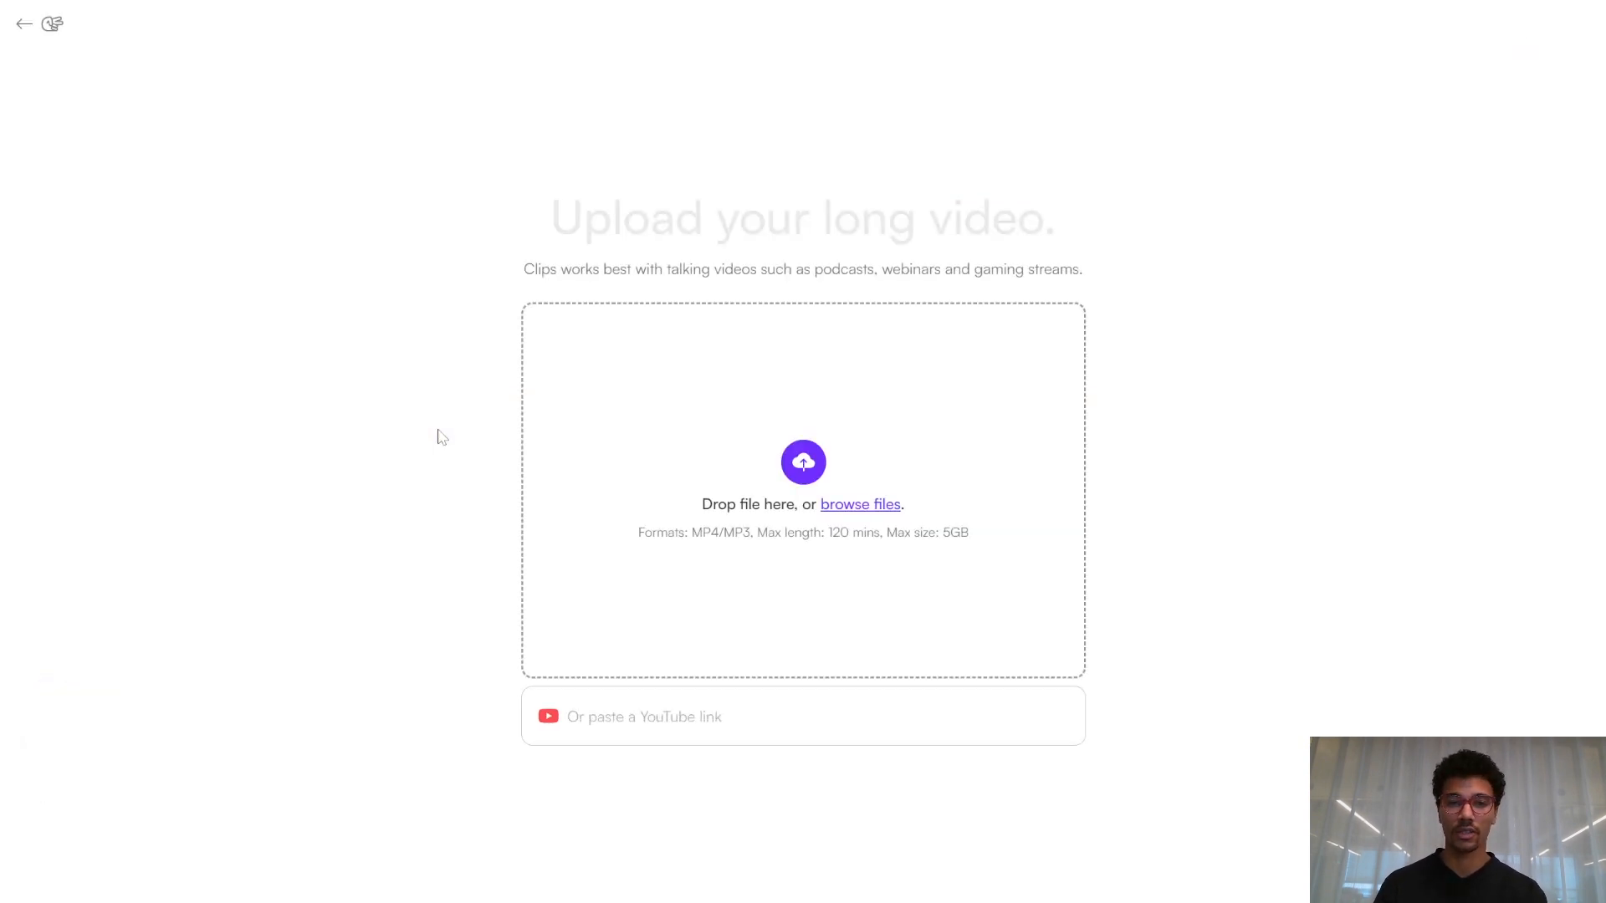
{"action": "left_click_drag", "start_coordinate": [603, 529], "coordinate": [600, 527]}
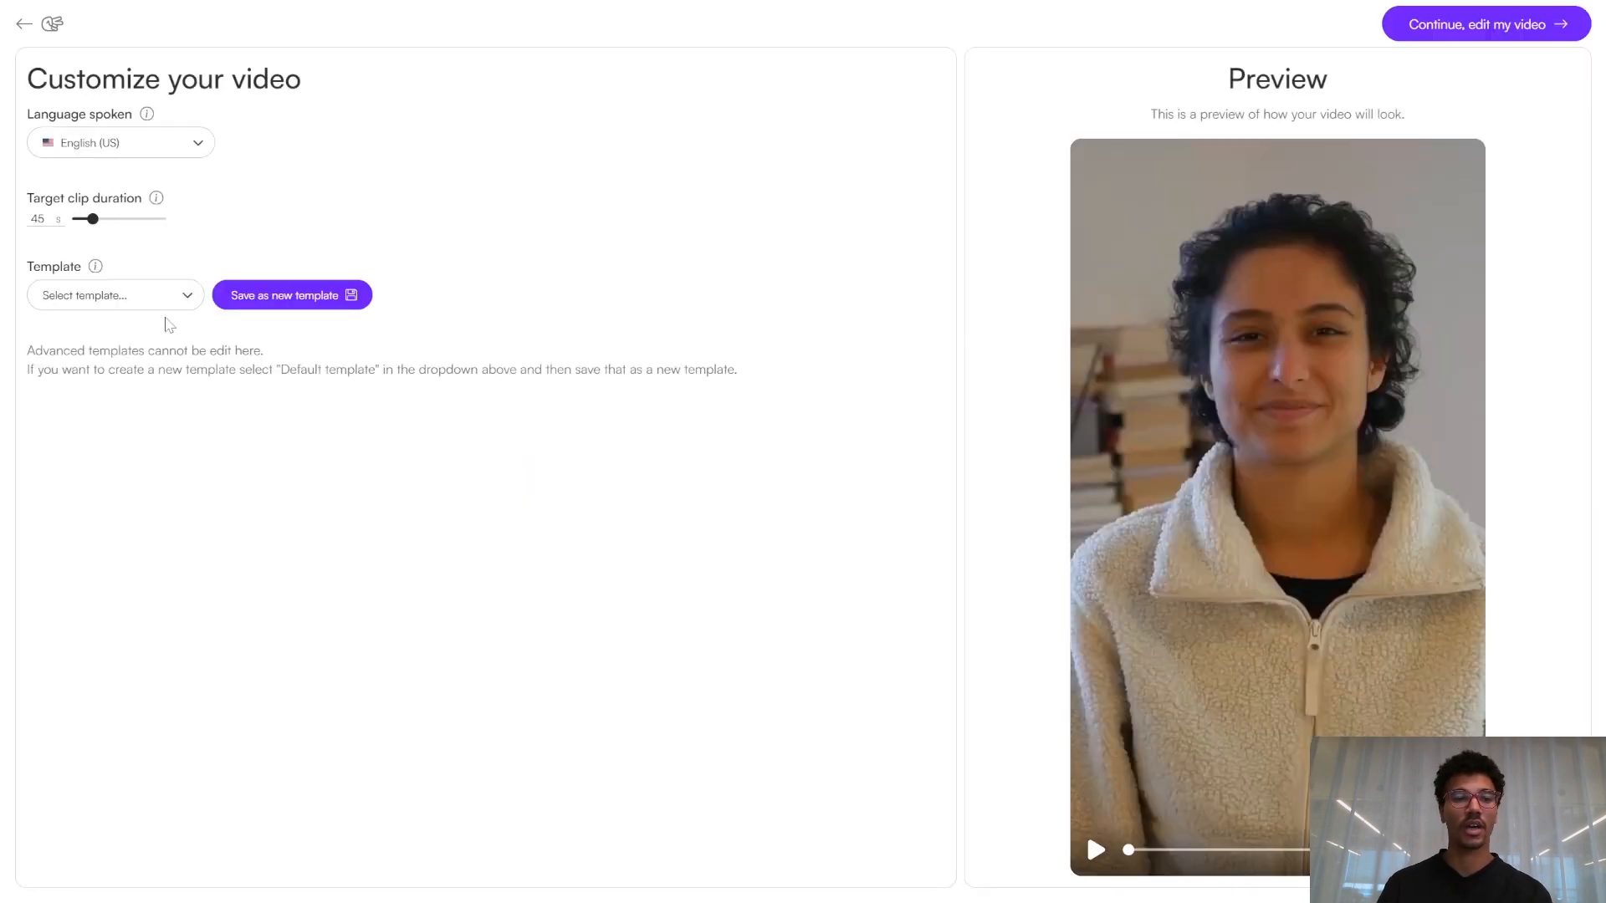
Rename the saved template "2025 Jan 24 - 13:09:00" to "Custom template"
{"action": "left_click", "coordinate": [95, 303]}
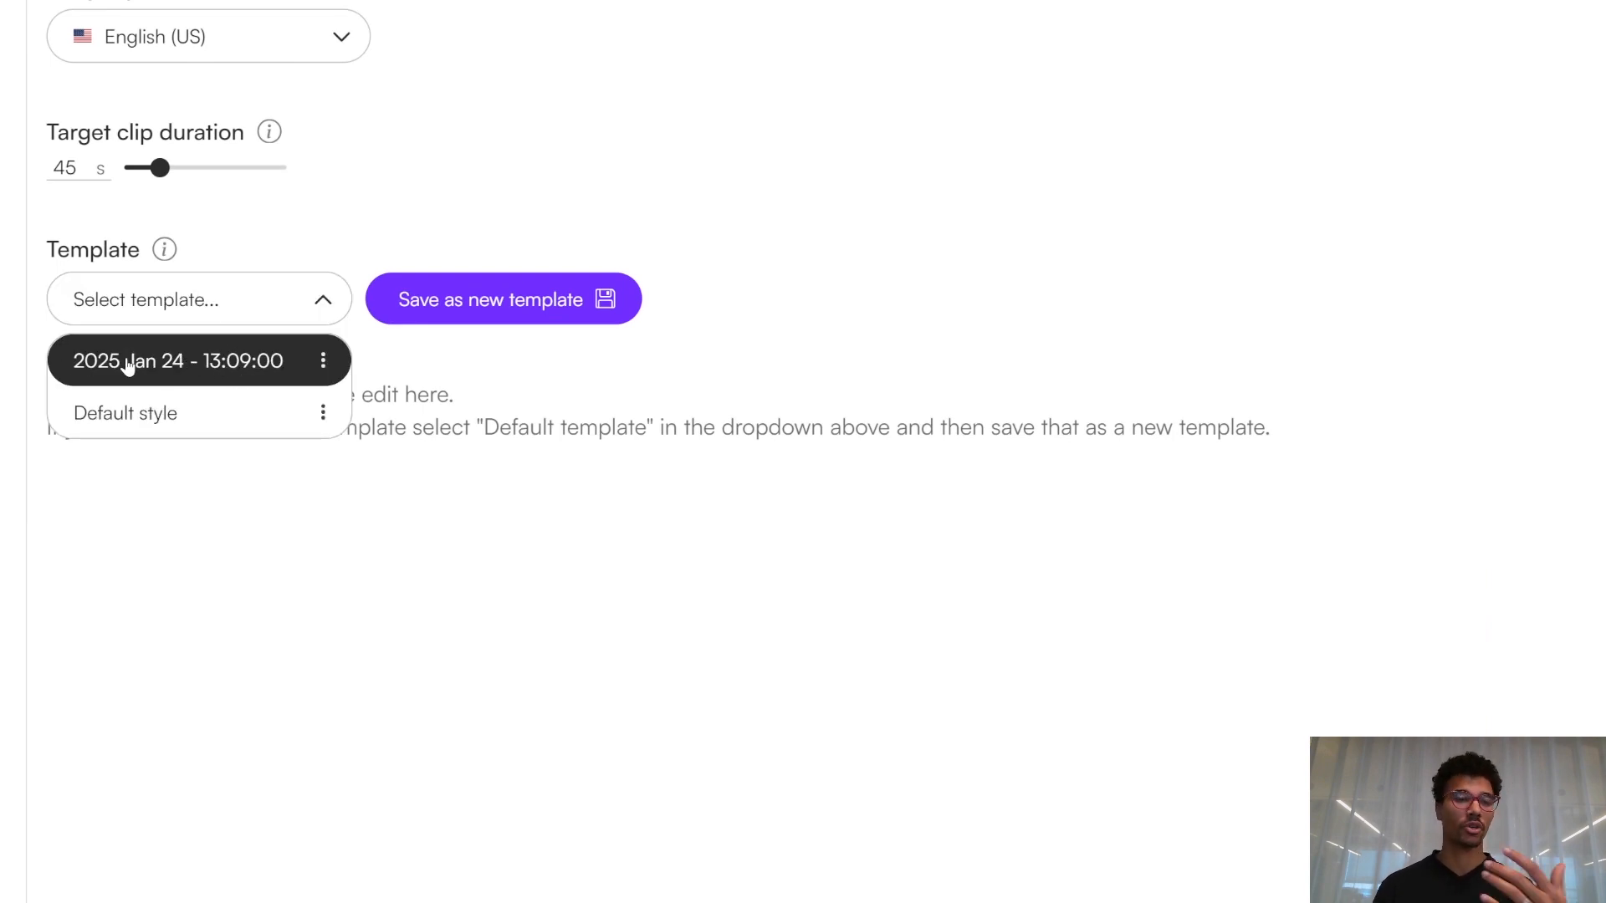
{"action": "left_click", "coordinate": [323, 360]}
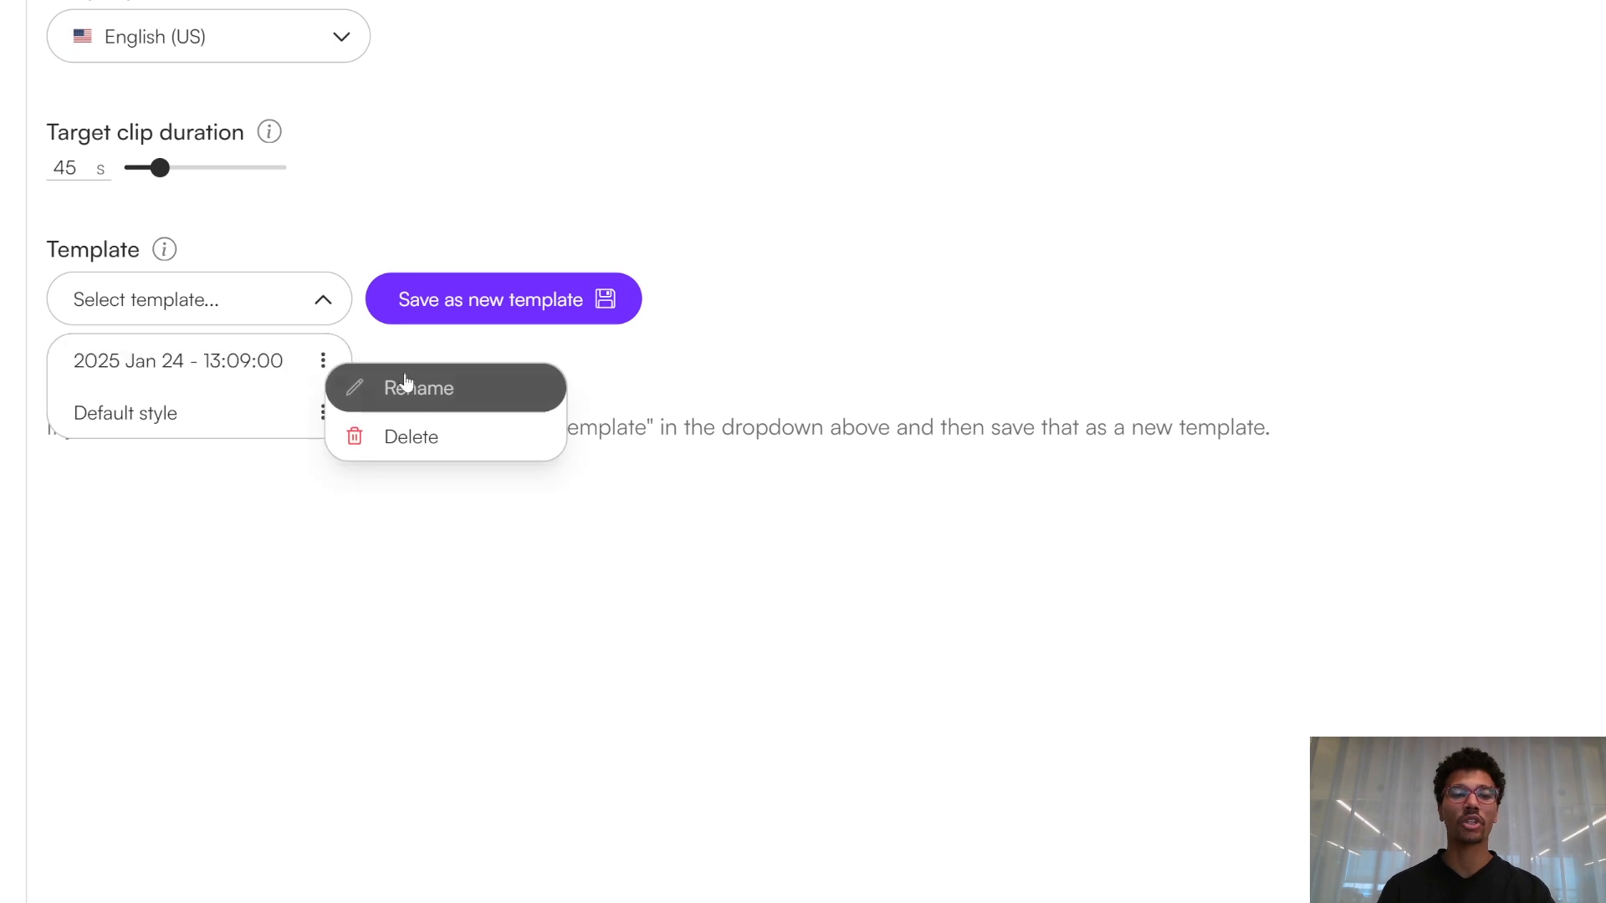
{"action": "left_click", "coordinate": [407, 409]}
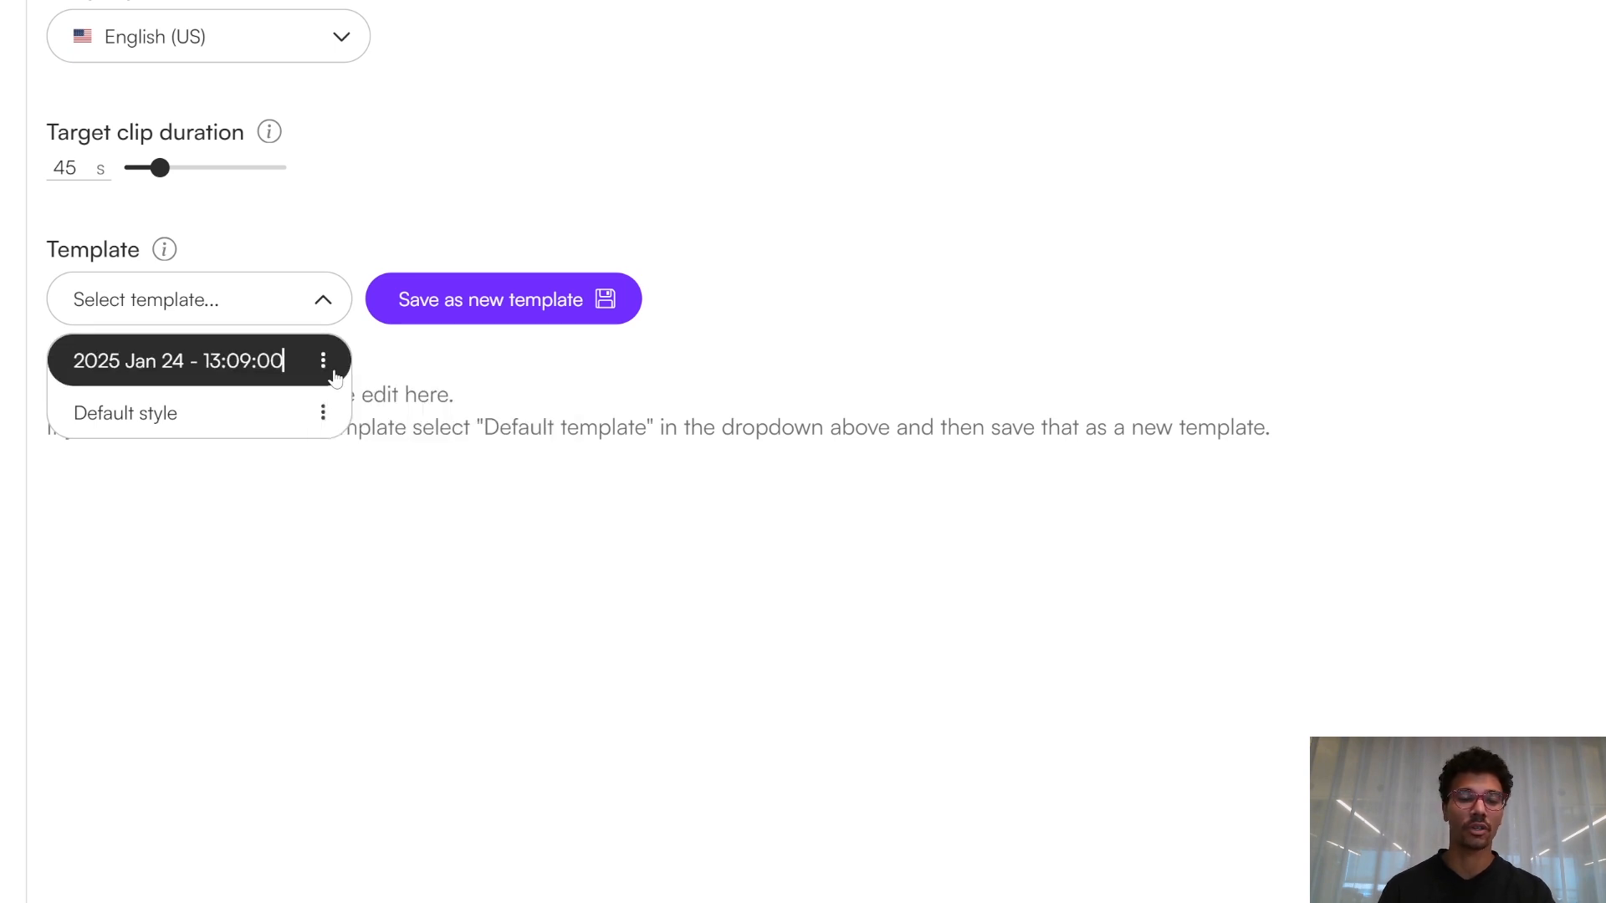
{"action": "type", "text": "Custom template"}
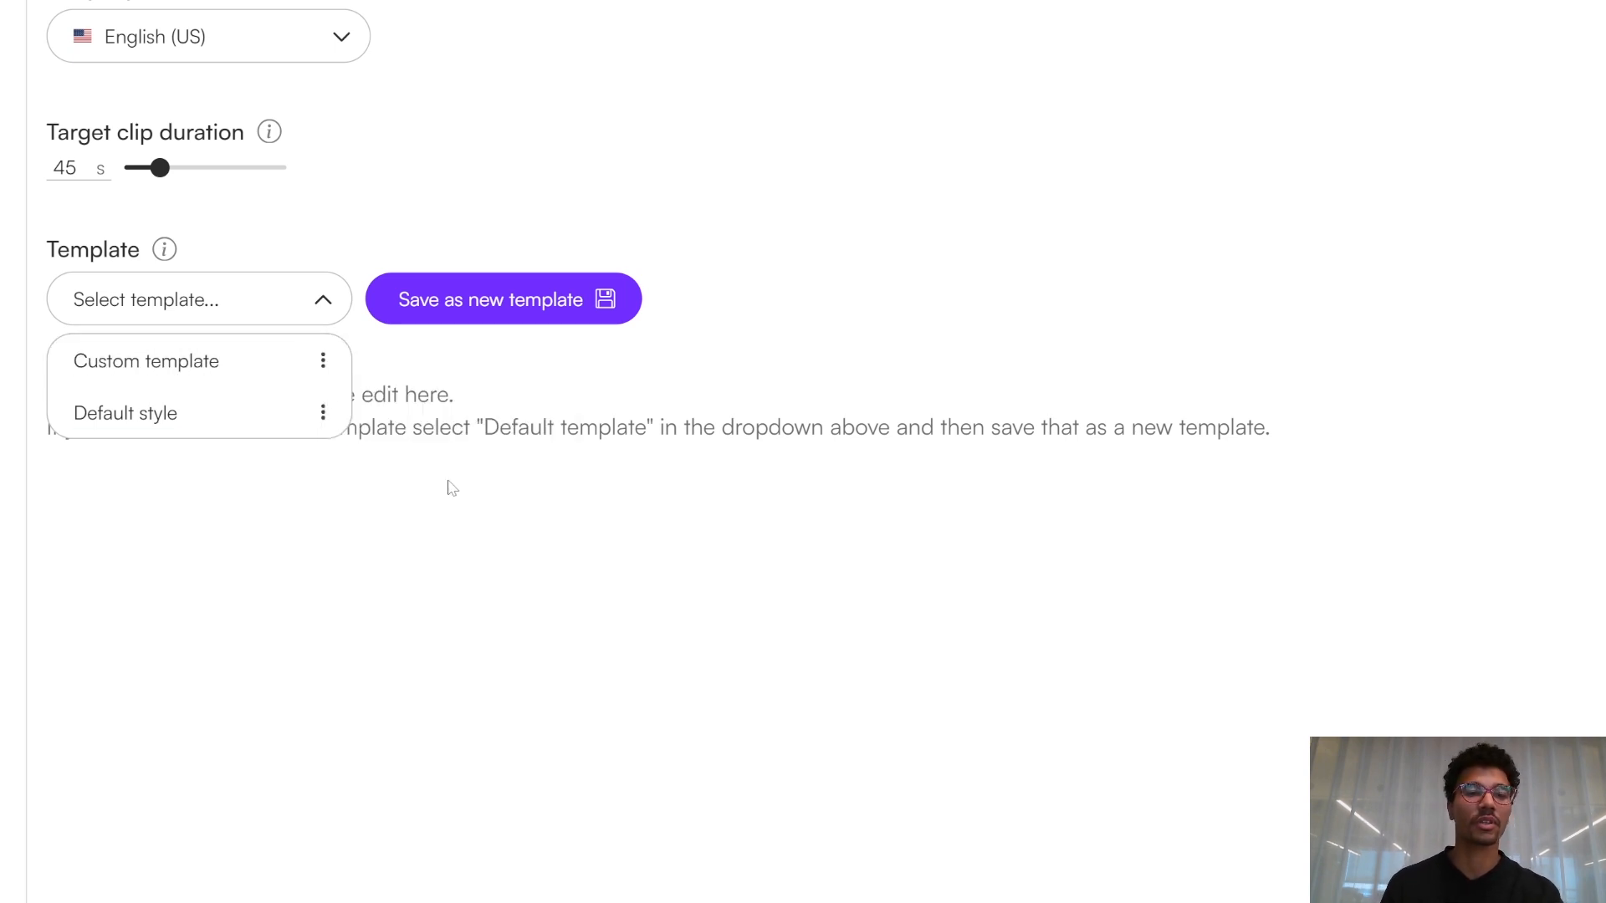
{"action": "key", "text": "Tab"}
{"action": "left_click", "coordinate": [256, 518]}
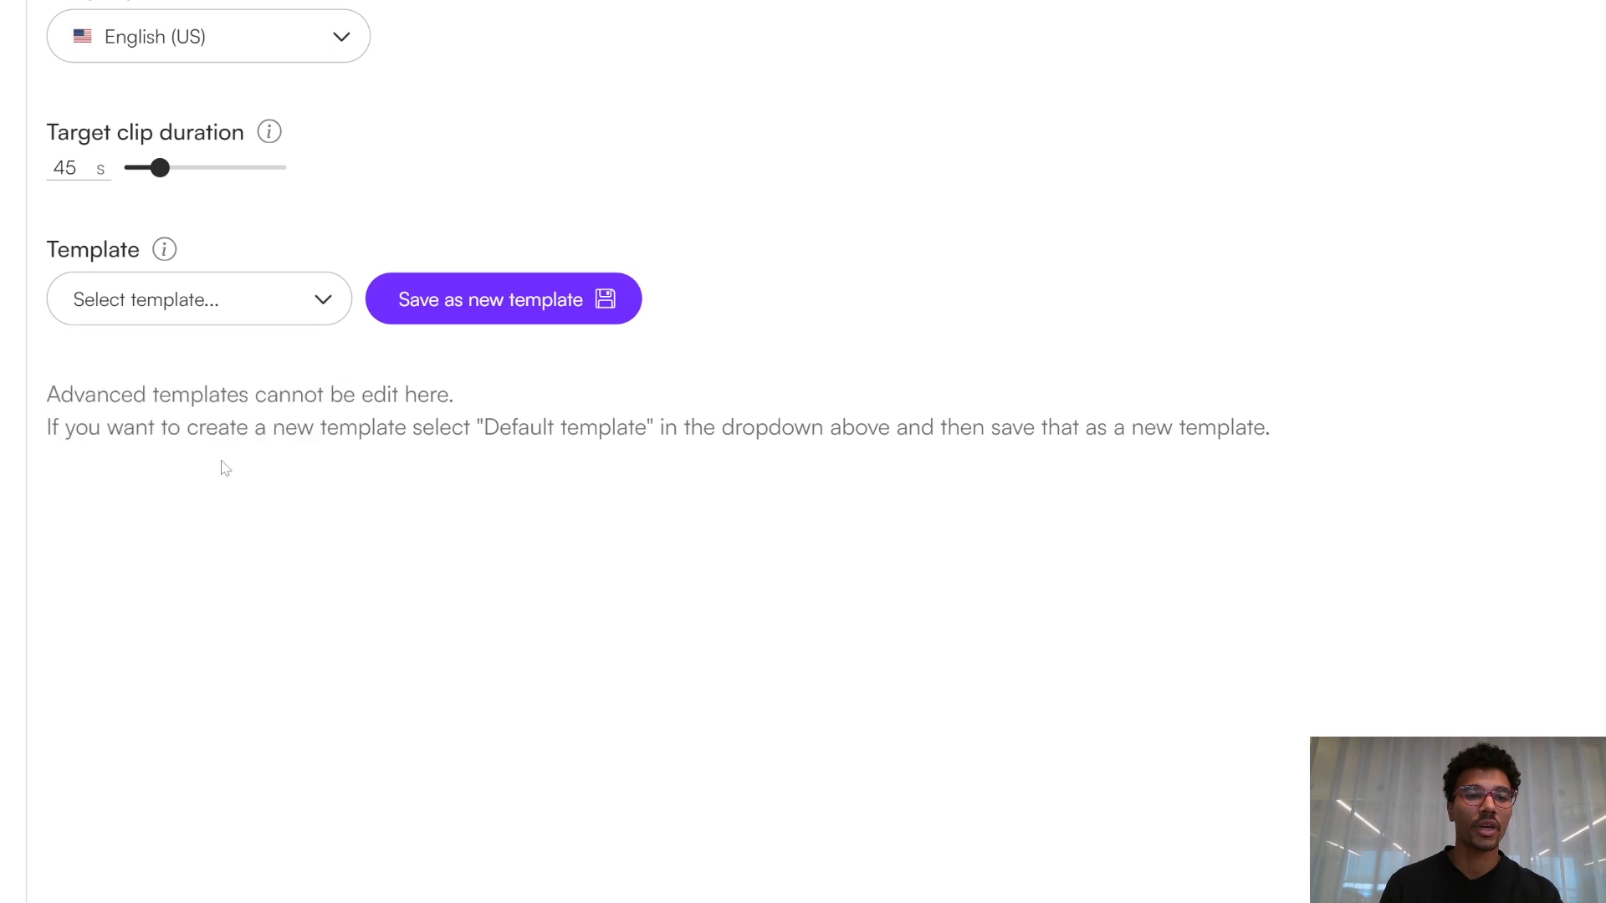
Choose Custom template for the uploaded video and continue to editing after briefly playing the preview
{"action": "left_click", "coordinate": [207, 305]}
{"action": "left_click", "coordinate": [163, 364]}
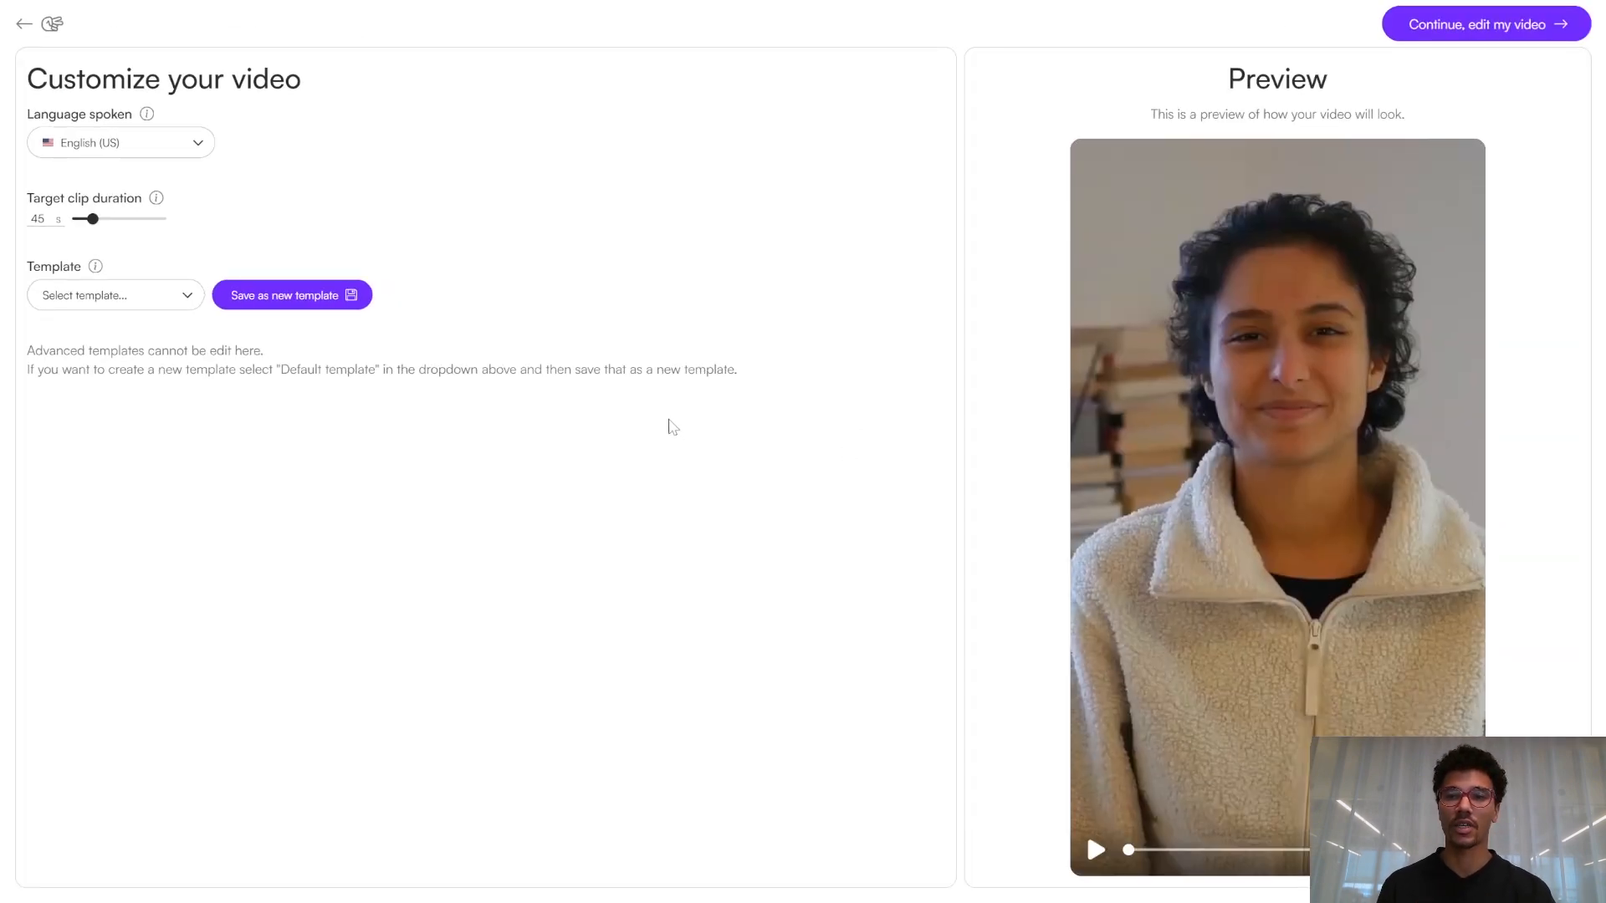
{"action": "left_click", "coordinate": [1270, 448]}
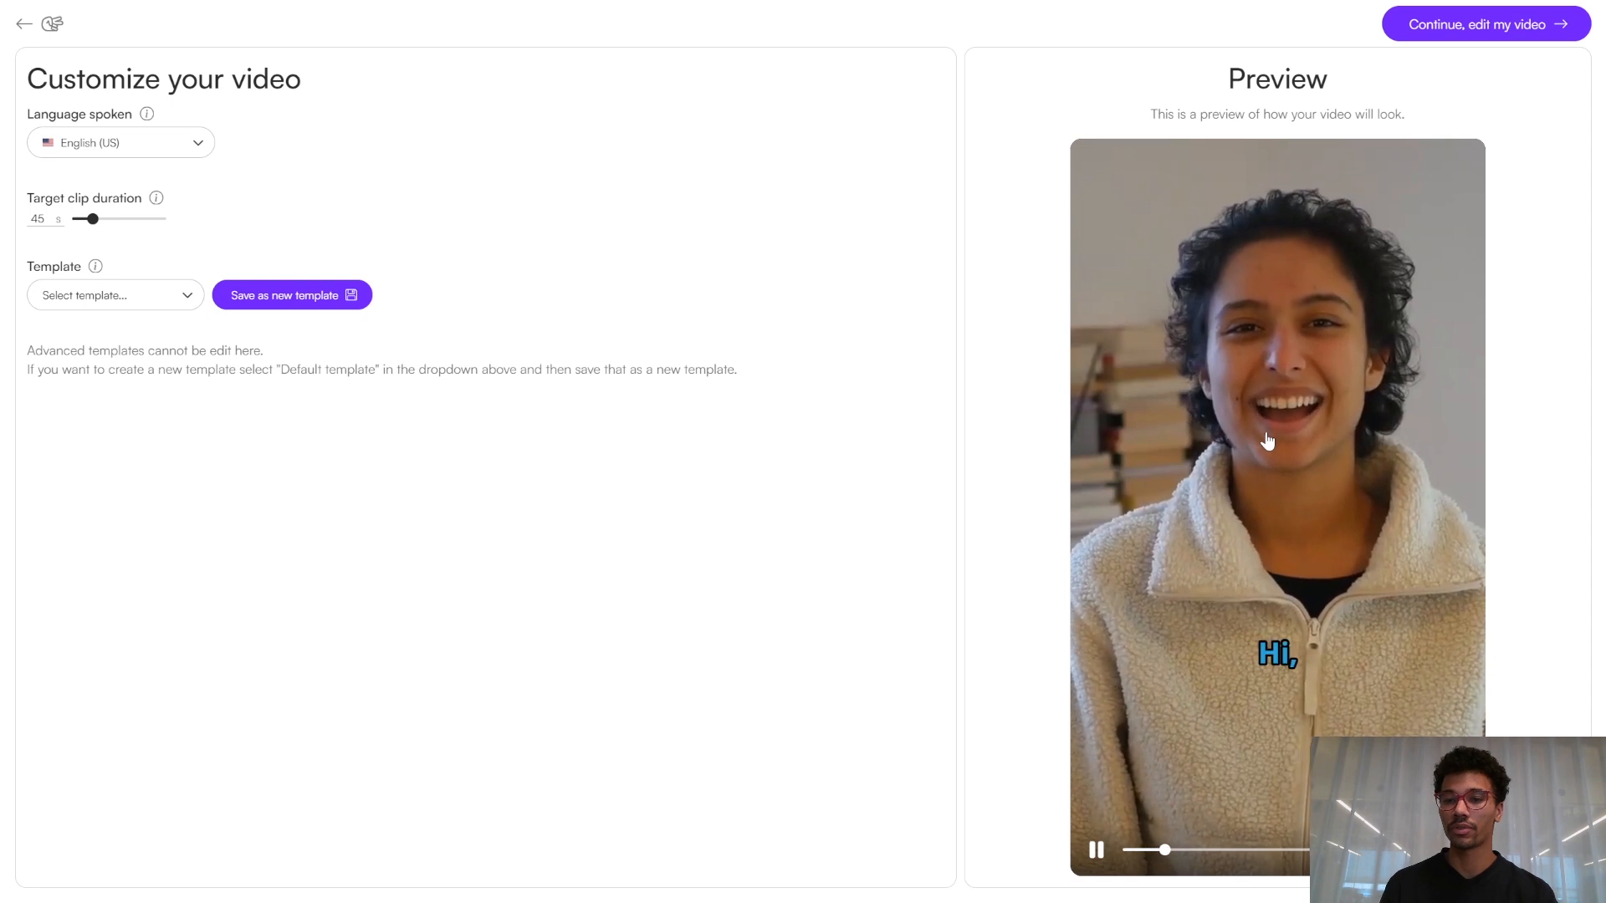
{"action": "left_click", "coordinate": [1237, 479]}
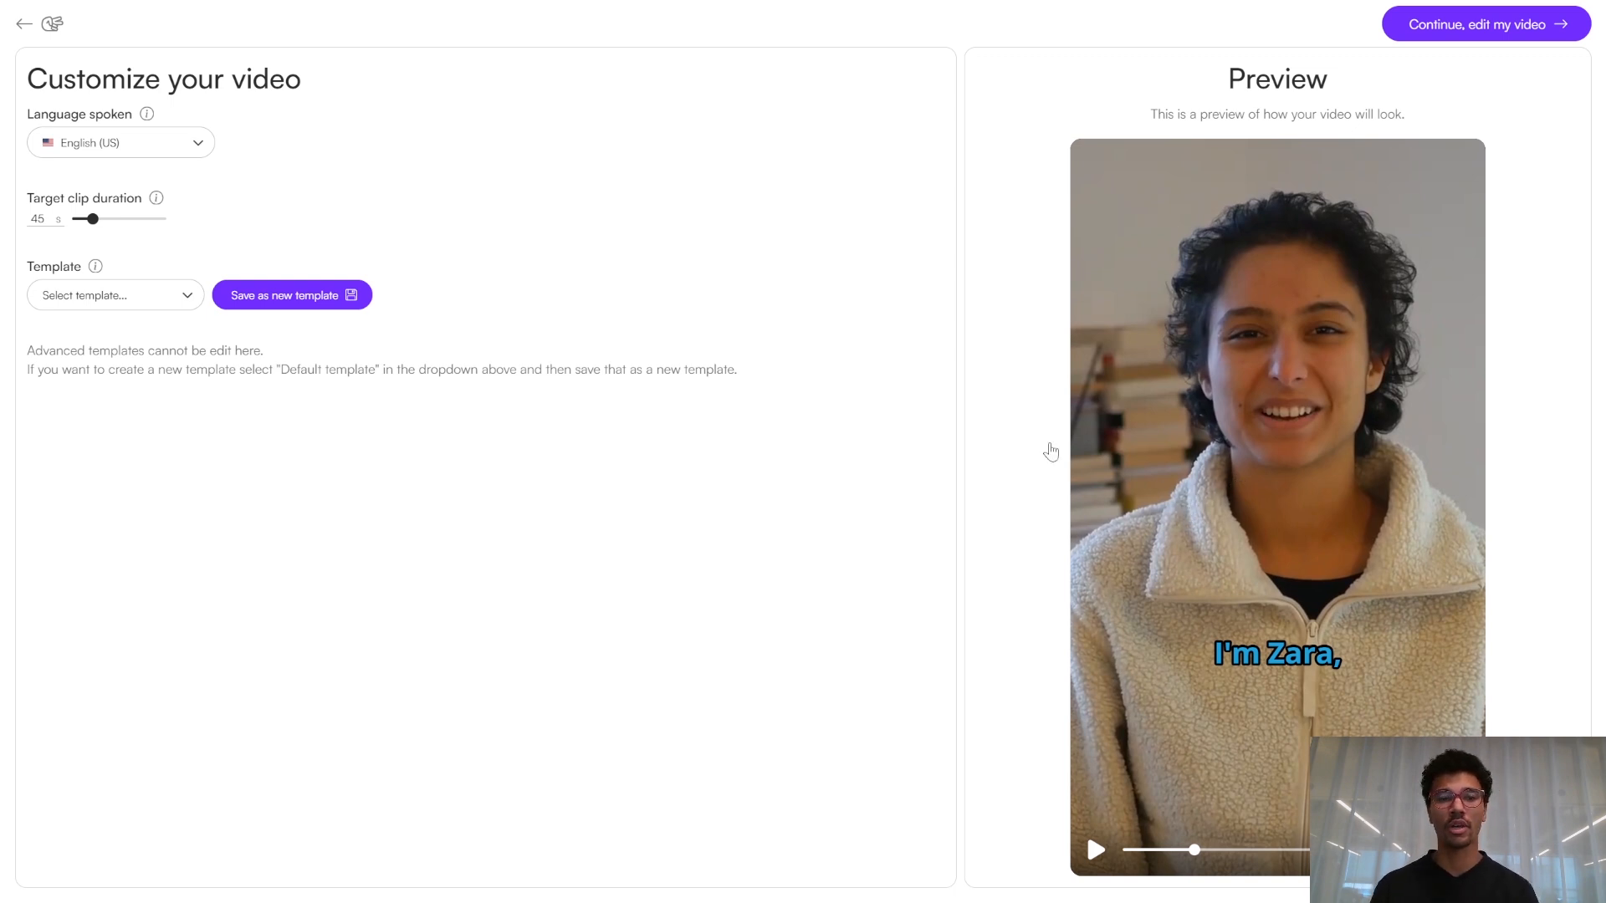
{"action": "left_click", "coordinate": [1505, 33]}
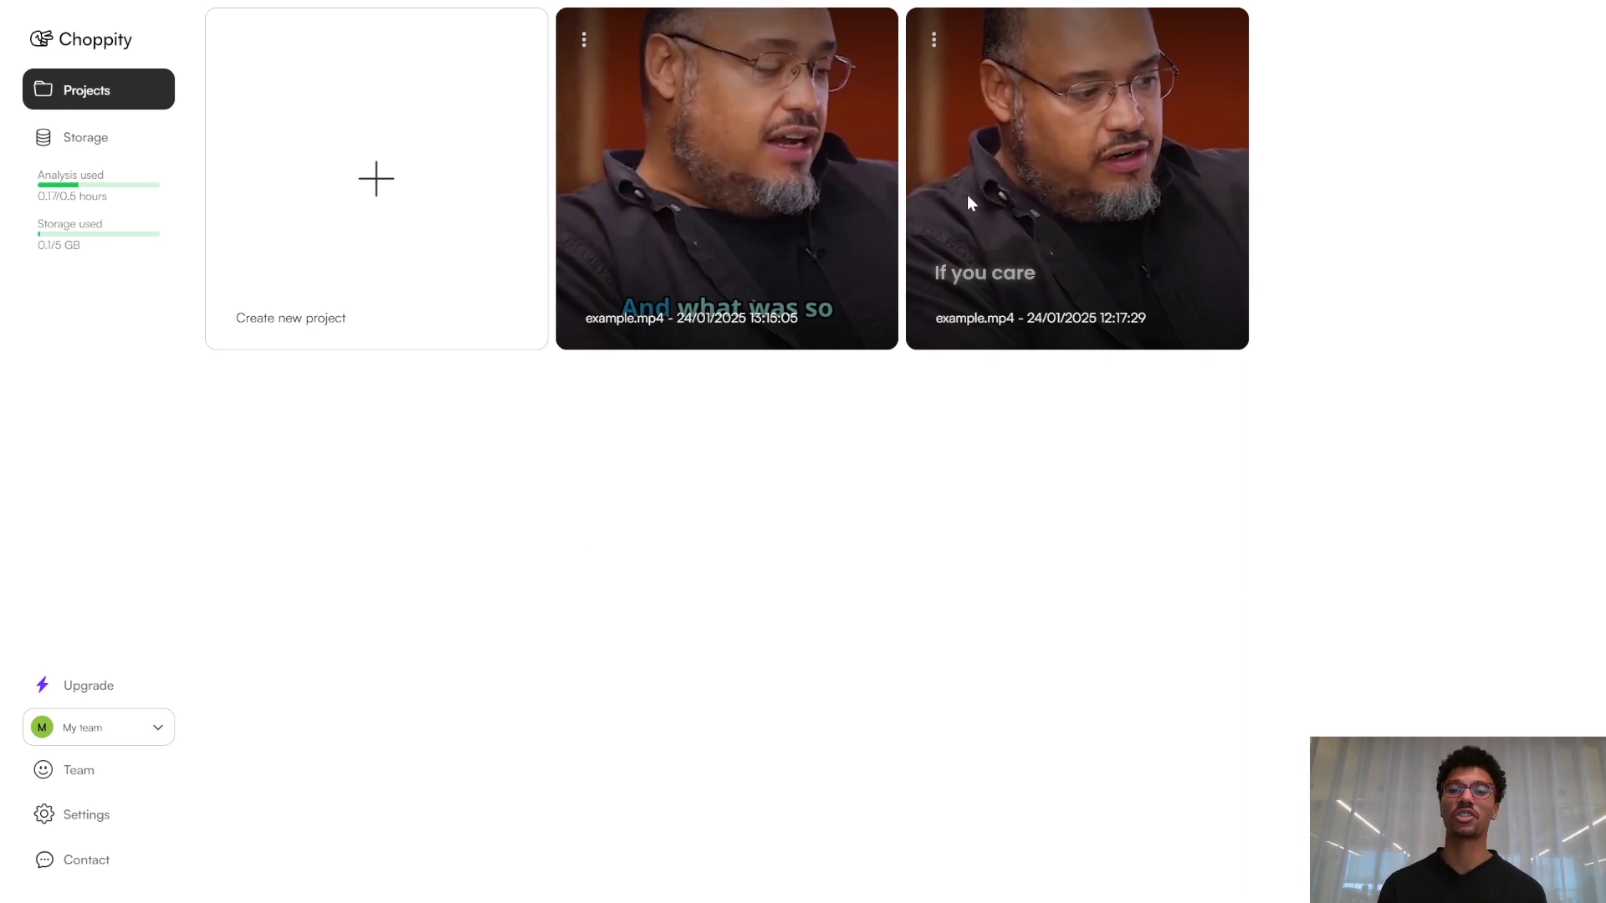
Open the newest example.mp4 project and review the generated clips' titles, captions and logo
{"action": "left_click", "coordinate": [795, 177]}
{"action": "scroll", "coordinate": [425, 230], "scroll_direction": "down", "scroll_amount": 5}
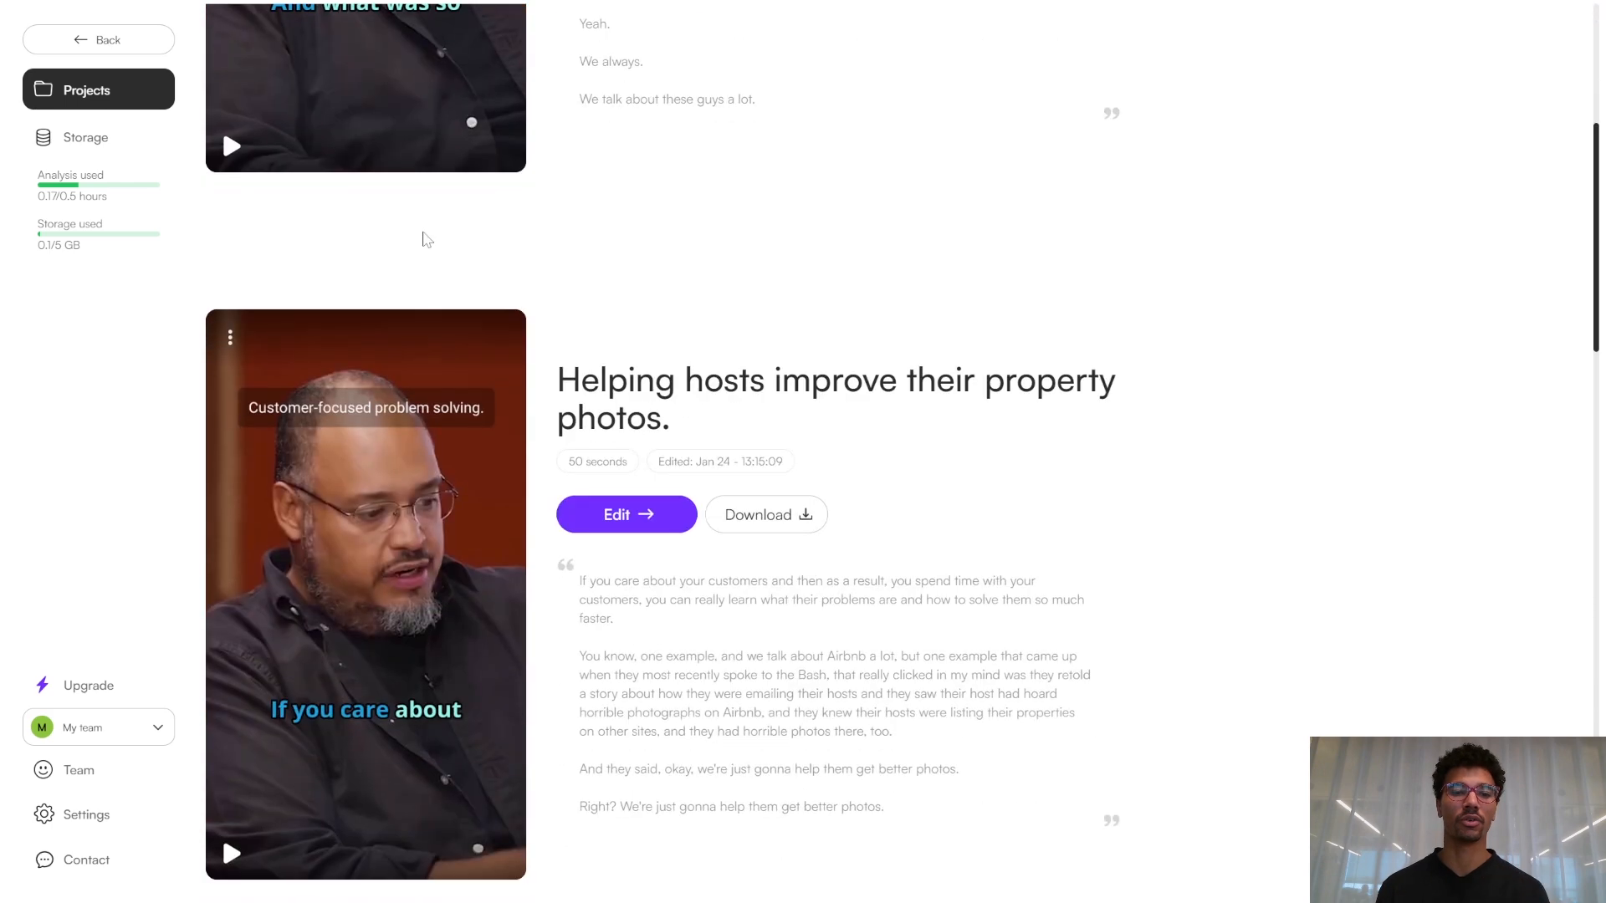
{"action": "scroll", "coordinate": [394, 434], "scroll_direction": "up", "scroll_amount": 5}
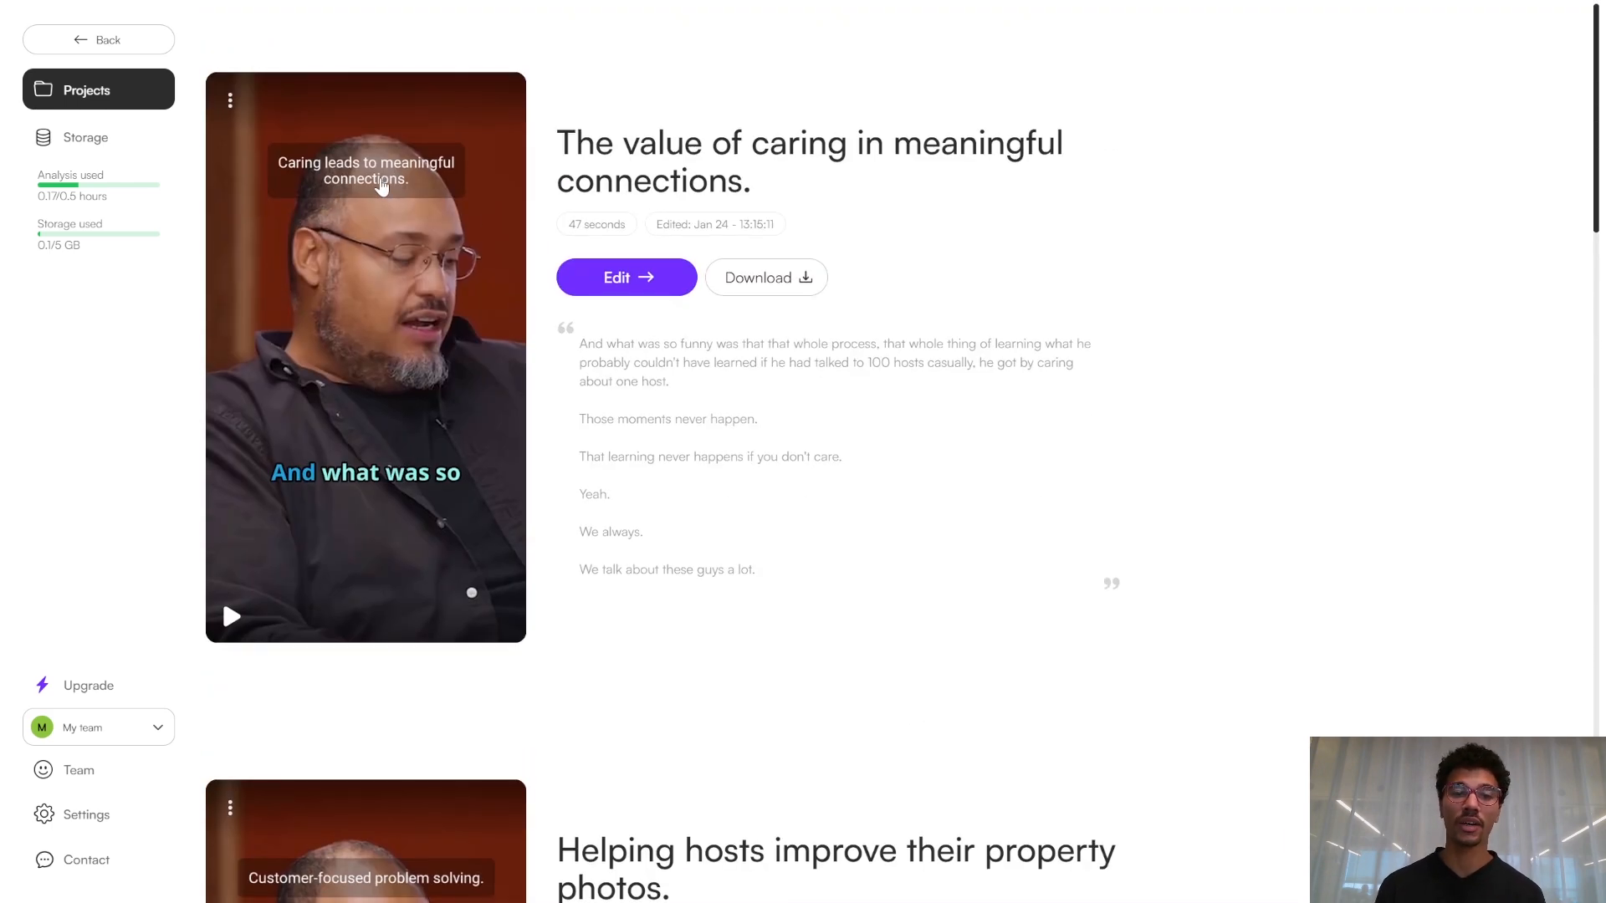
{"action": "scroll", "coordinate": [407, 301], "scroll_direction": "down", "scroll_amount": 5}
{"action": "scroll", "coordinate": [408, 301], "scroll_direction": "down", "scroll_amount": 7}
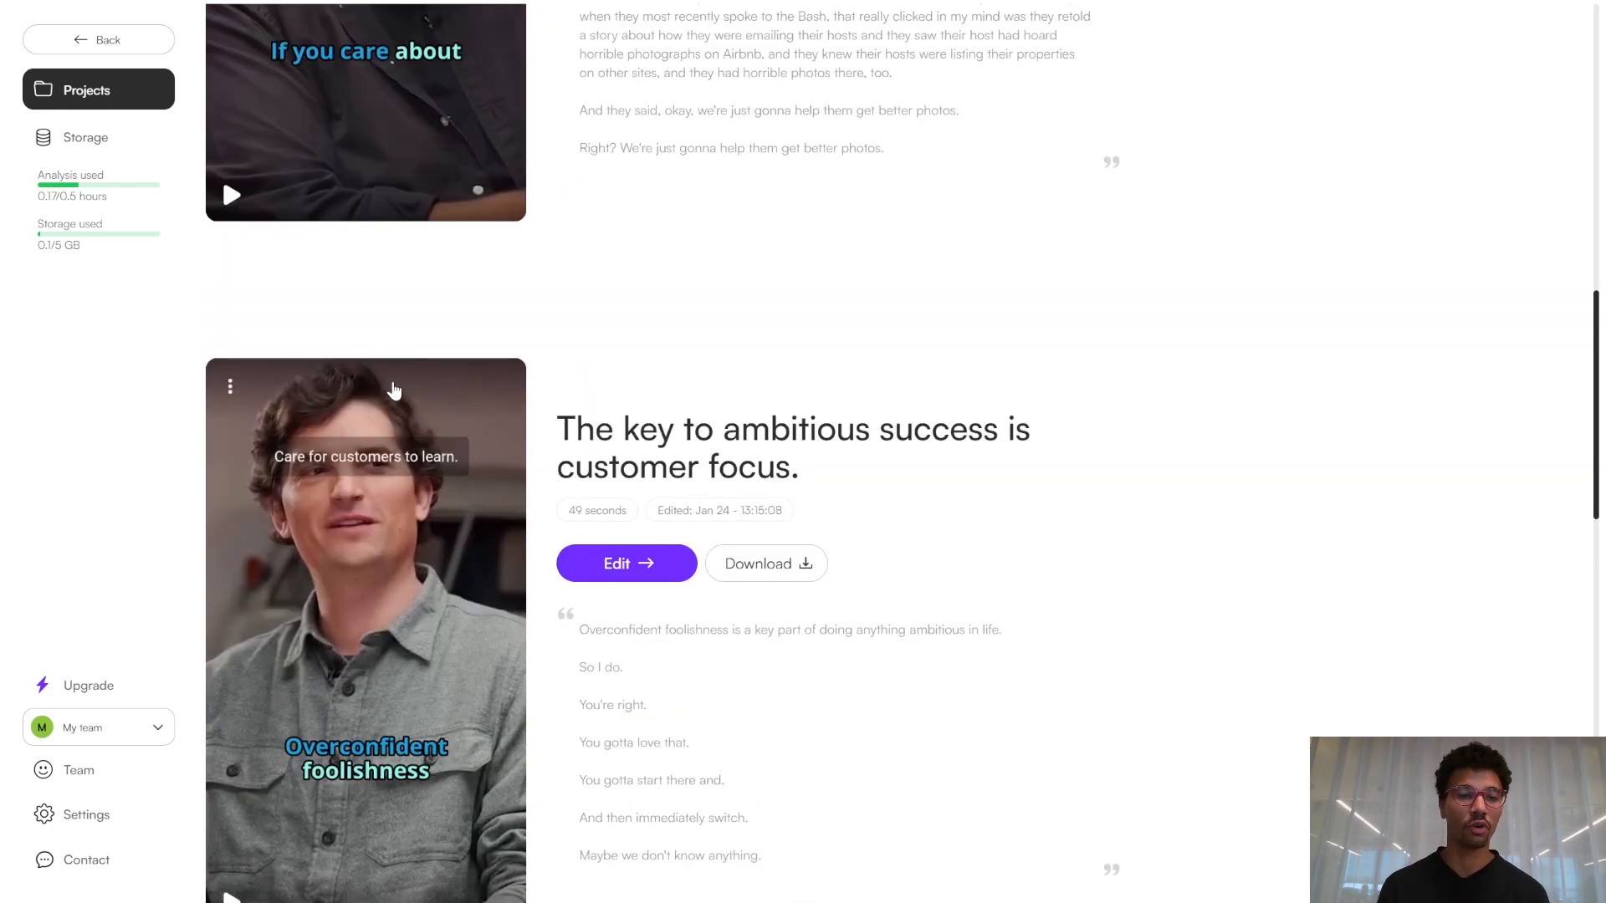
{"action": "scroll", "coordinate": [383, 483], "scroll_direction": "up", "scroll_amount": 4}
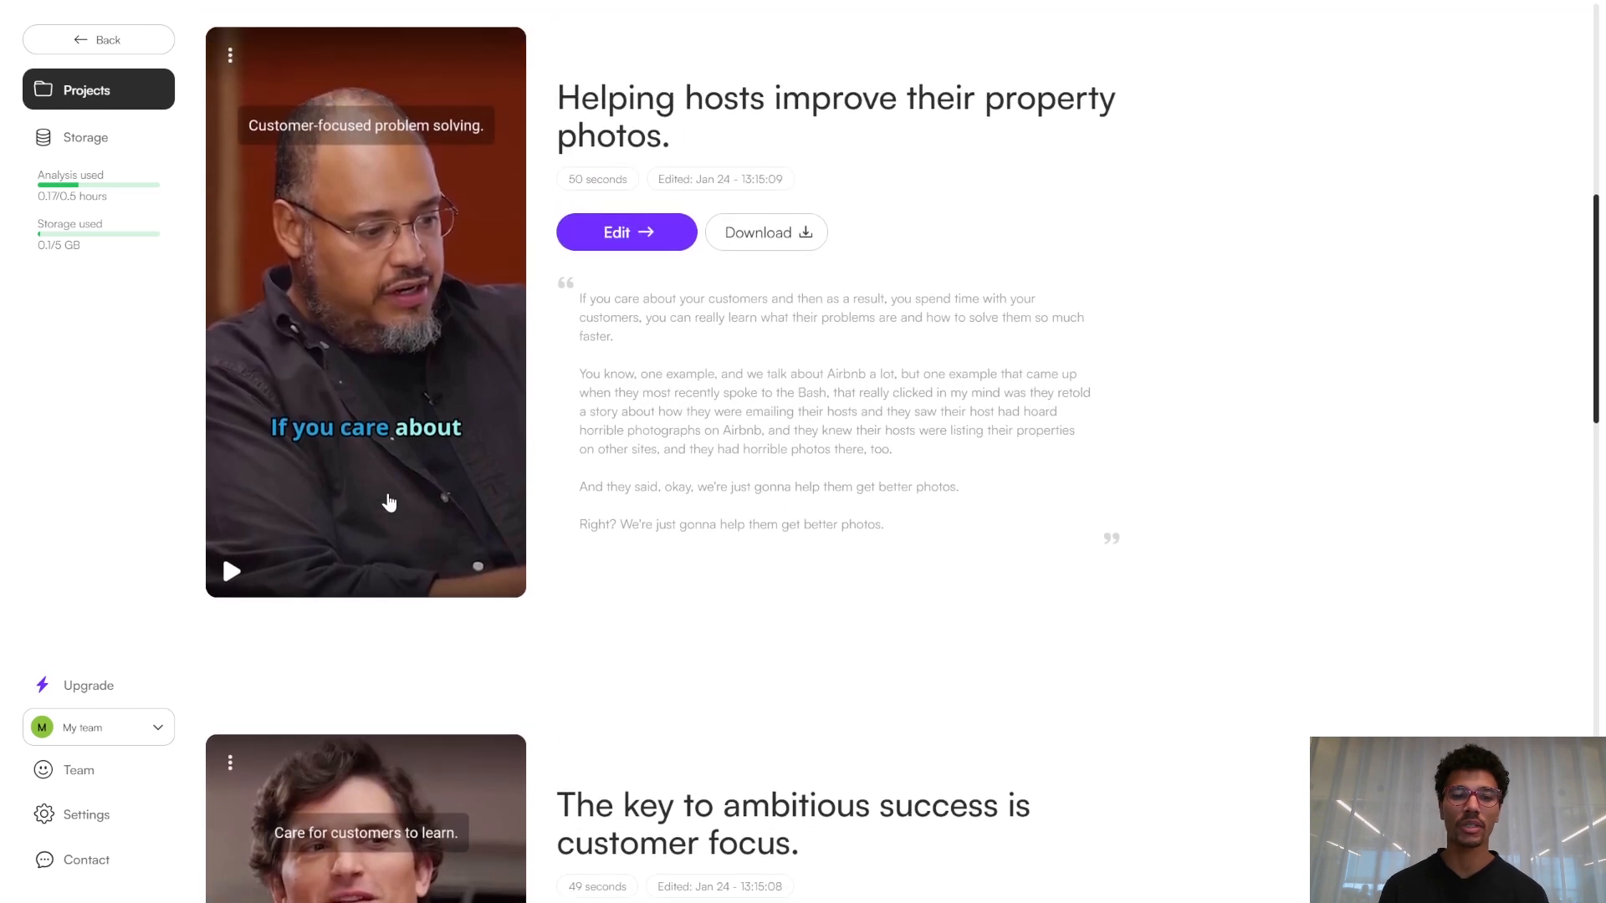
{"action": "scroll", "coordinate": [388, 502], "scroll_direction": "up", "scroll_amount": 4}
{"action": "scroll", "coordinate": [376, 430], "scroll_direction": "up", "scroll_amount": 4}
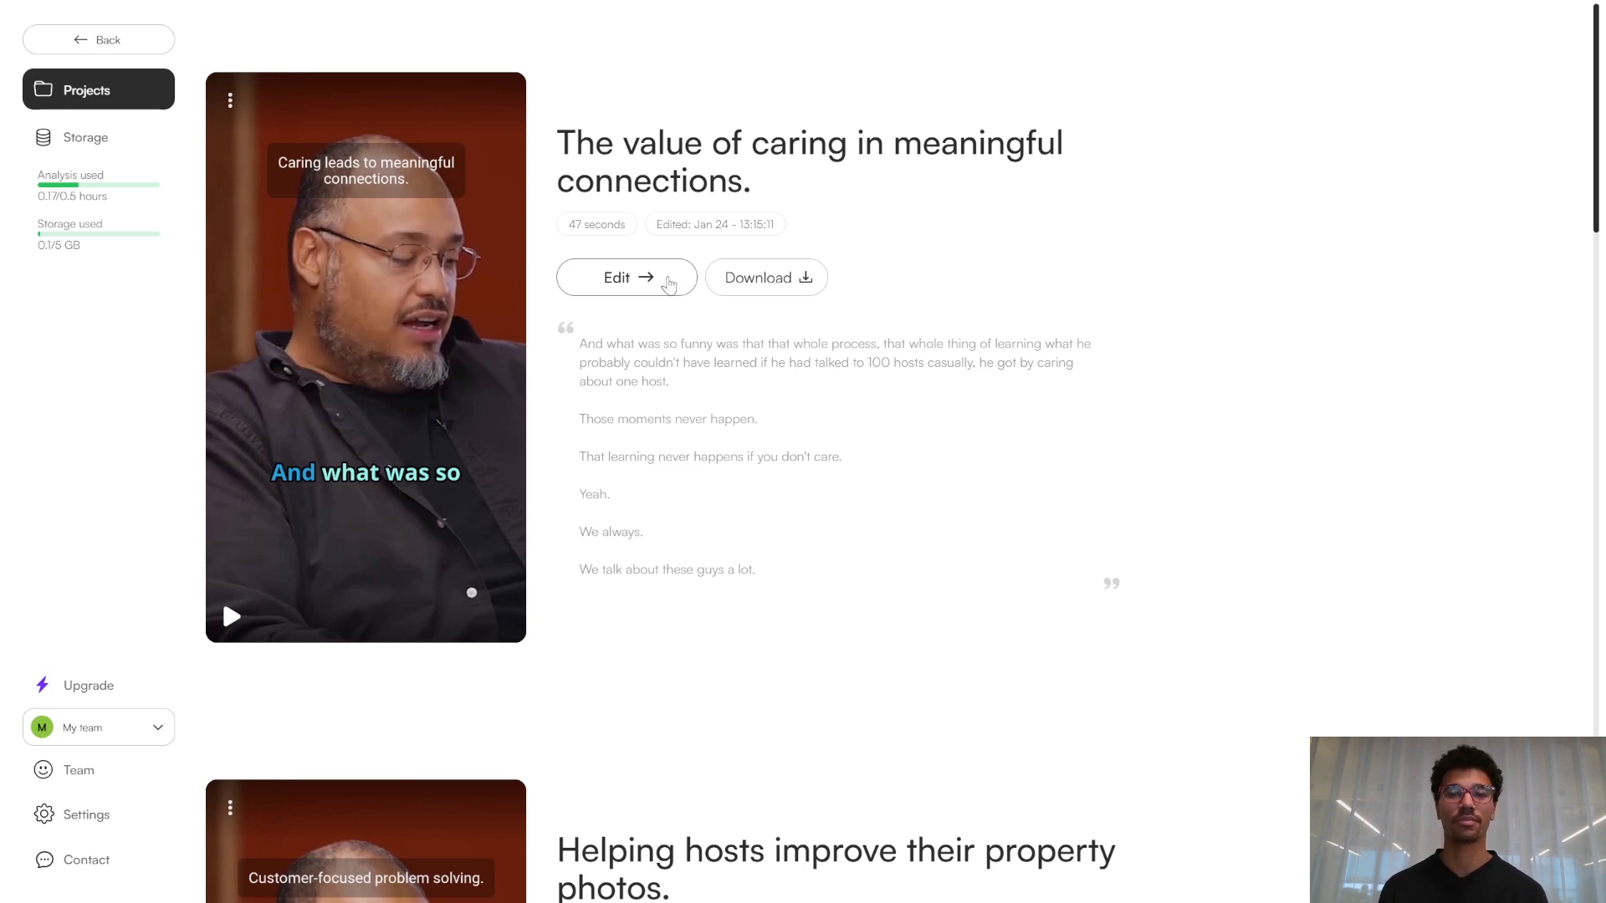
Open the clip "The value of caring in meaningful connections." for editing and briefly play its opening
{"action": "left_click", "coordinate": [667, 281]}
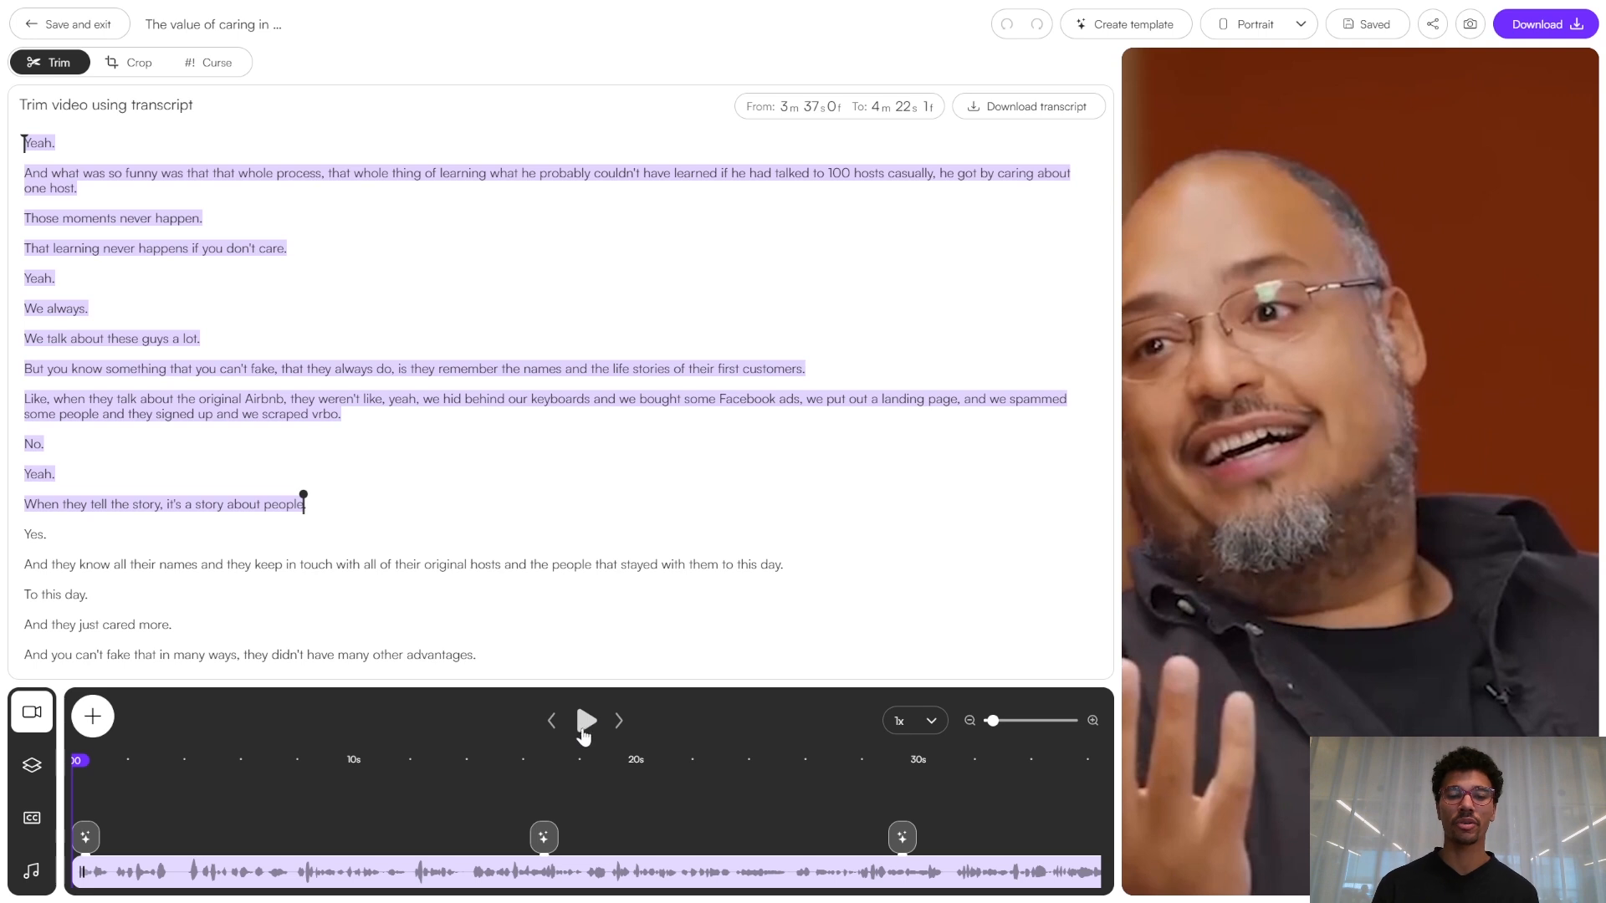
{"action": "left_click", "coordinate": [588, 727]}
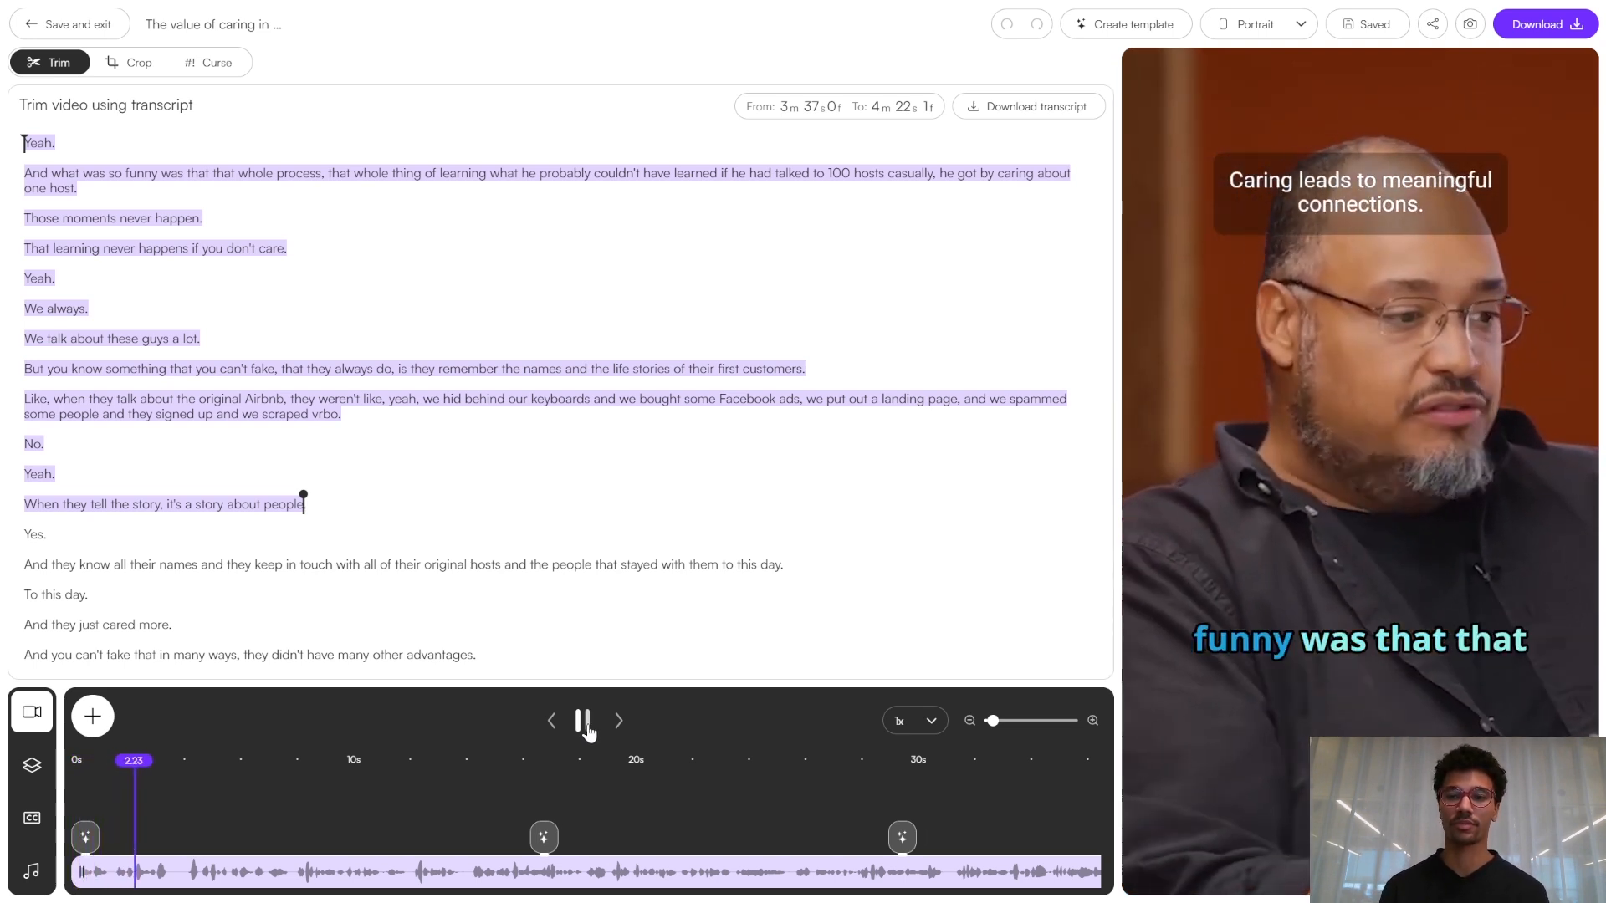
{"action": "left_click", "coordinate": [588, 727]}
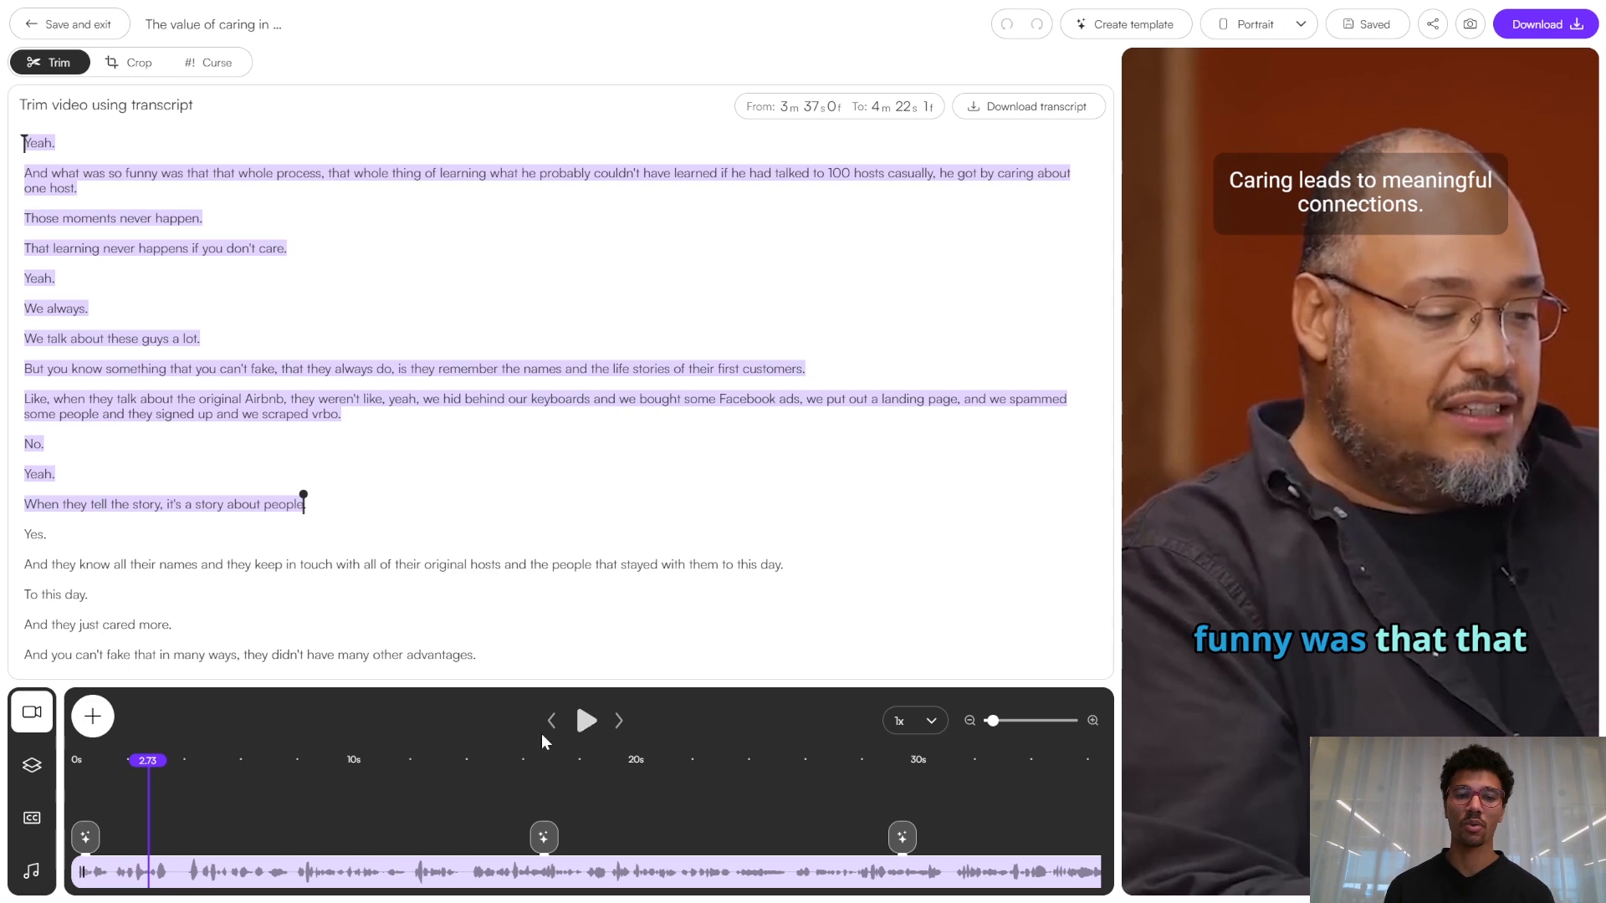
Examine the clip's overlay layers along the timeline, checking the title text, the choppity-icon-w.png logo and the outro video at the end
{"action": "left_click", "coordinate": [35, 771]}
{"action": "left_click", "coordinate": [193, 775]}
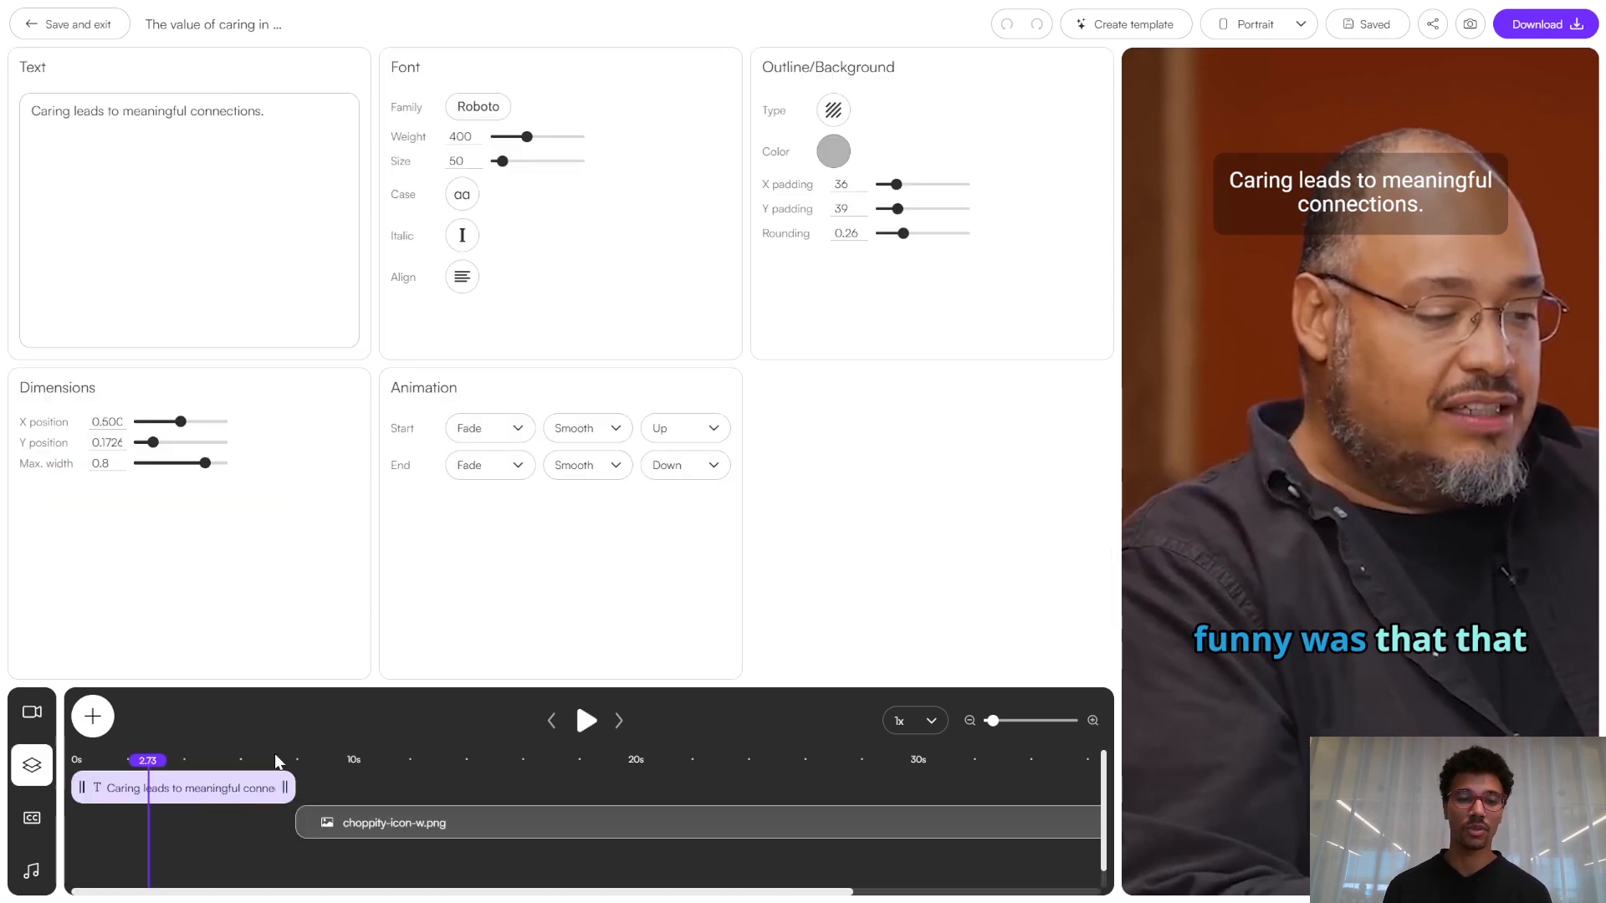
{"action": "left_click", "coordinate": [328, 792]}
{"action": "left_click_drag", "start_coordinate": [292, 761], "coordinate": [387, 808]}
{"action": "scroll", "coordinate": [449, 807], "scroll_direction": "right", "scroll_amount": 4}
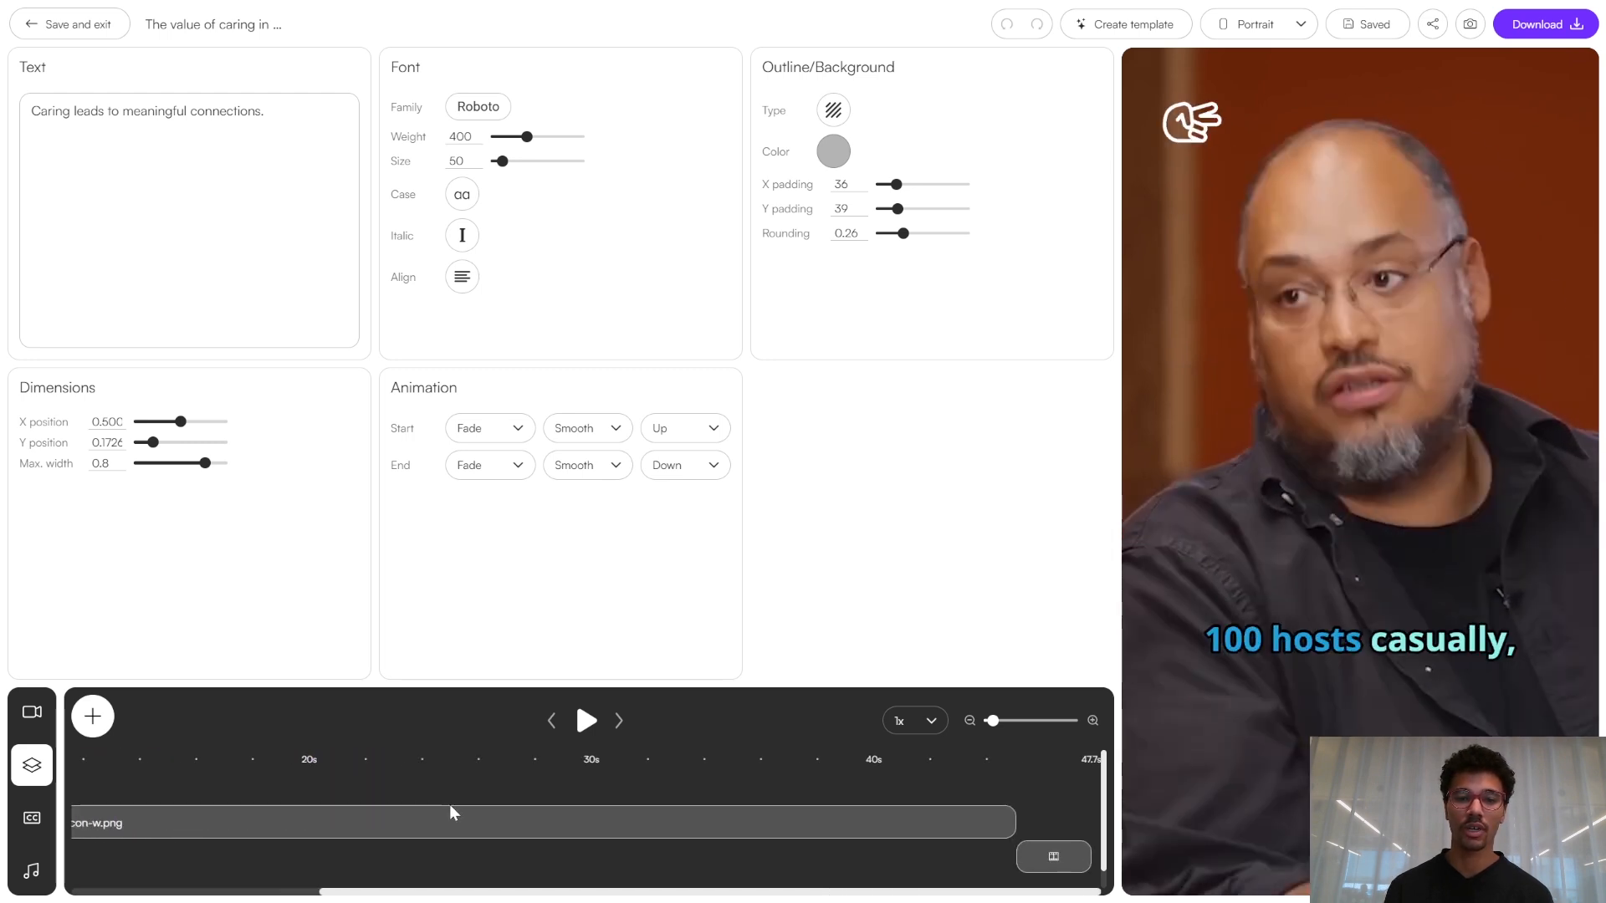
{"action": "left_click", "coordinate": [1004, 775]}
{"action": "left_click", "coordinate": [1042, 785]}
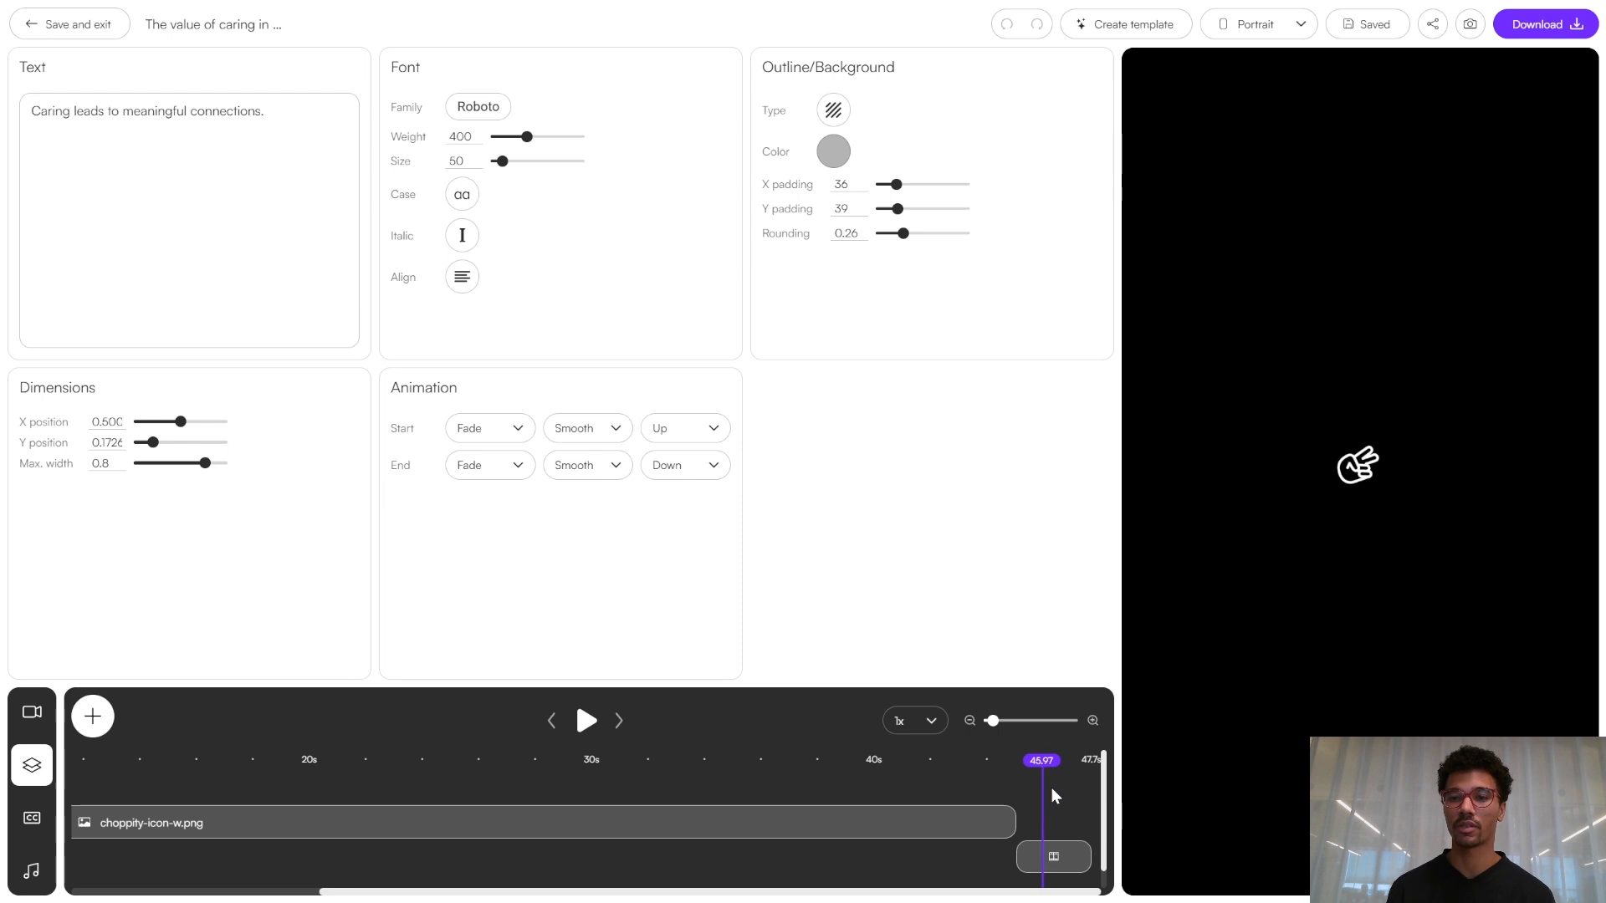
{"action": "left_click", "coordinate": [770, 807]}
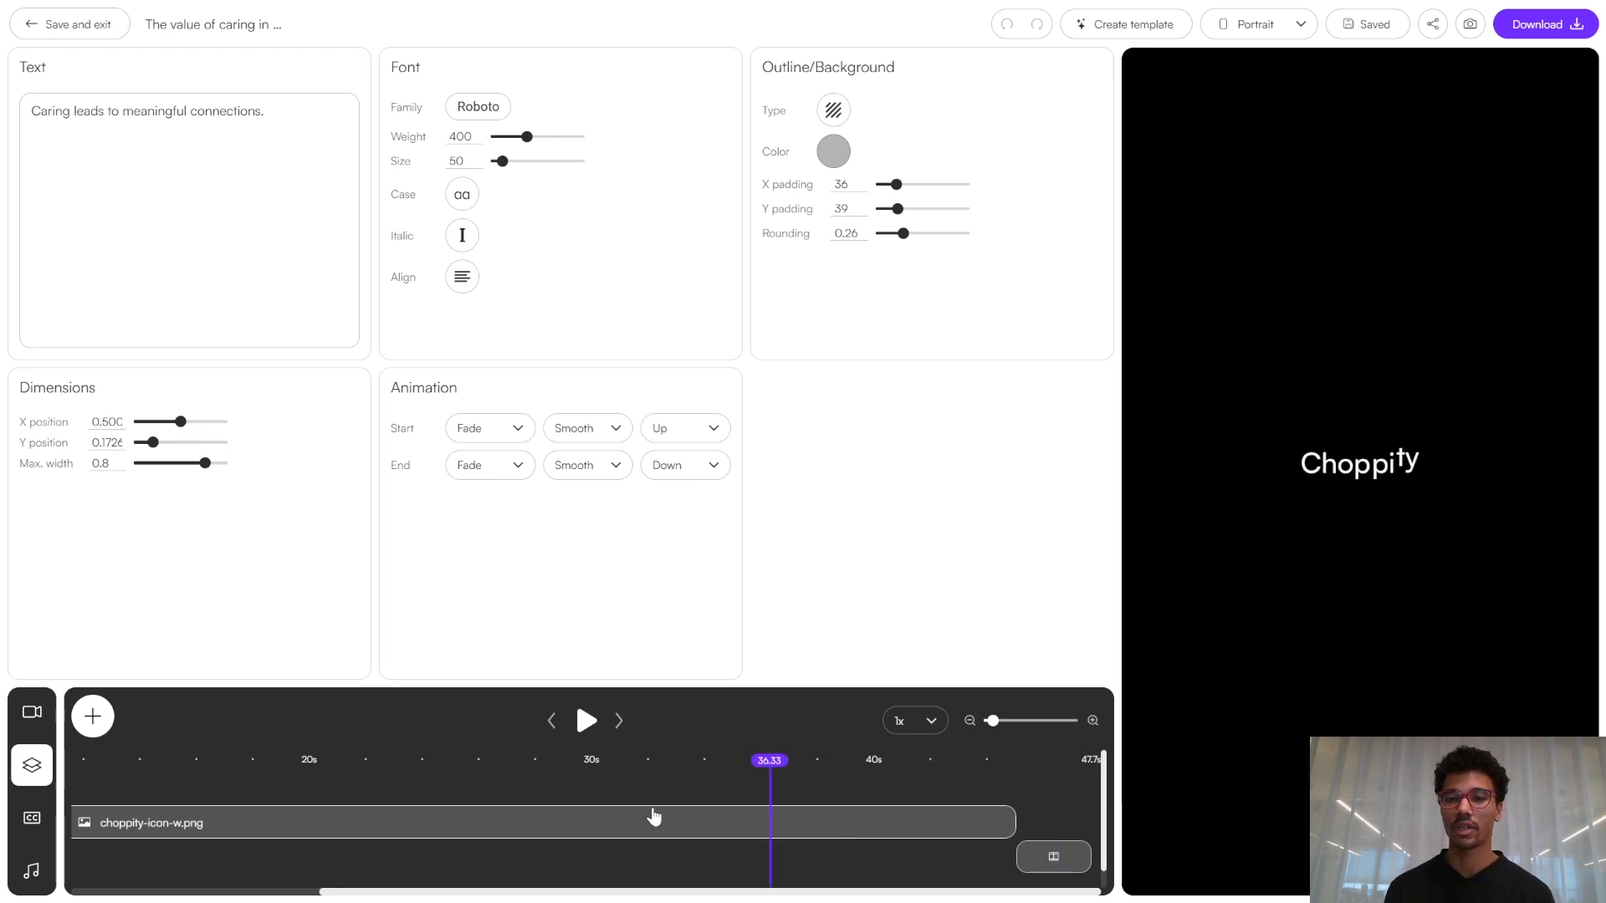
{"action": "left_click", "coordinate": [414, 824]}
{"action": "scroll", "coordinate": [393, 840], "scroll_direction": "left", "scroll_amount": 3}
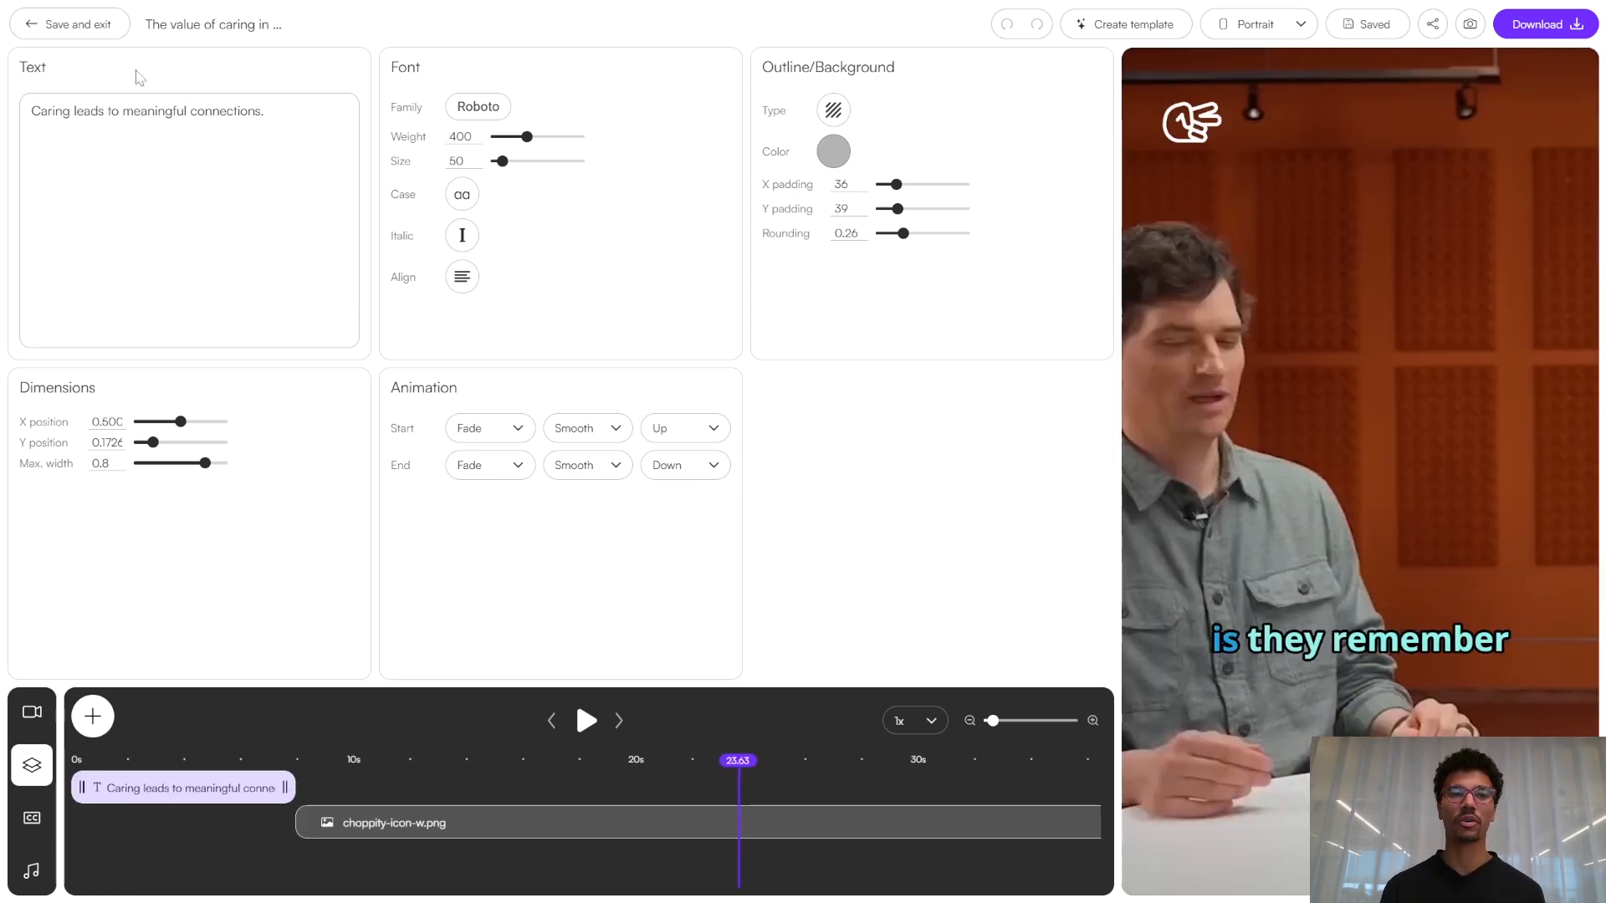
Exit the clip editor and return to the overview of all projects
{"action": "left_click", "coordinate": [72, 30]}
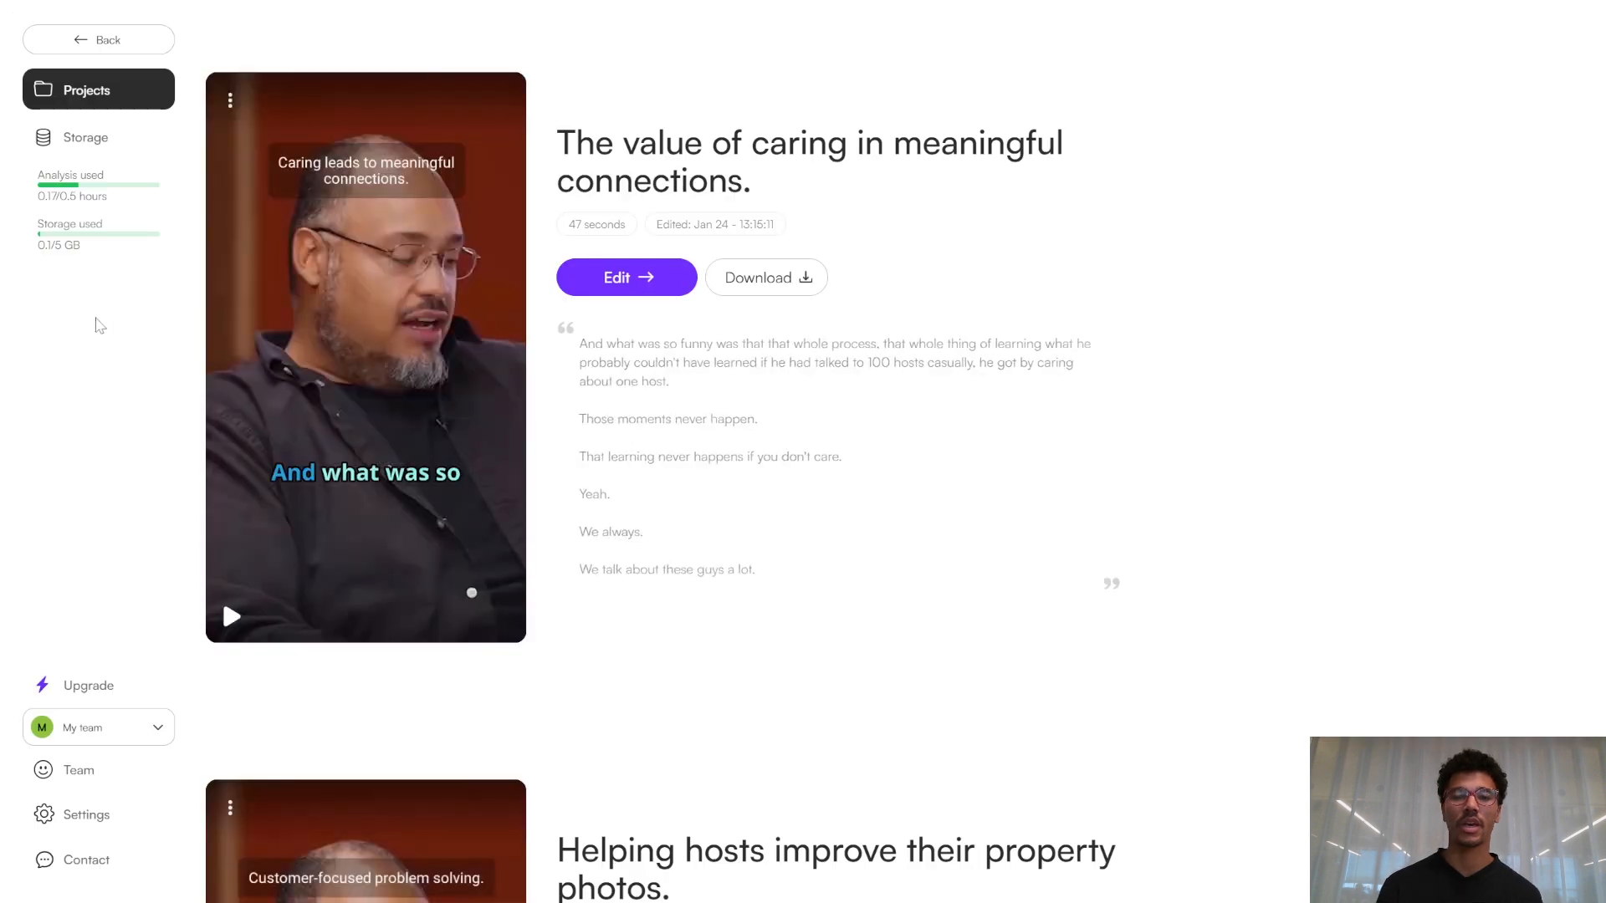
{"action": "left_click", "coordinate": [105, 37]}
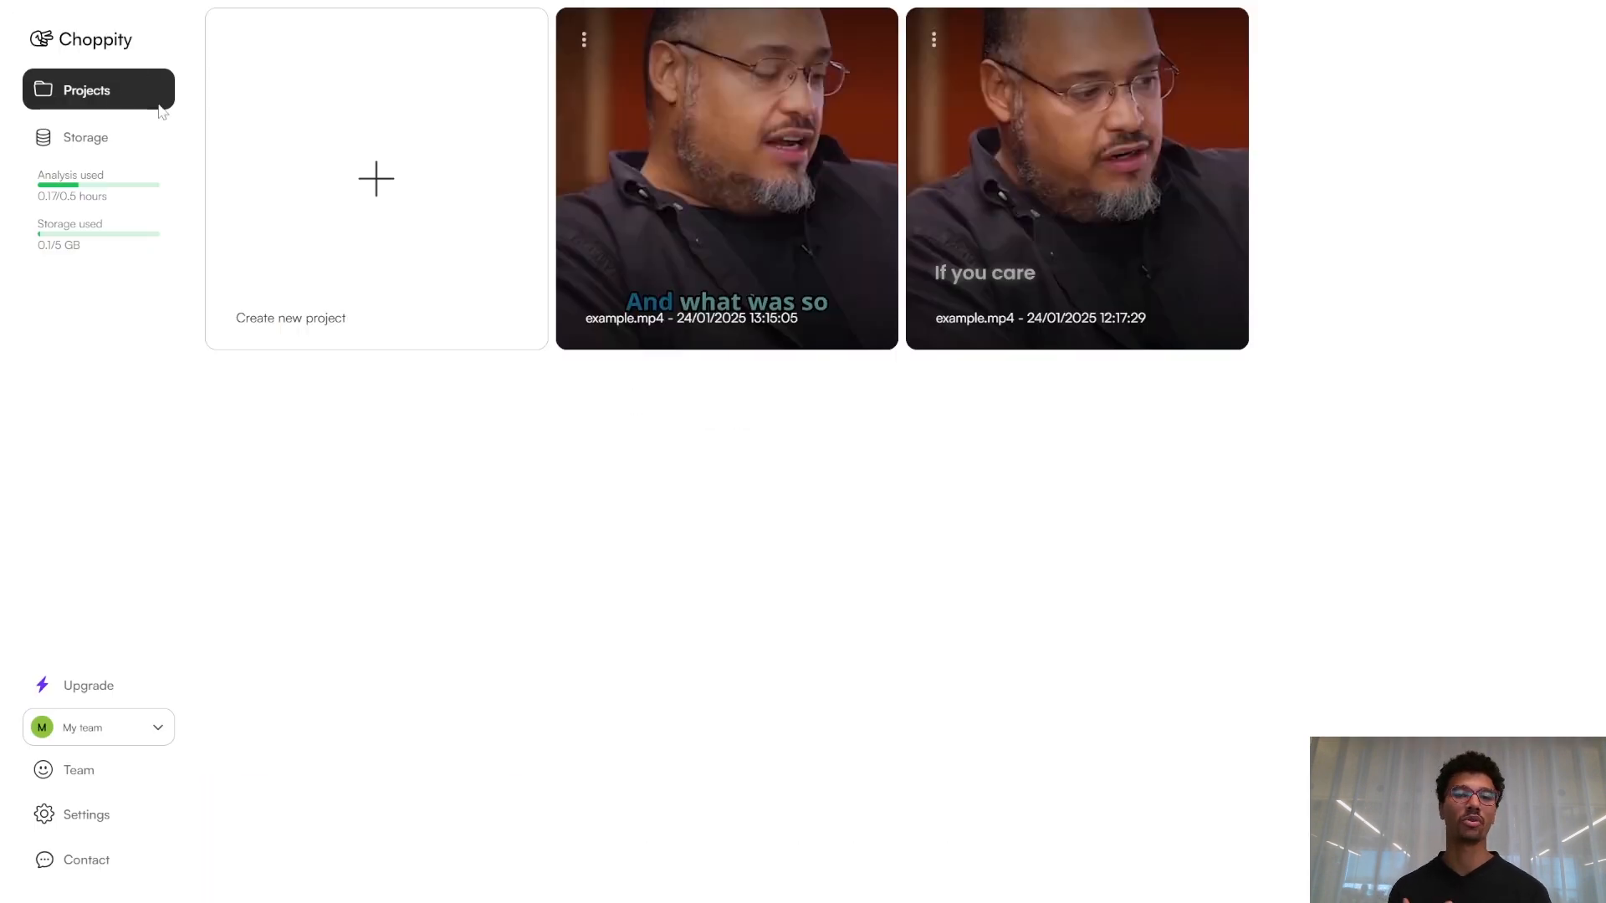